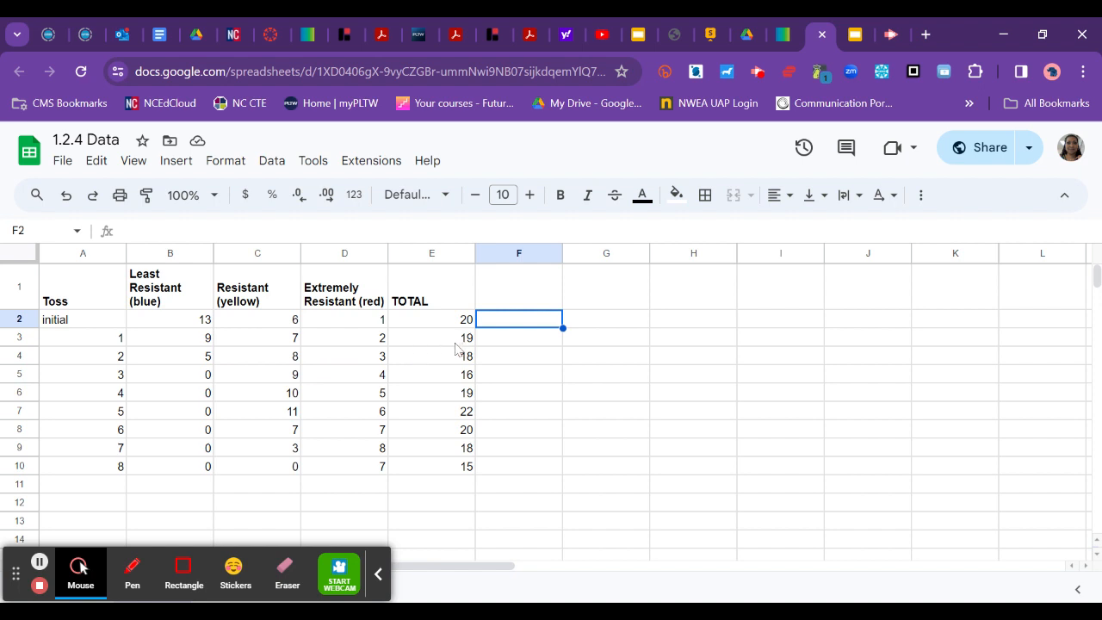
# Enter a SUM formula over A3:D3 in cell E3 of the TOTAL column.
pyautogui.click(456, 345)
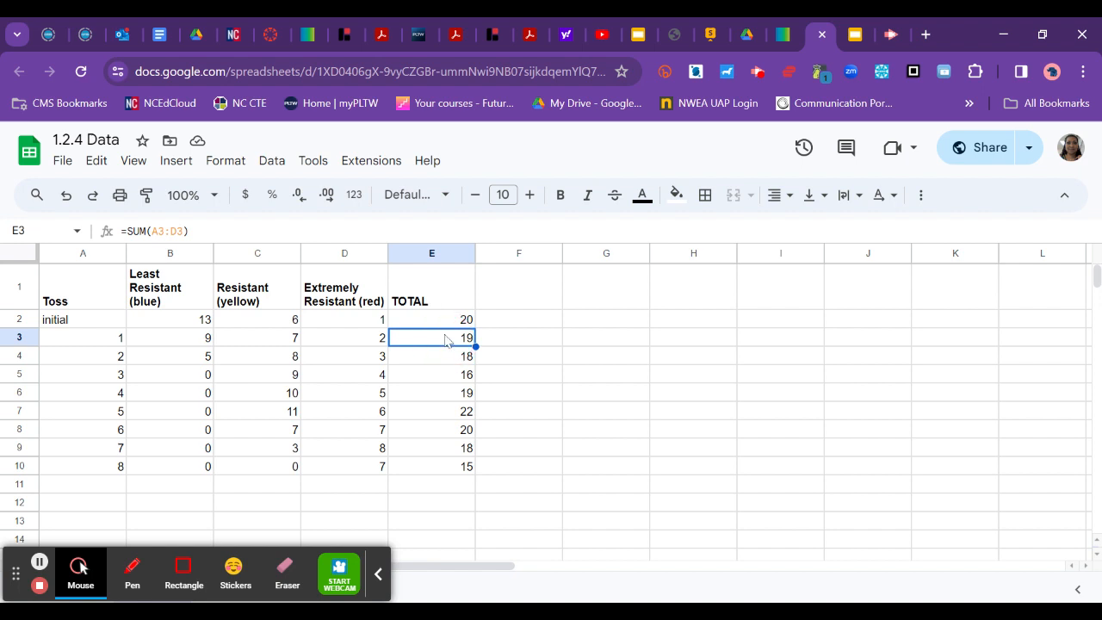
pyautogui.click(921, 203)
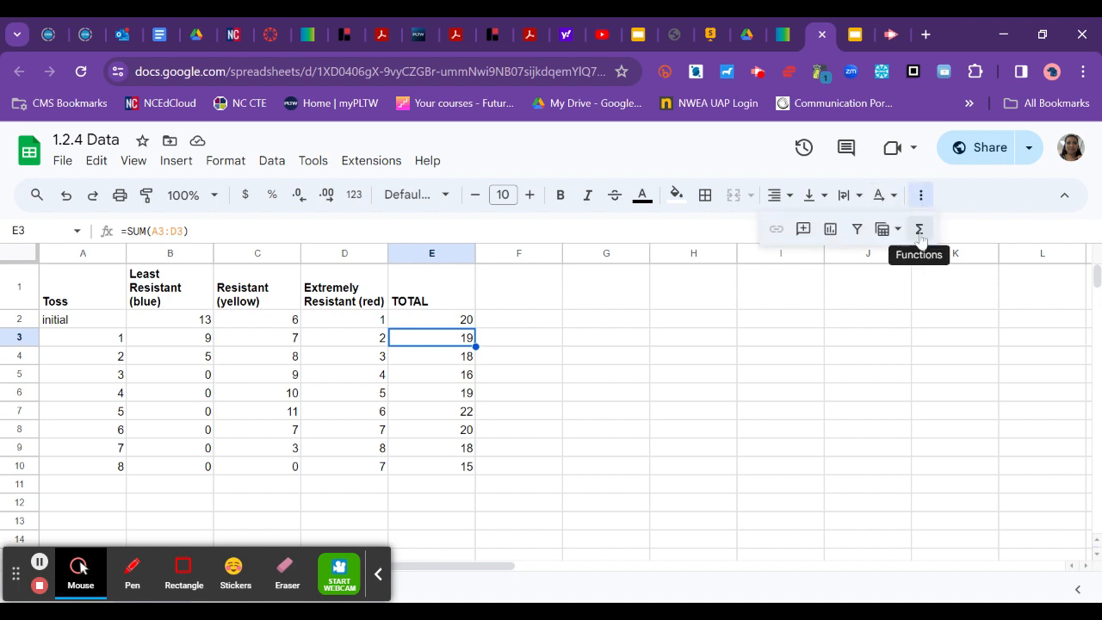
pyautogui.click(920, 231)
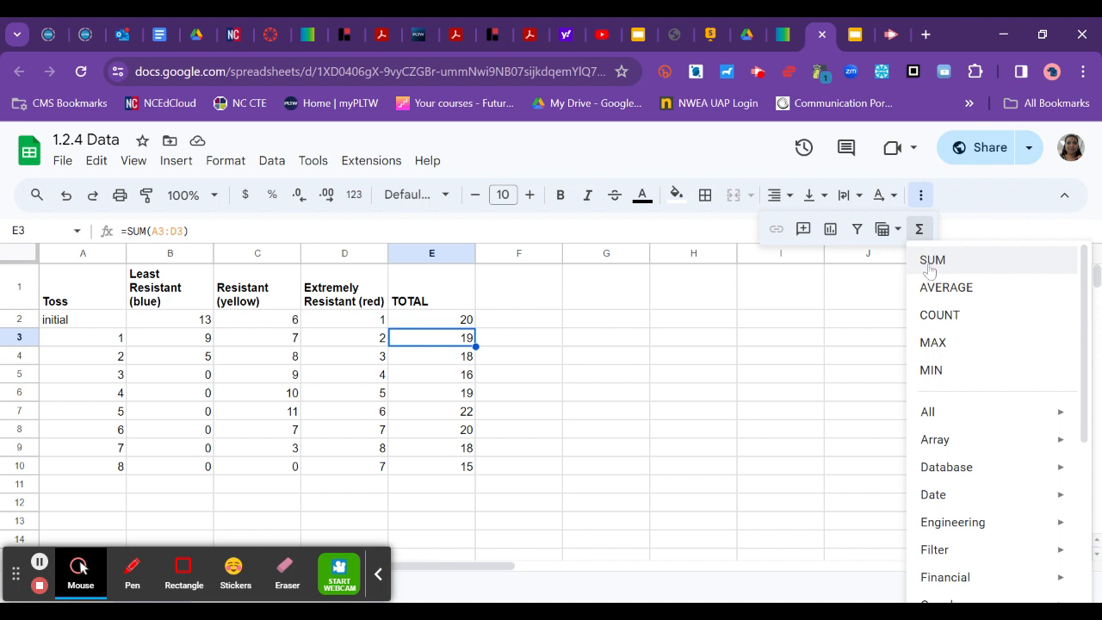
pyautogui.click(928, 260)
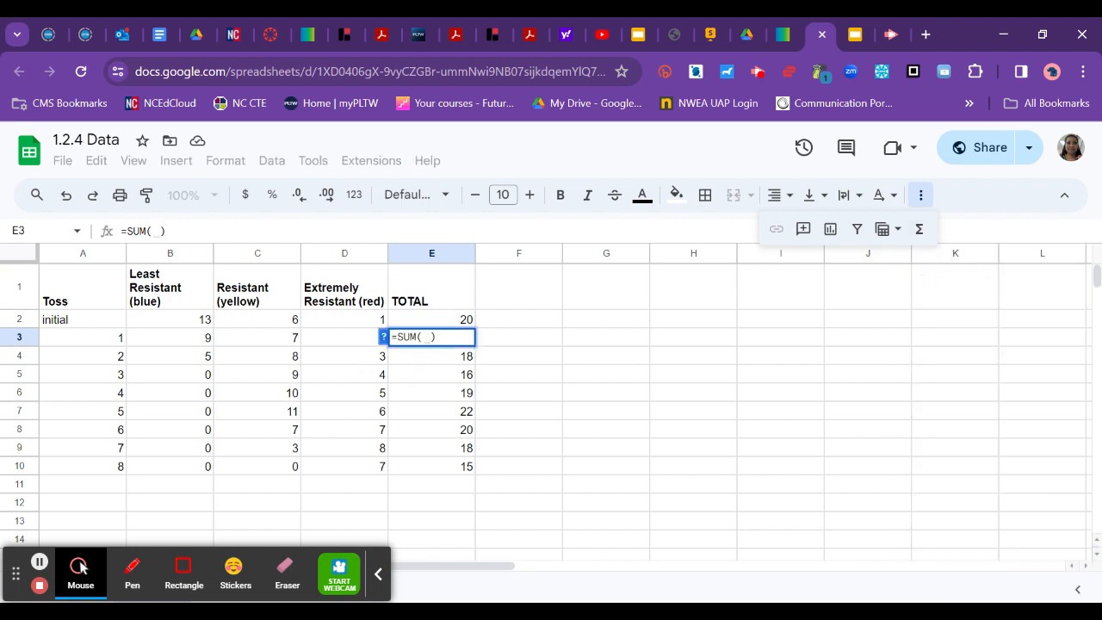
pyautogui.moveTo(107, 345); pyautogui.dragTo(361, 344)
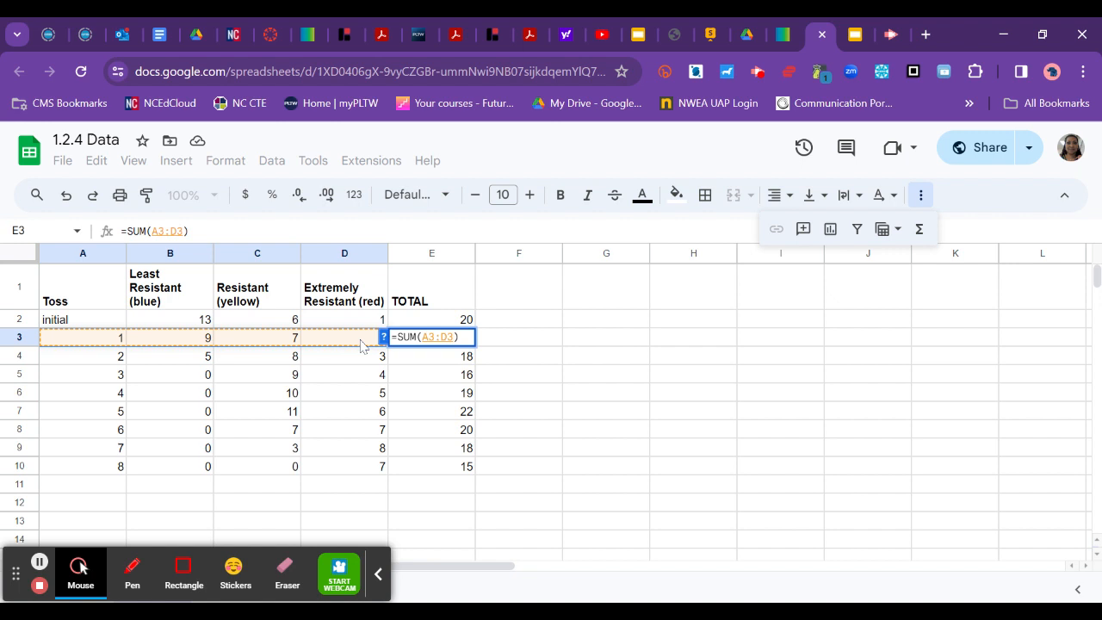
pyautogui.press('Return')
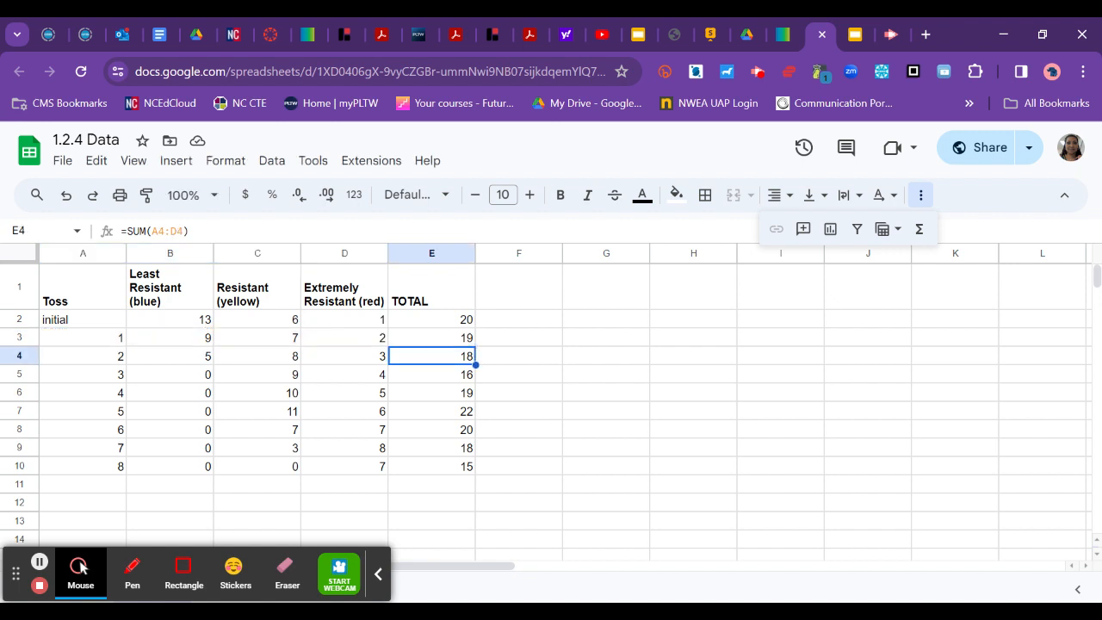
pyautogui.click(470, 341)
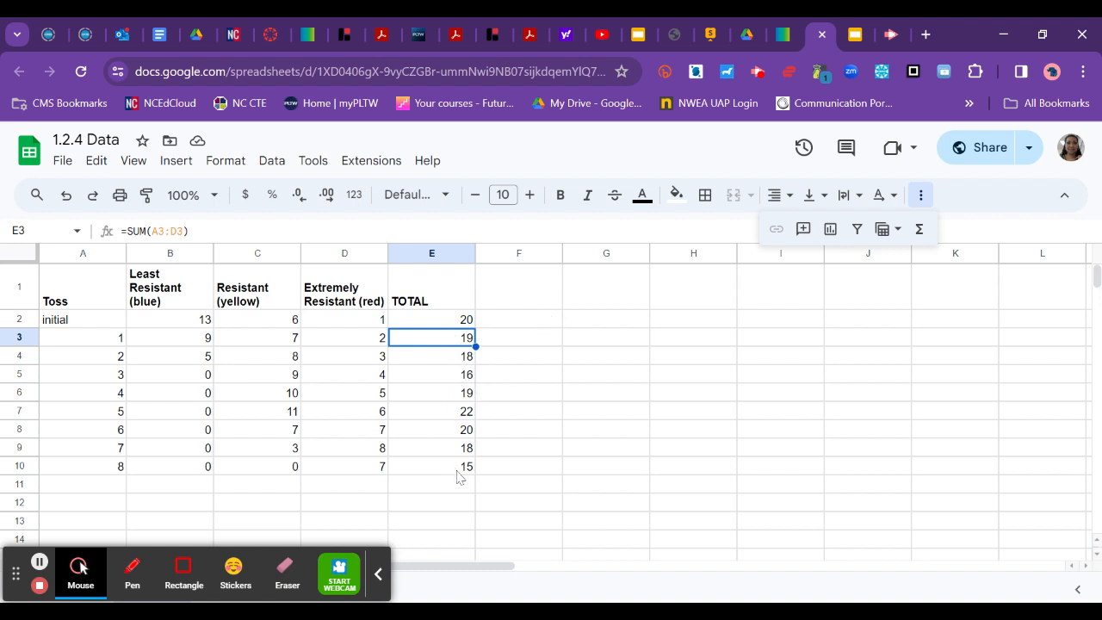
# Insert a new chart with the empty cell G2 selected.
pyautogui.click(567, 320)
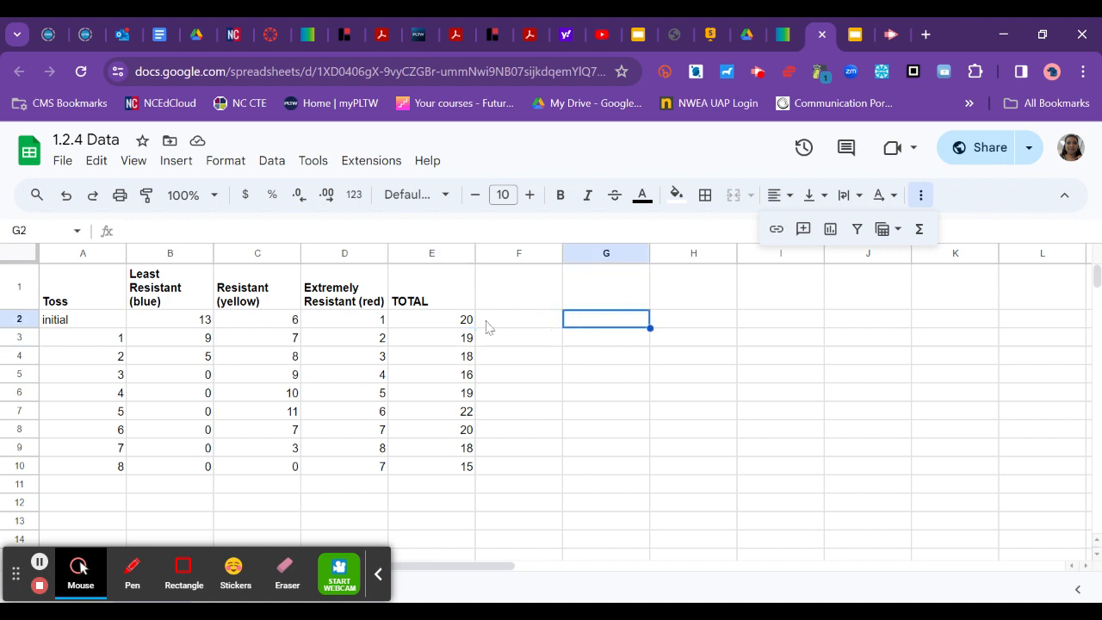
pyautogui.click(548, 325)
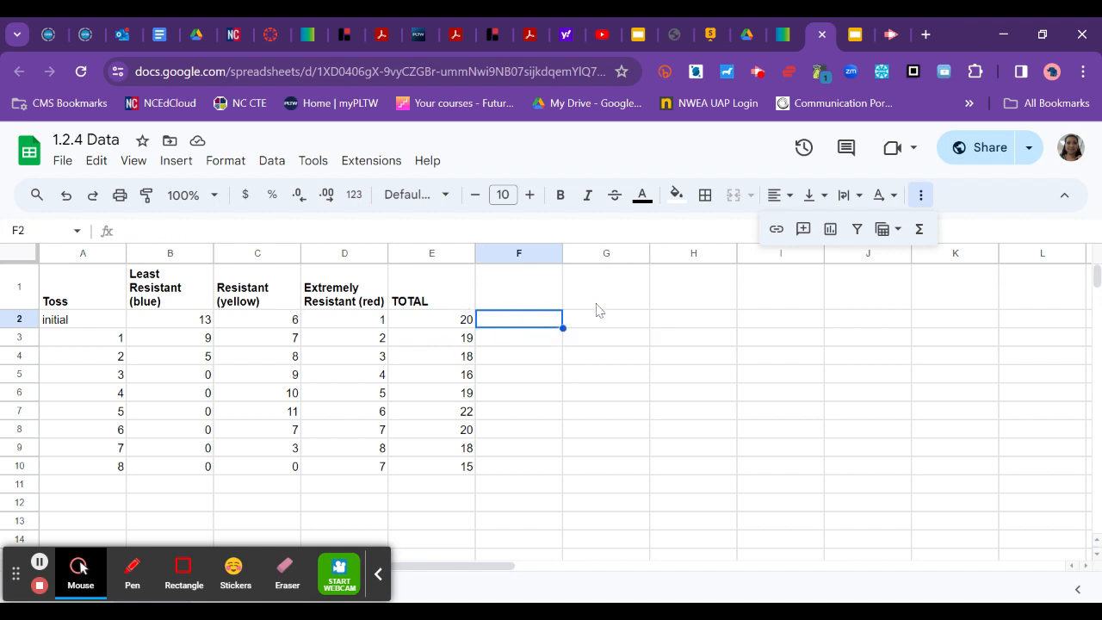
pyautogui.click(591, 325)
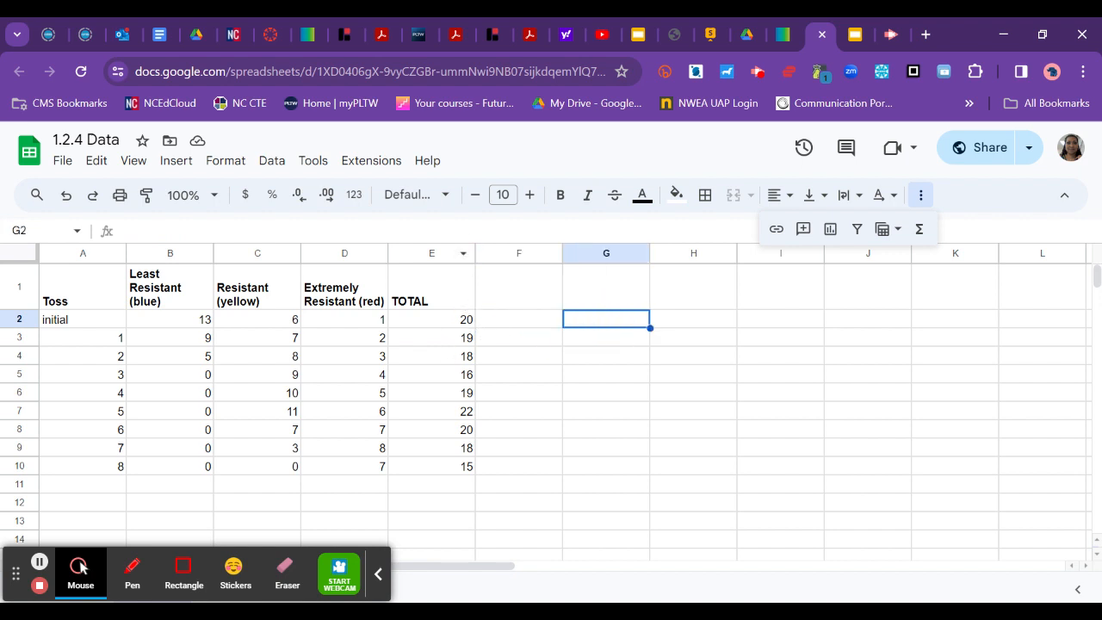
pyautogui.click(174, 164)
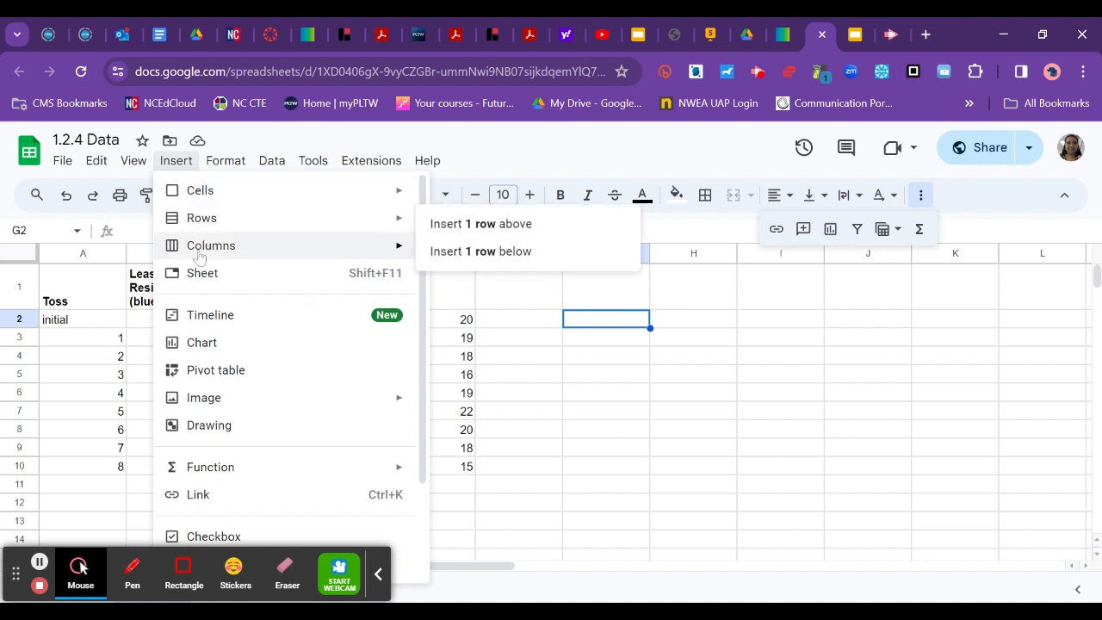
pyautogui.click(203, 344)
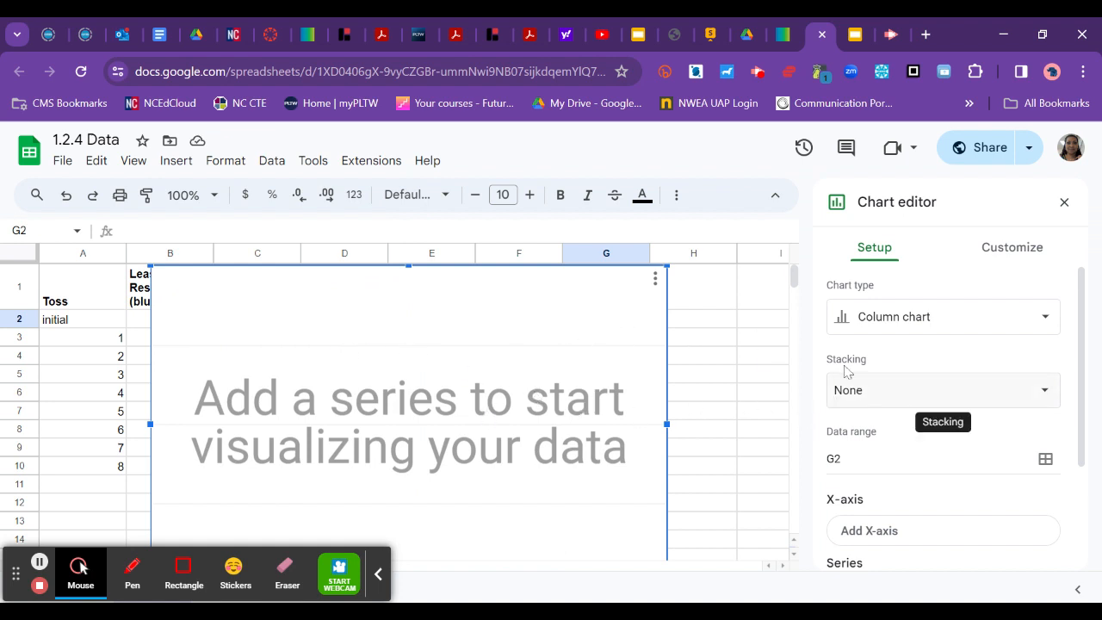
# Set the chart type to Stacked column chart.
pyautogui.click(881, 333)
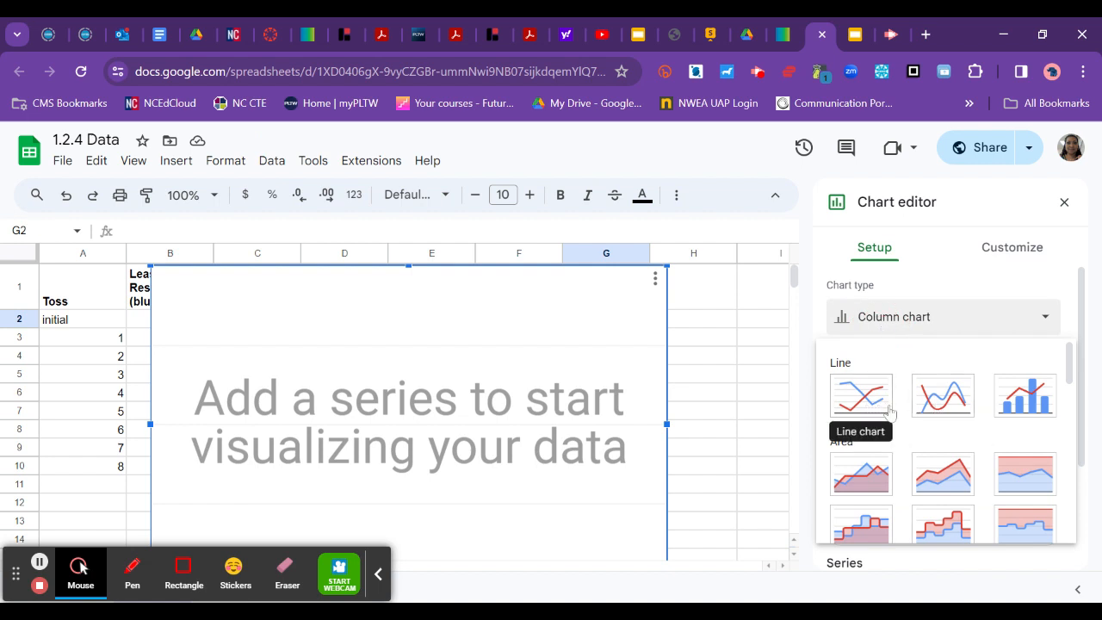
pyautogui.scroll(-1, 943, 454)
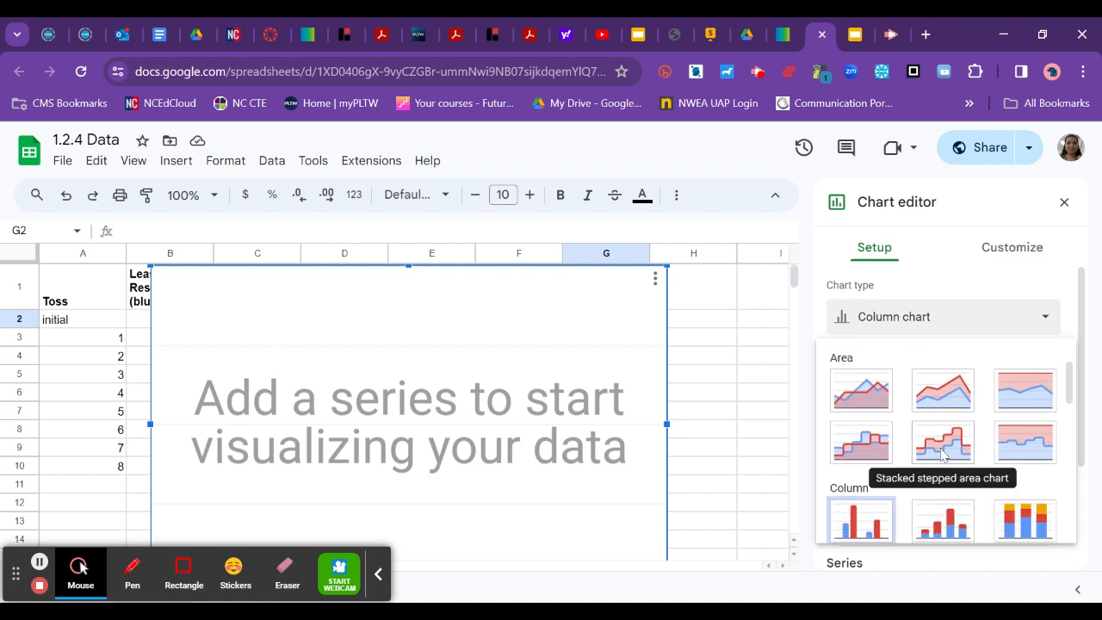
pyautogui.scroll(-1, 943, 454)
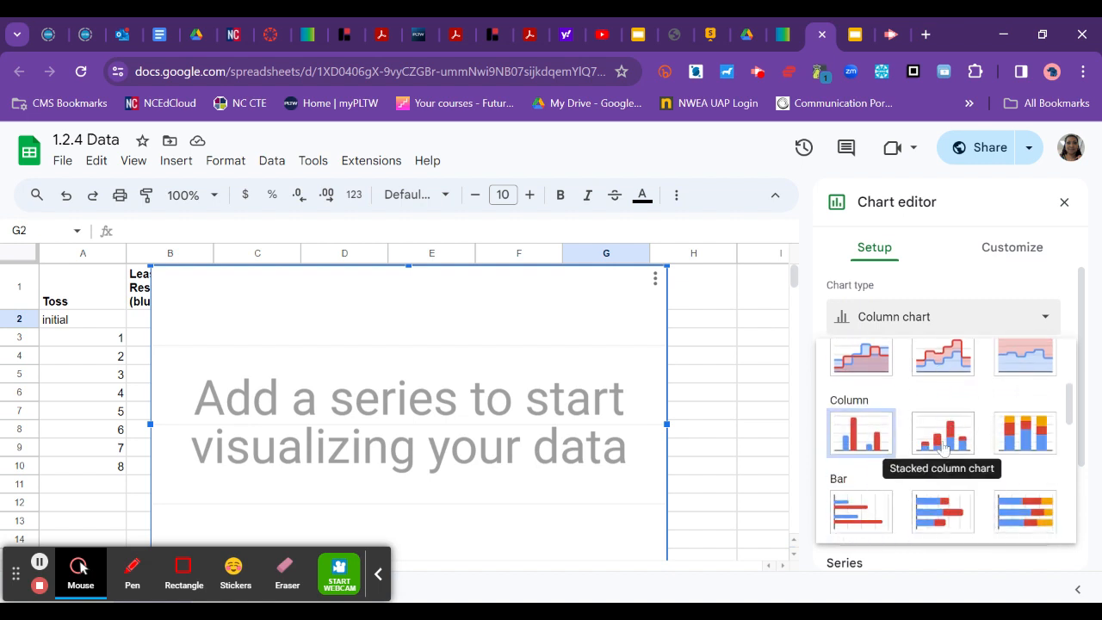
pyautogui.click(943, 445)
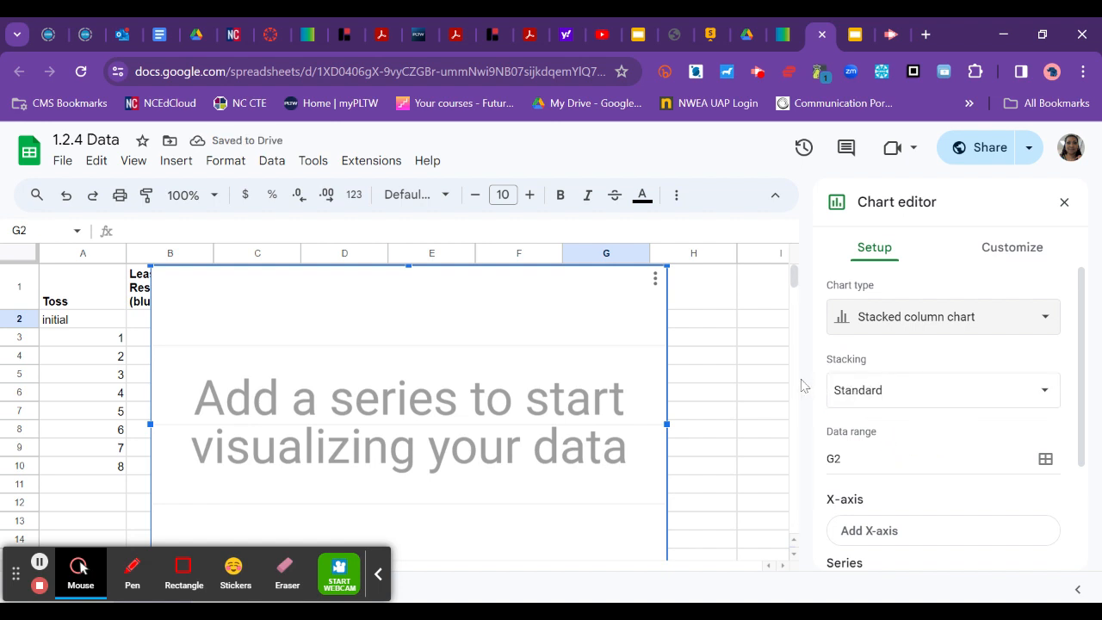
# Move the empty chart off the data table to the area starting at column F.
pyautogui.scroll(-1, 858, 415)
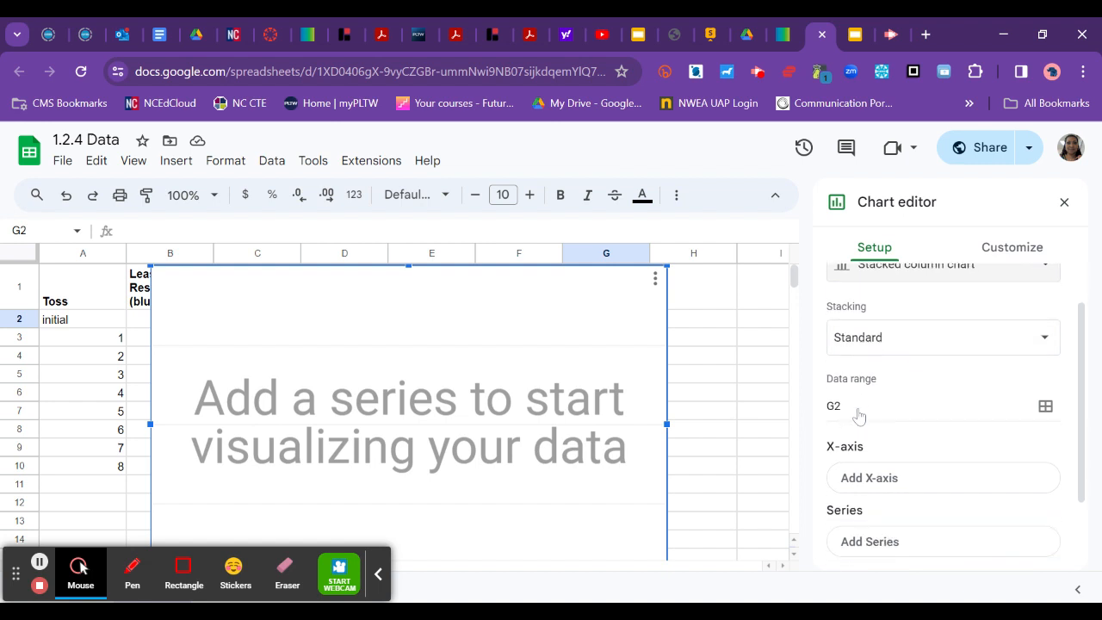
pyautogui.scroll(-1, 859, 416)
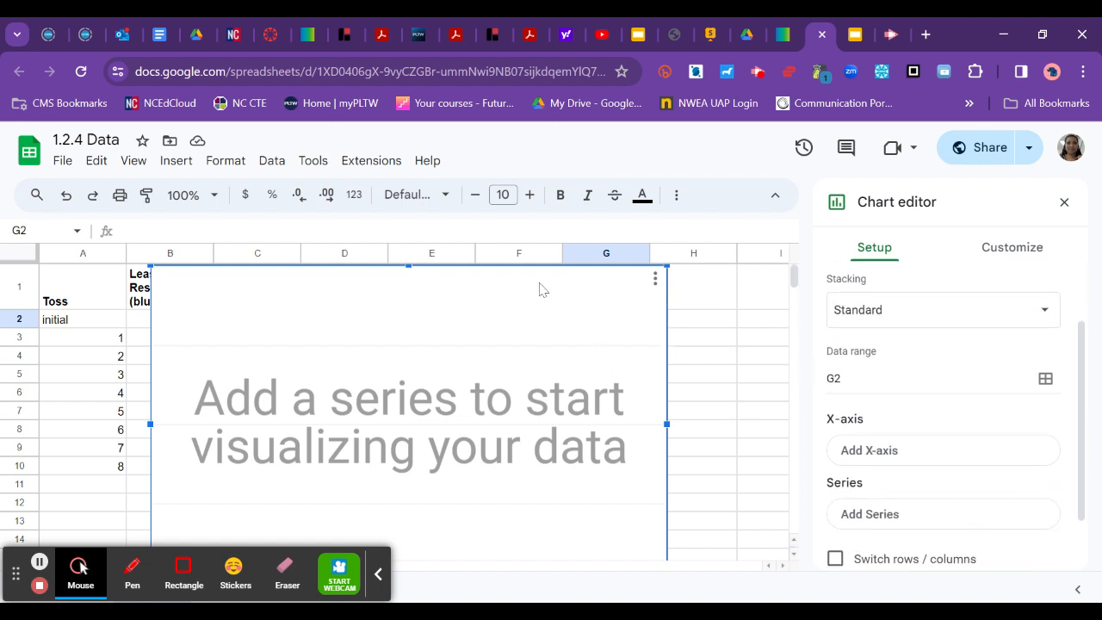
pyautogui.moveTo(540, 289); pyautogui.dragTo(882, 340)
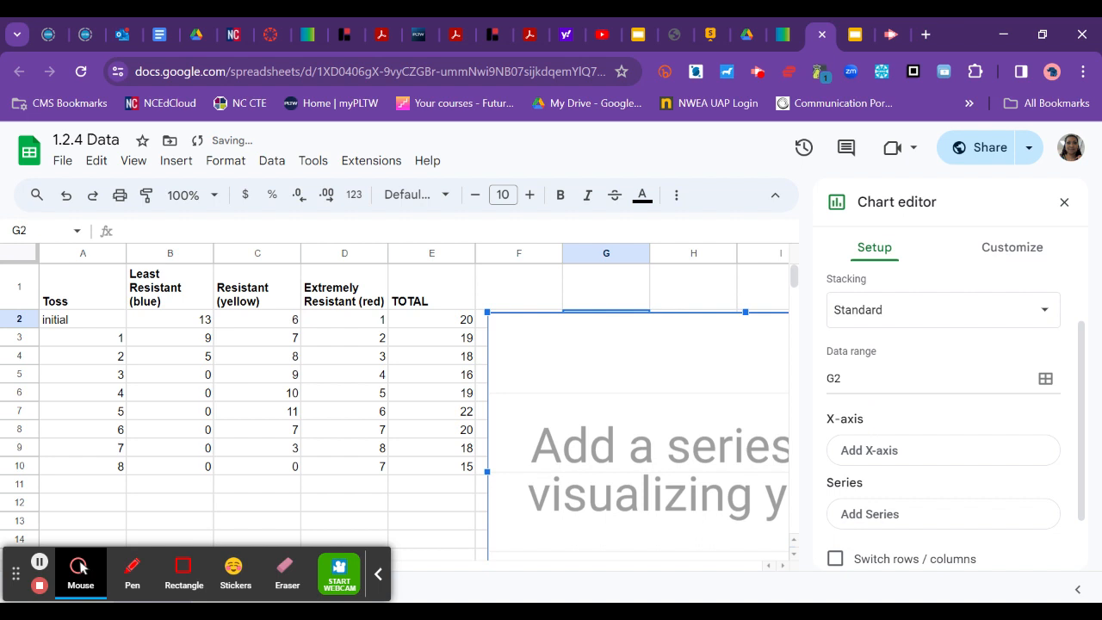
# Set the chart's data range to A1:E10, covering the whole table with its headers.
pyautogui.click(1046, 378)
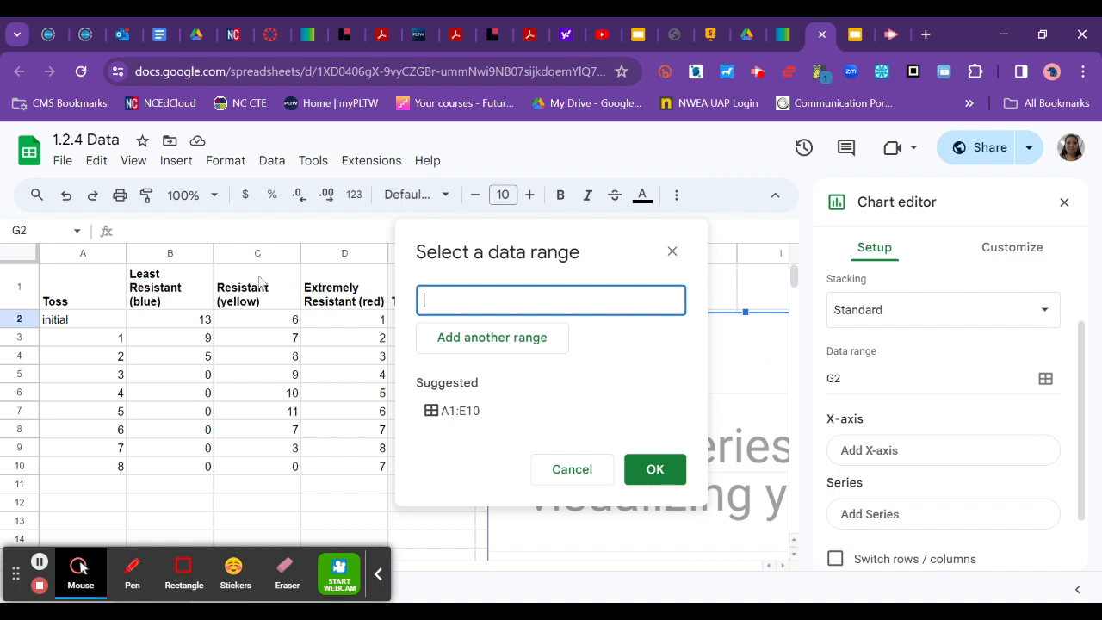
pyautogui.moveTo(66, 293); pyautogui.dragTo(443, 480)
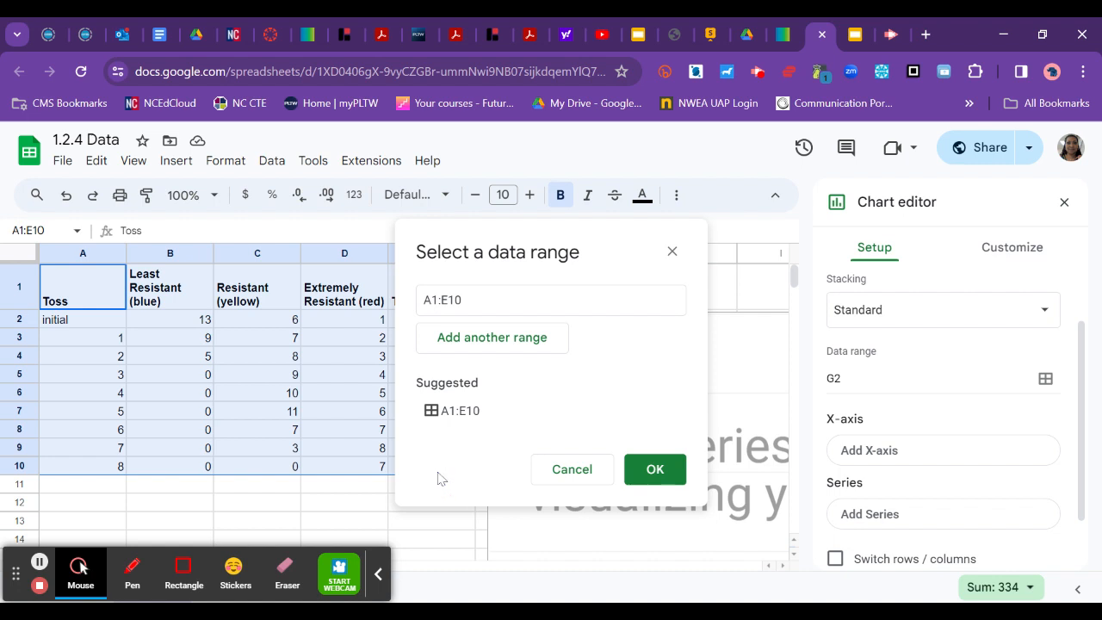
pyautogui.moveTo(594, 249)
pyautogui.mouseDown()
pyautogui.moveTo(690, 371)
pyautogui.moveTo(602, 251)
pyautogui.mouseUp()
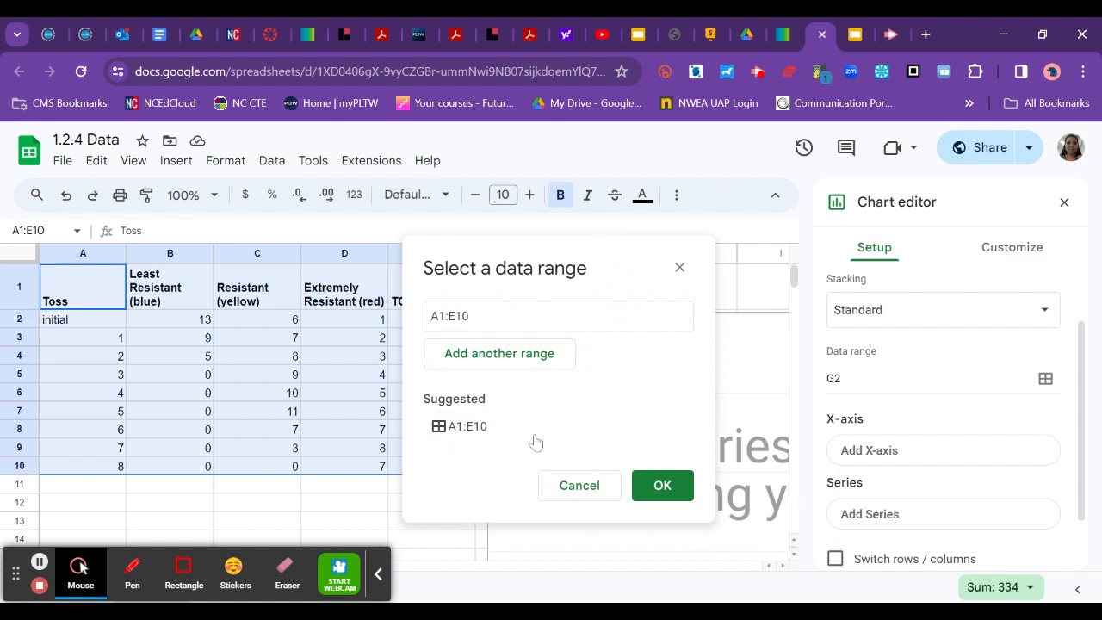
pyautogui.moveTo(564, 250); pyautogui.dragTo(592, 259)
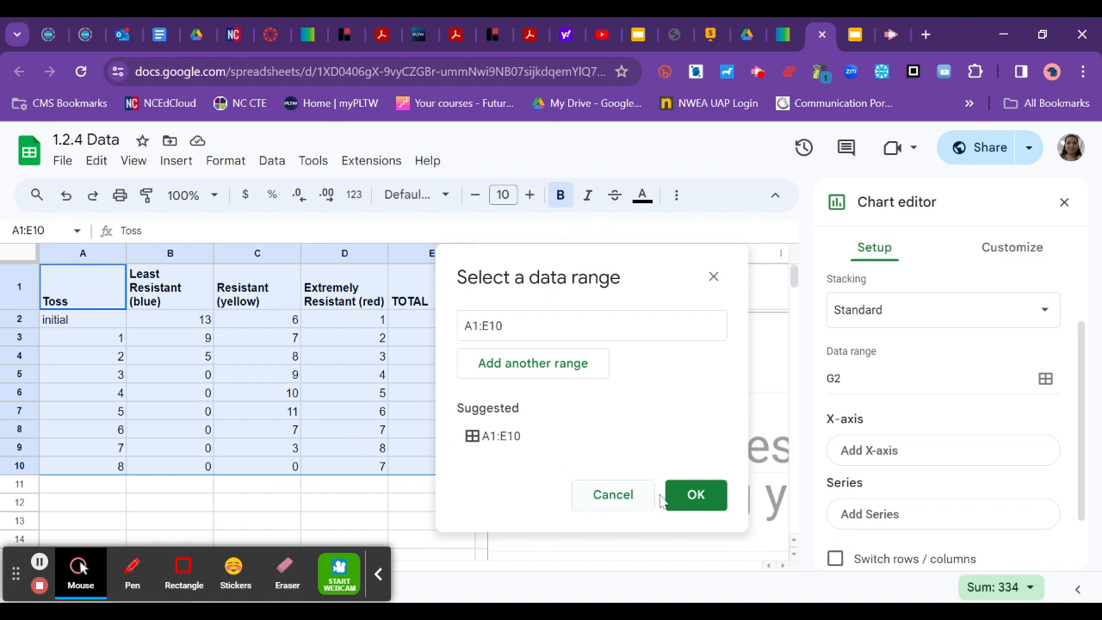
pyautogui.click(686, 503)
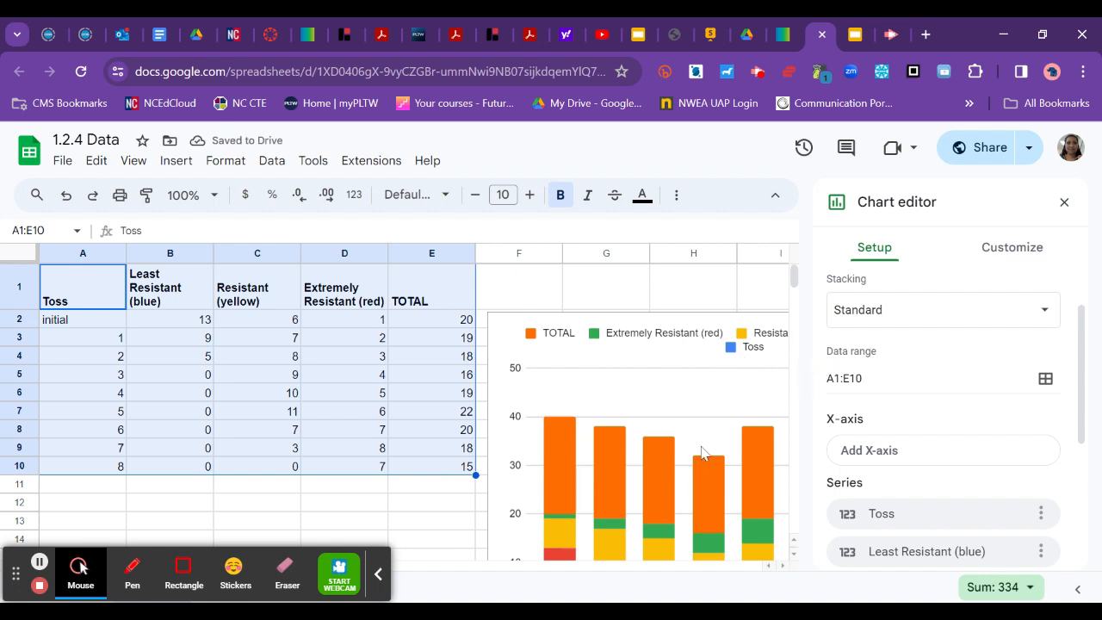
# Add Toss as the chart's X-axis.
pyautogui.scroll(-1, 701, 453)
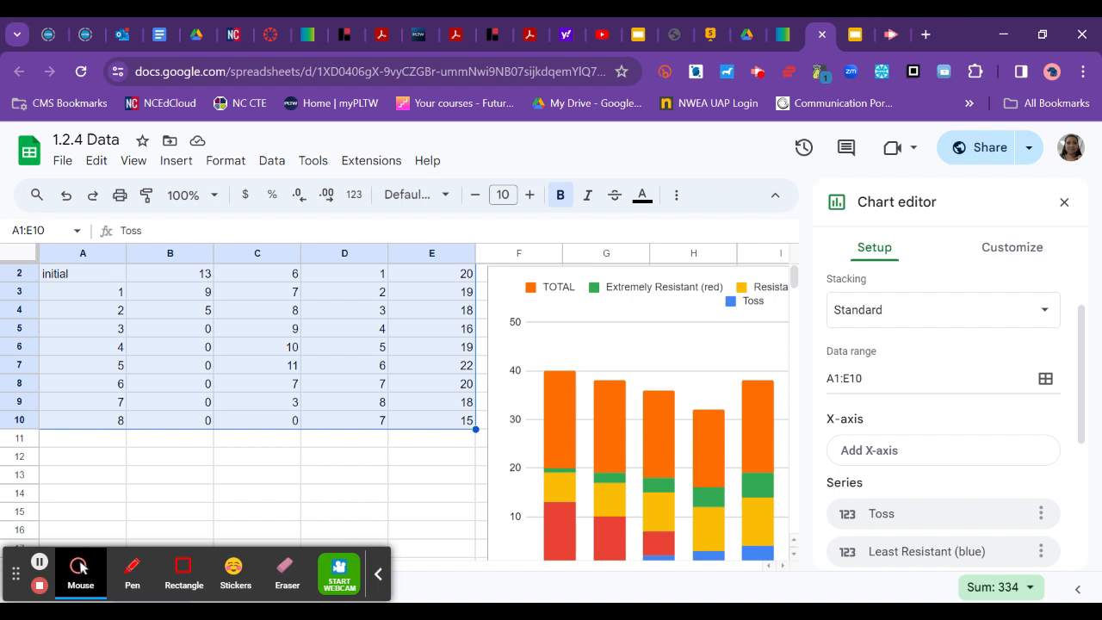
pyautogui.scroll(-1, 943, 416)
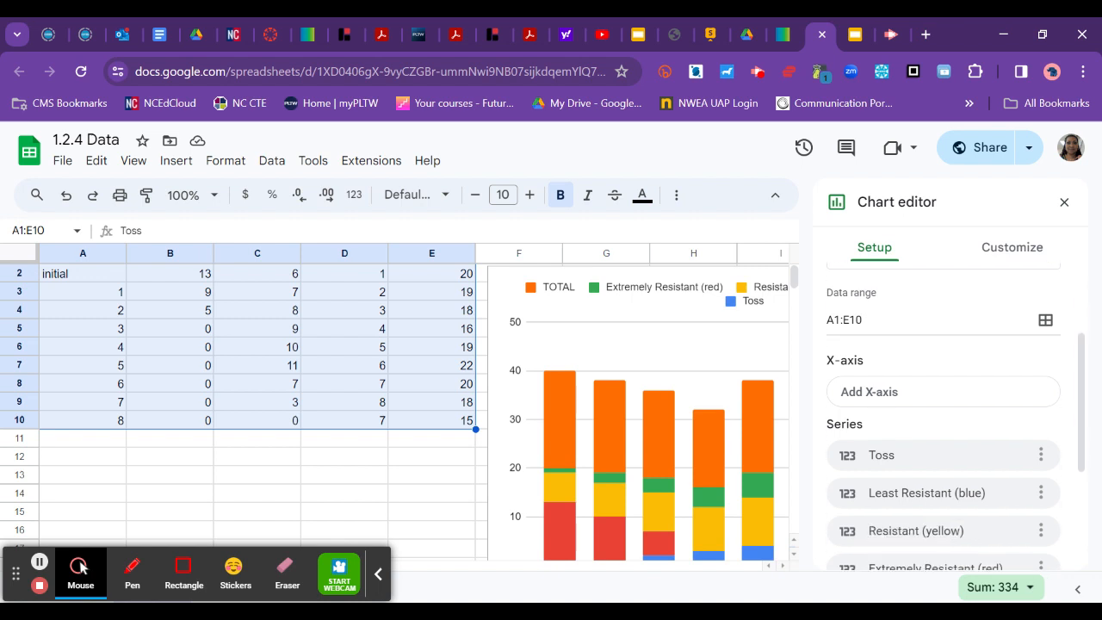
pyautogui.click(862, 376)
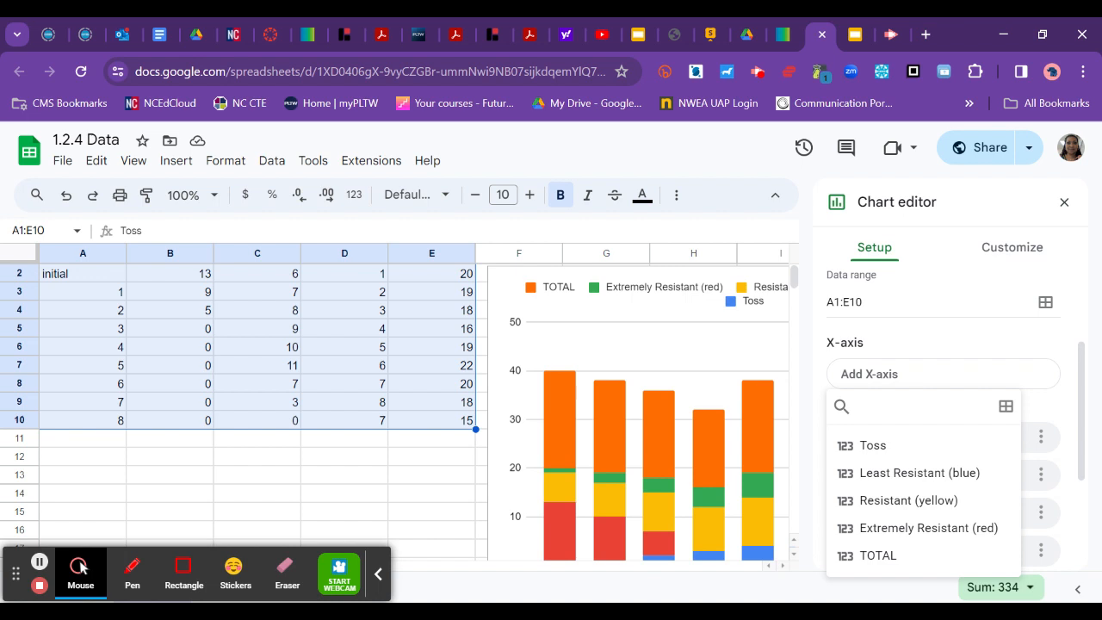
pyautogui.click(859, 447)
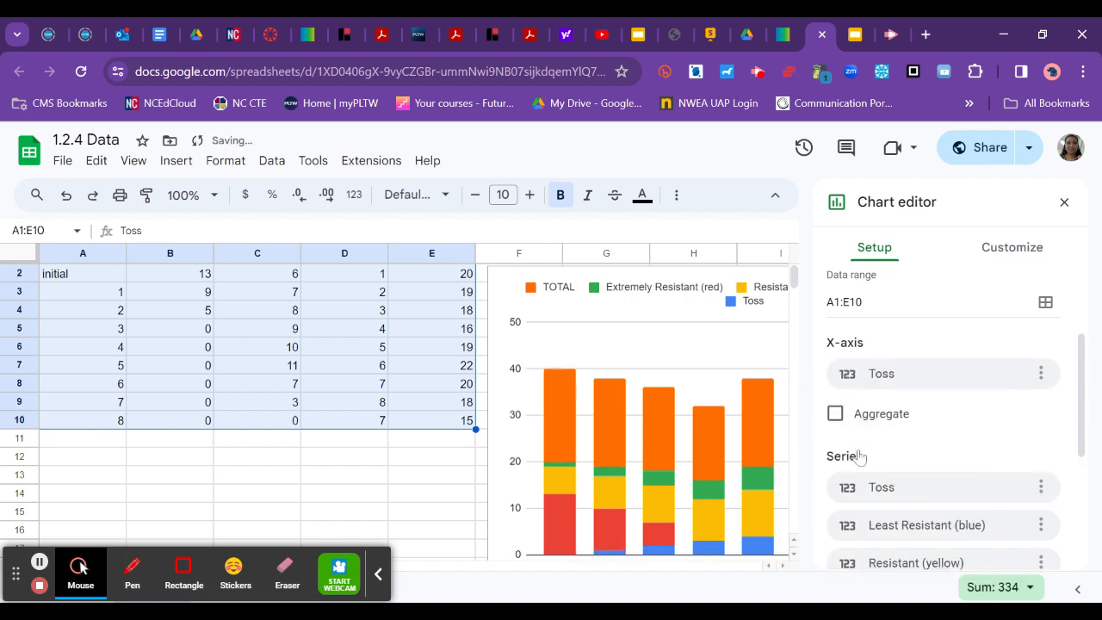
# Try aggregating the chart data by the Toss X-axis.
pyautogui.scroll(-2, 905, 421)
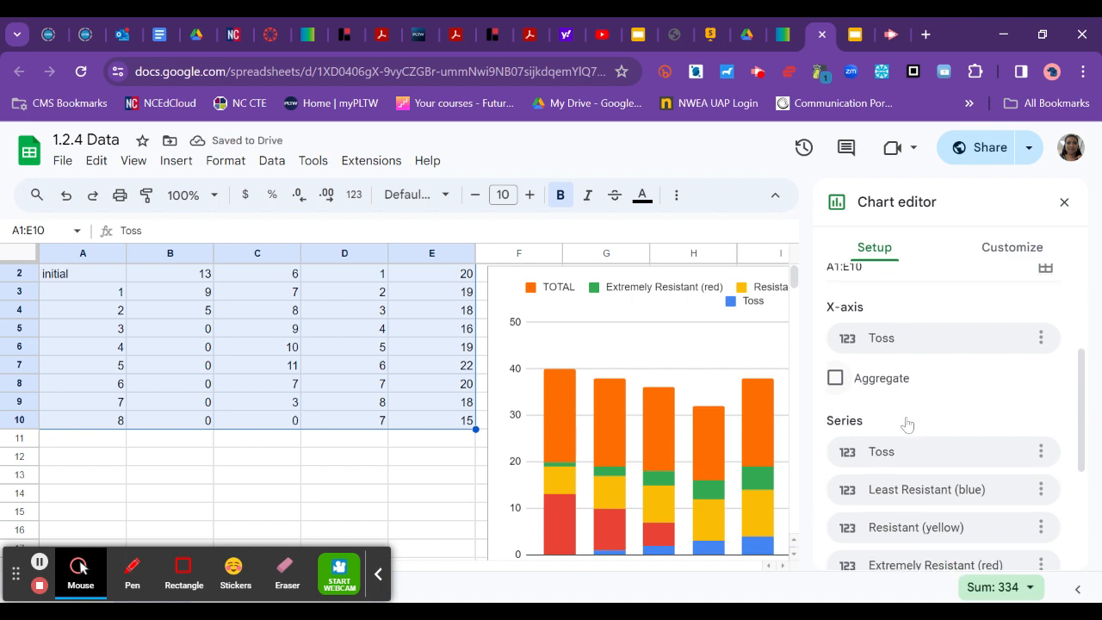
pyautogui.scroll(-2, 905, 421)
pyautogui.click(835, 340)
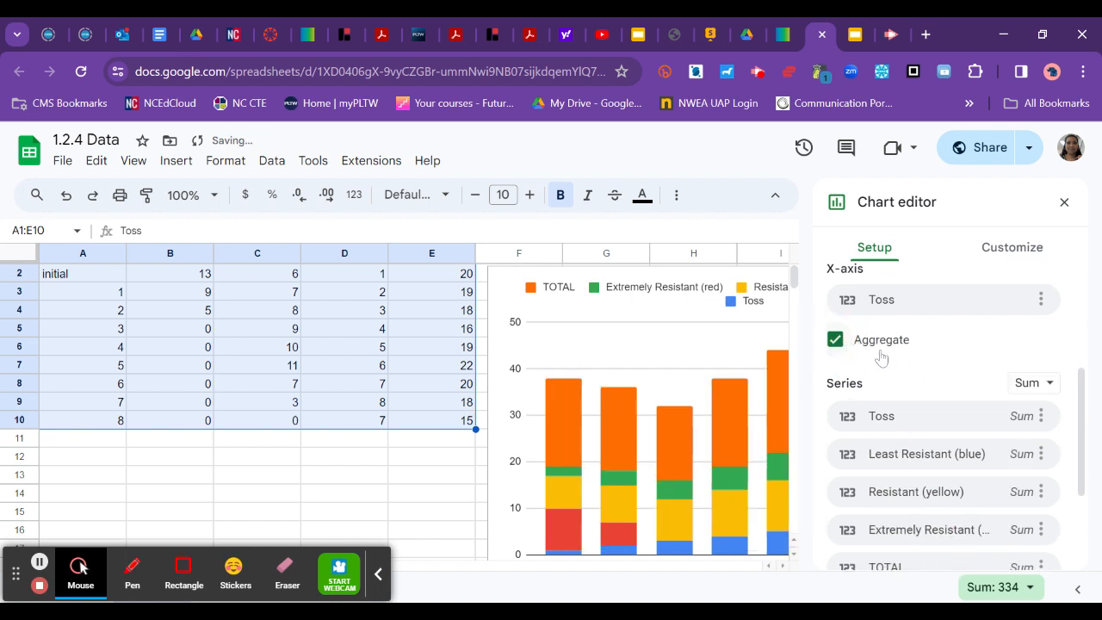
pyautogui.click(835, 339)
# Turn off aggregation for the X-axis and remove the Toss series from the chart.
pyautogui.scroll(-1, 895, 351)
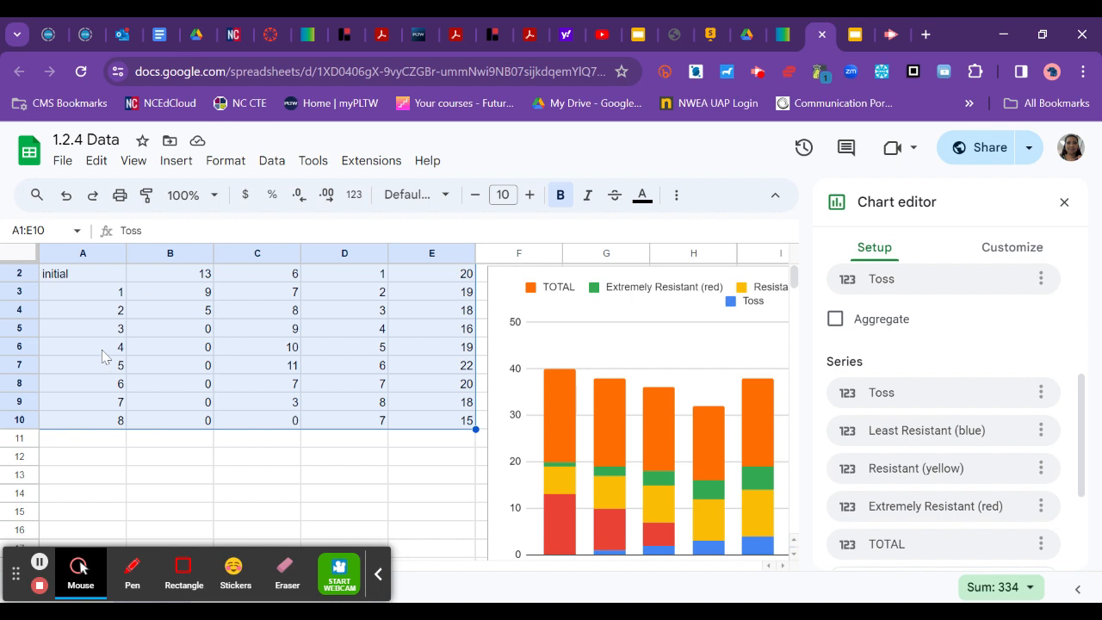
pyautogui.scroll(1, 103, 357)
pyautogui.scroll(-1, 103, 357)
pyautogui.scroll(1, 102, 356)
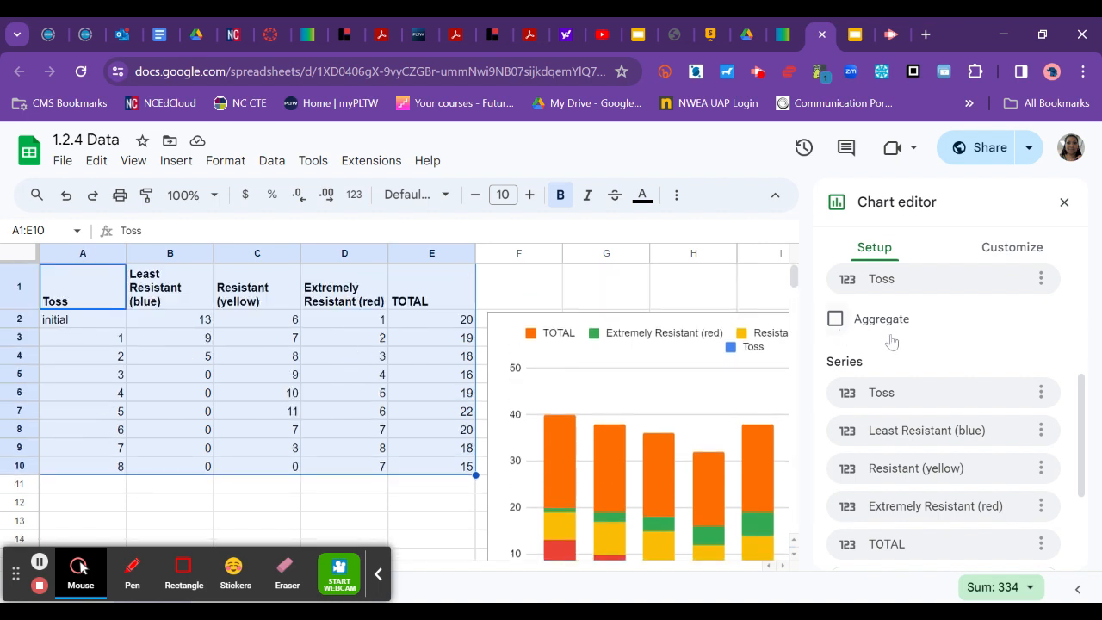
pyautogui.scroll(-2, 723, 428)
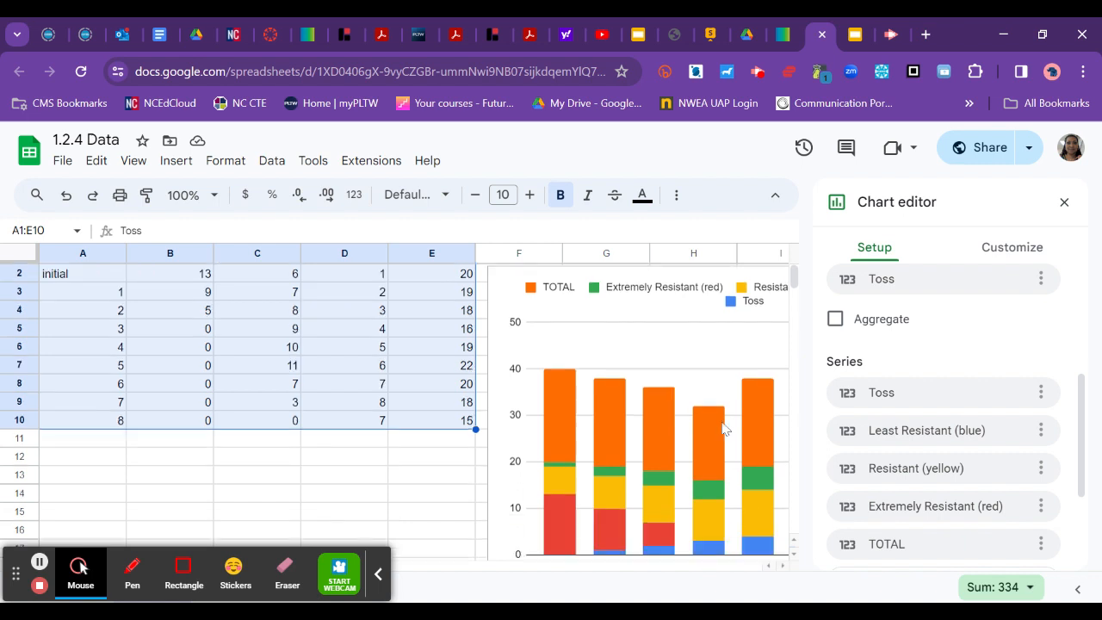
pyautogui.scroll(-1, 725, 430)
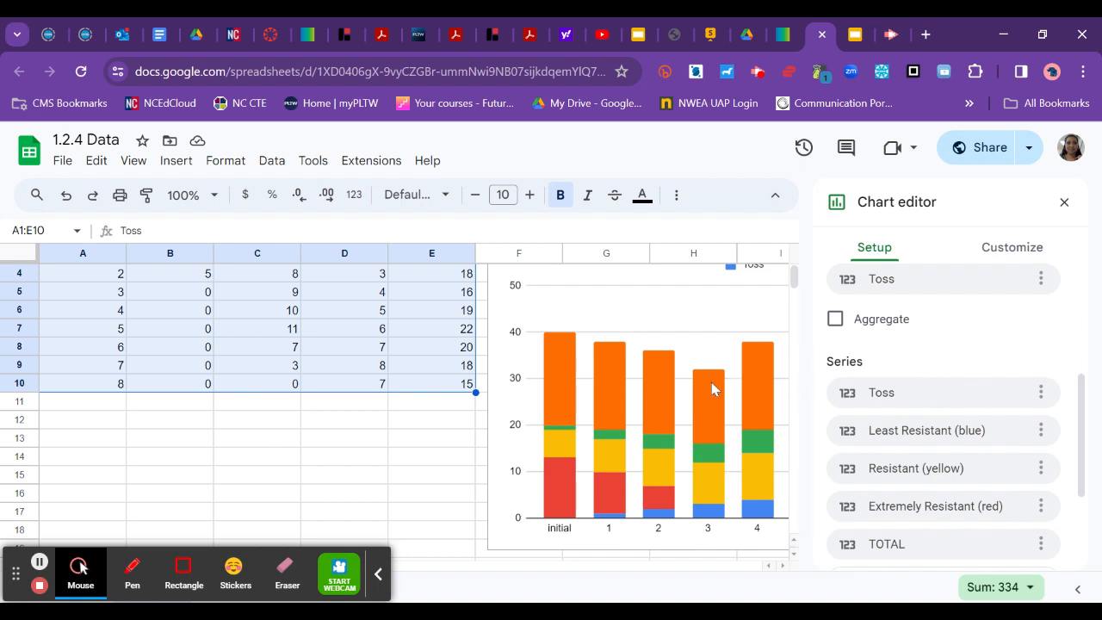
pyautogui.click(1040, 394)
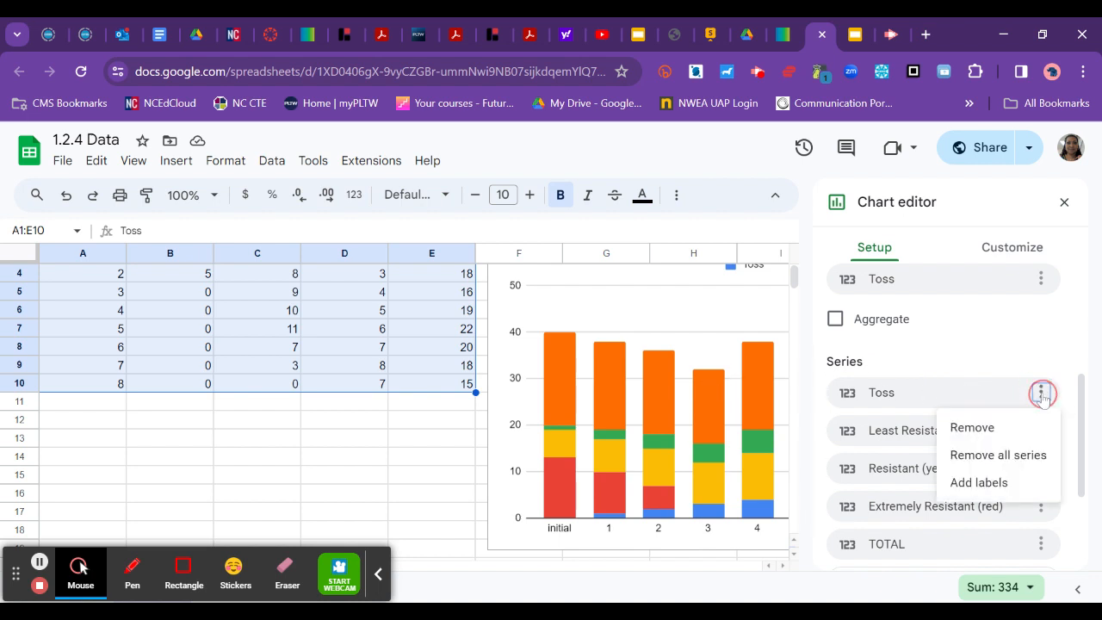
pyautogui.click(972, 428)
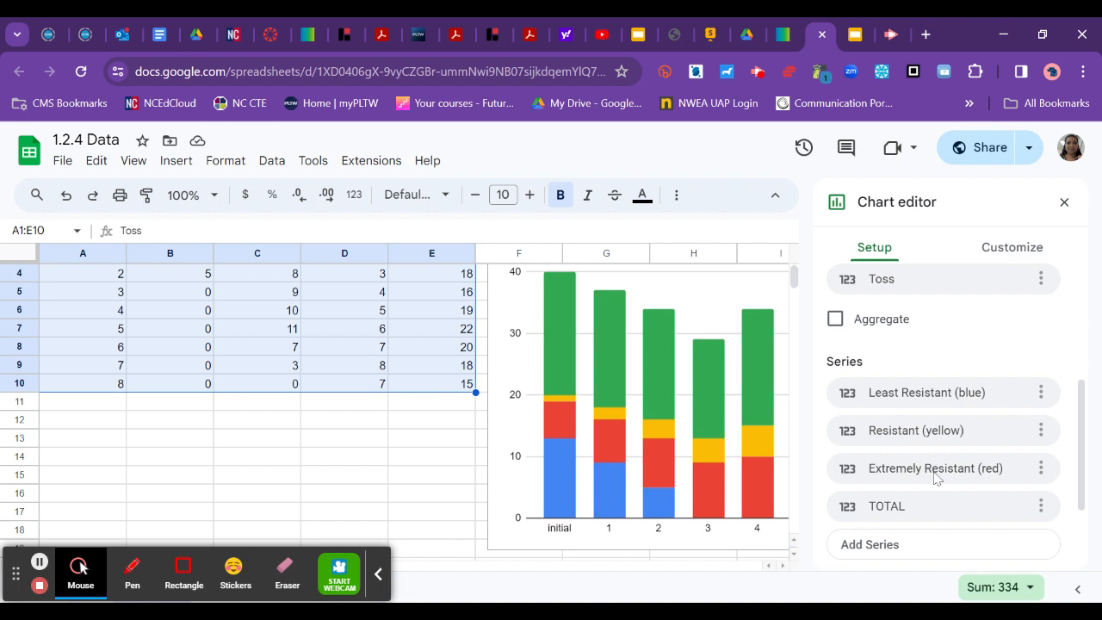
# Remove the TOTAL series from the chart so only the three resistance series are plotted.
pyautogui.scroll(-1, 936, 478)
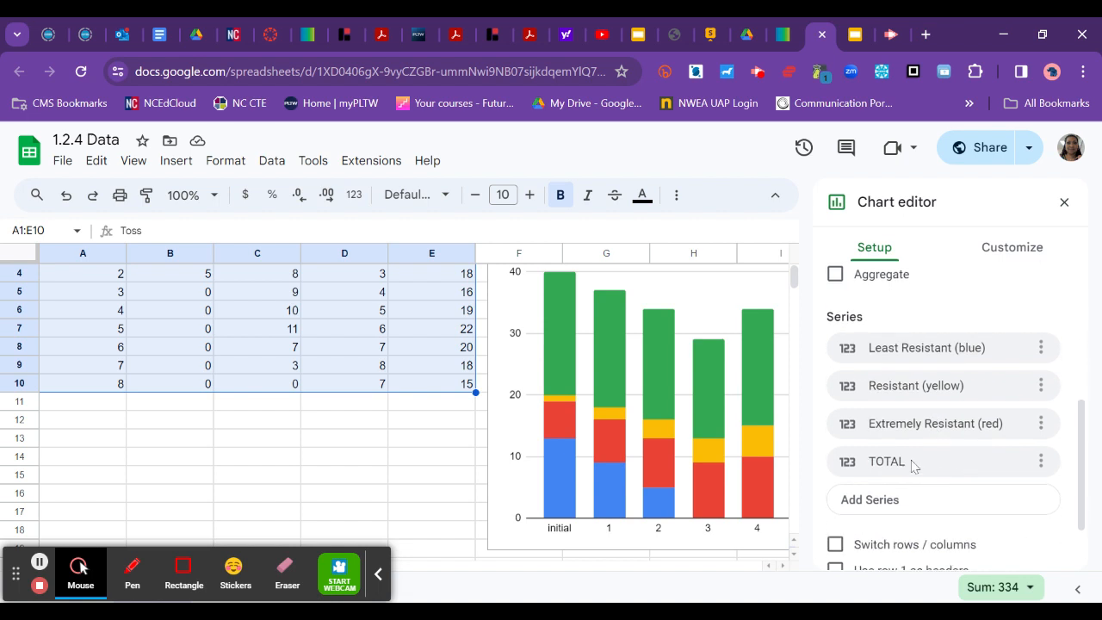
pyautogui.click(1040, 463)
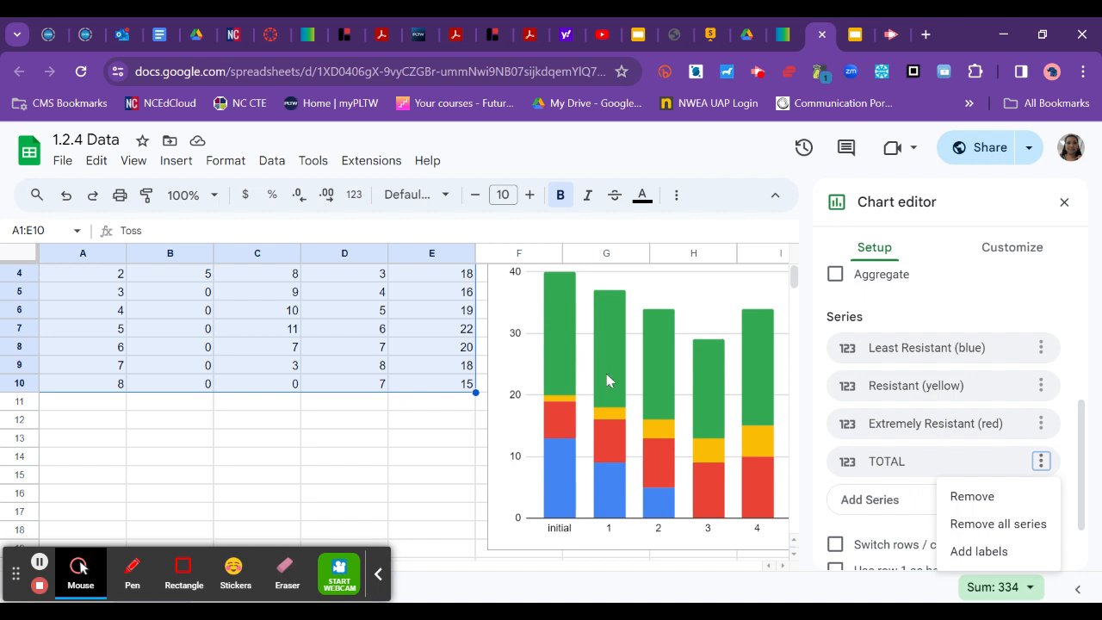
pyautogui.click(983, 504)
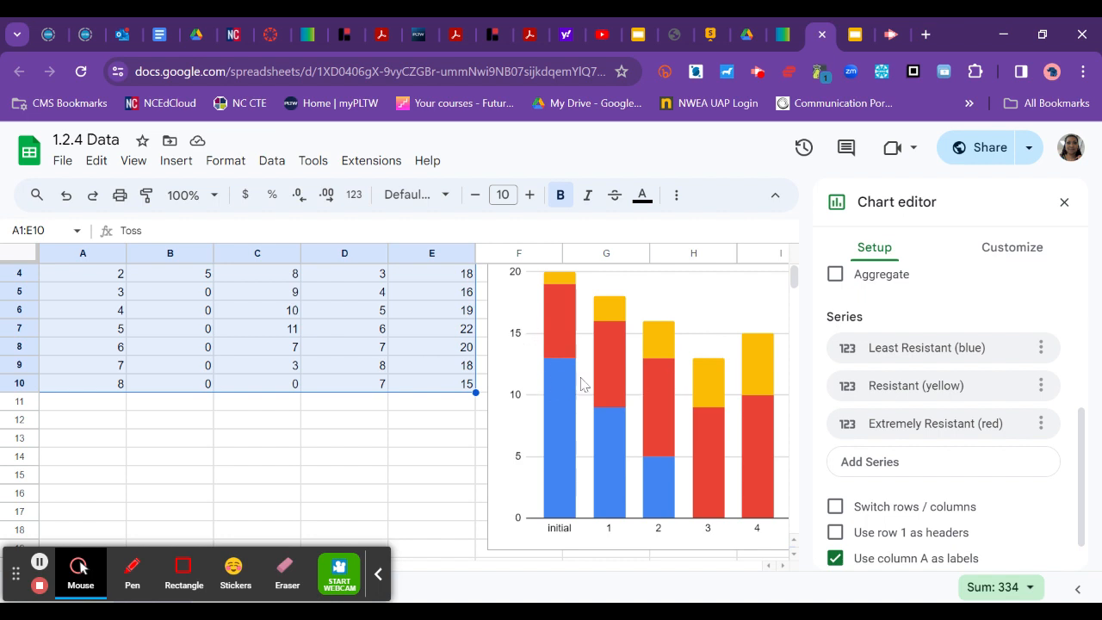
# Set the fill color of the Least Resistant (blue) series to pure blue.
pyautogui.scroll(2, 593, 387)
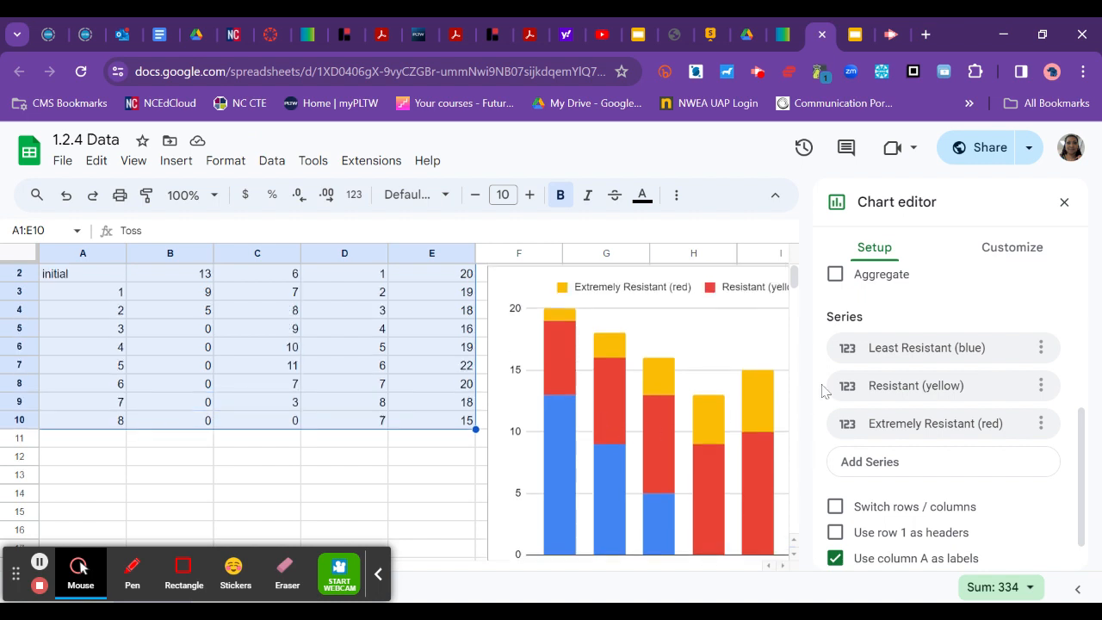
pyautogui.click(566, 434)
pyautogui.click(565, 437)
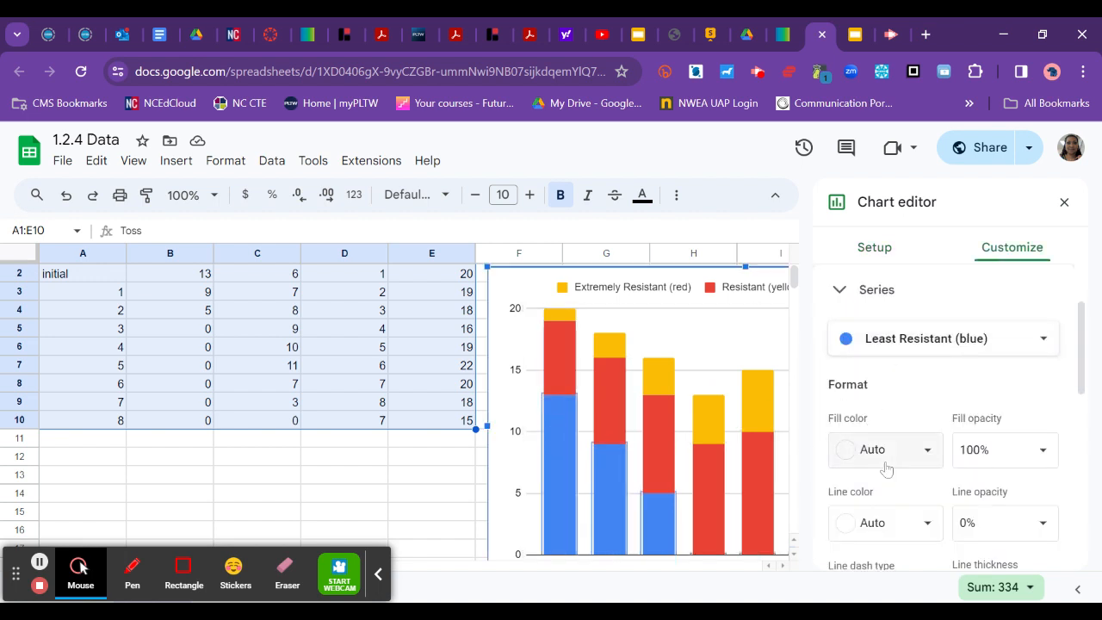
pyautogui.click(928, 450)
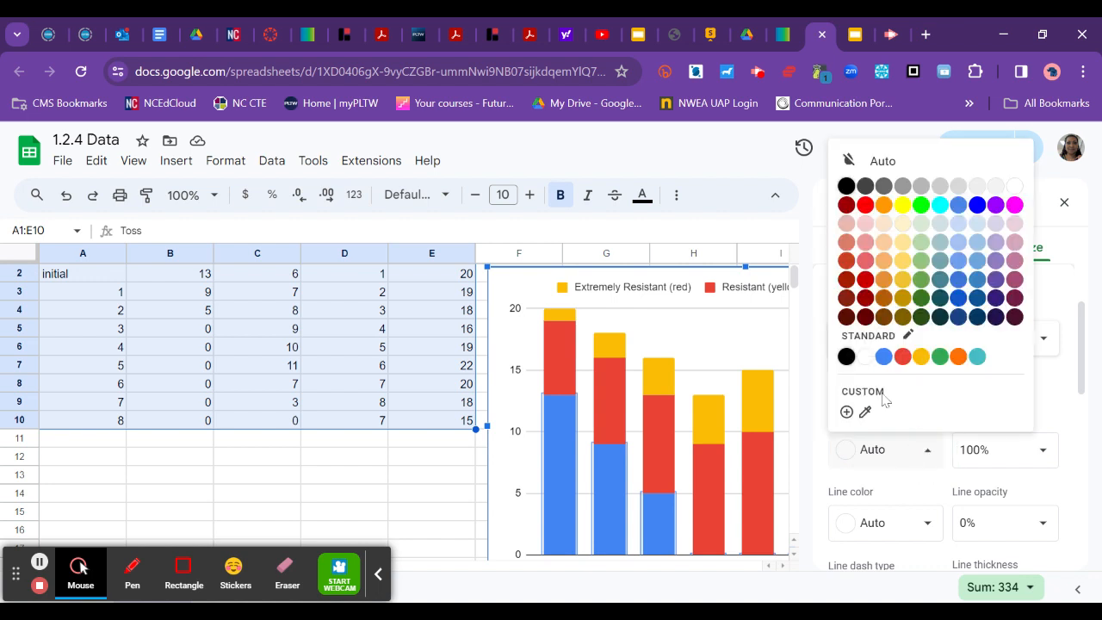
pyautogui.click(978, 205)
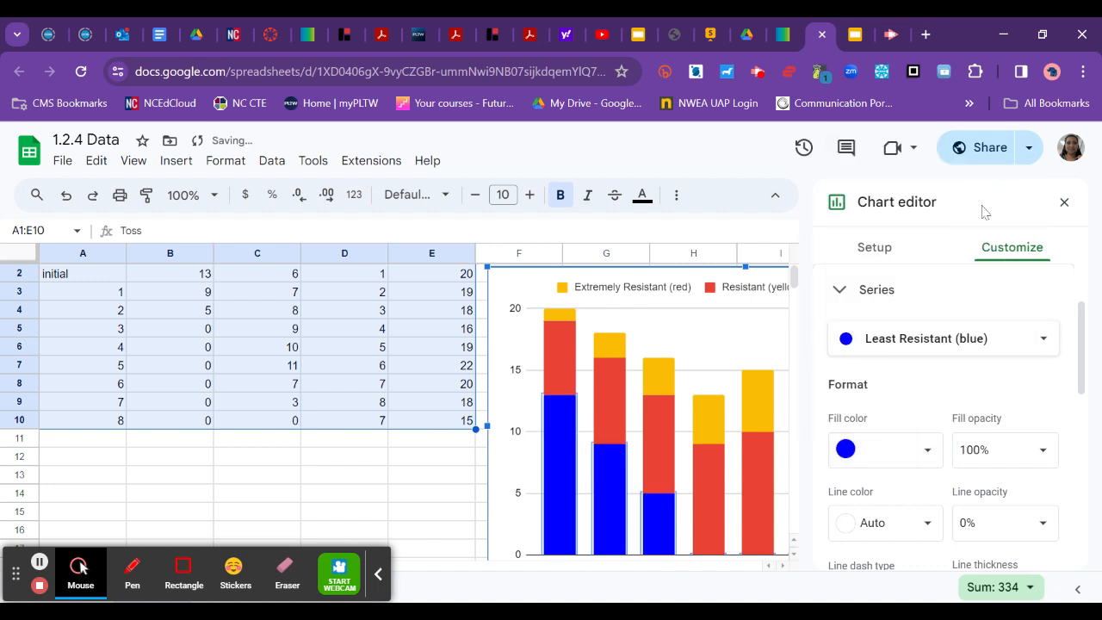
# Fill the Resistant (yellow) segment of the initial column with yellow.
pyautogui.click(561, 366)
pyautogui.click(561, 366)
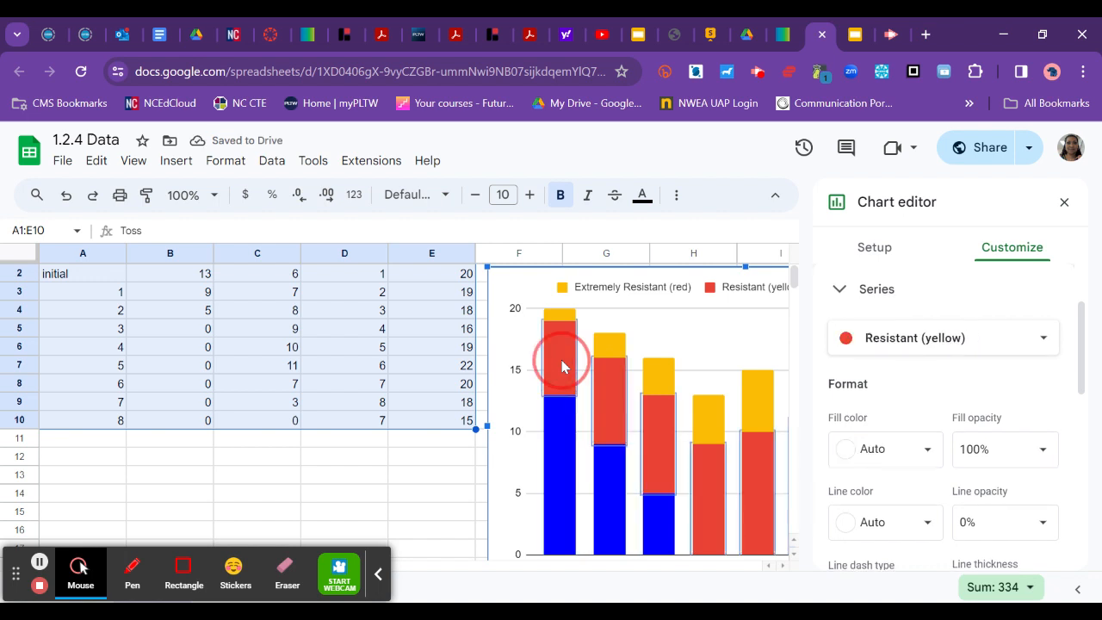
pyautogui.click(930, 351)
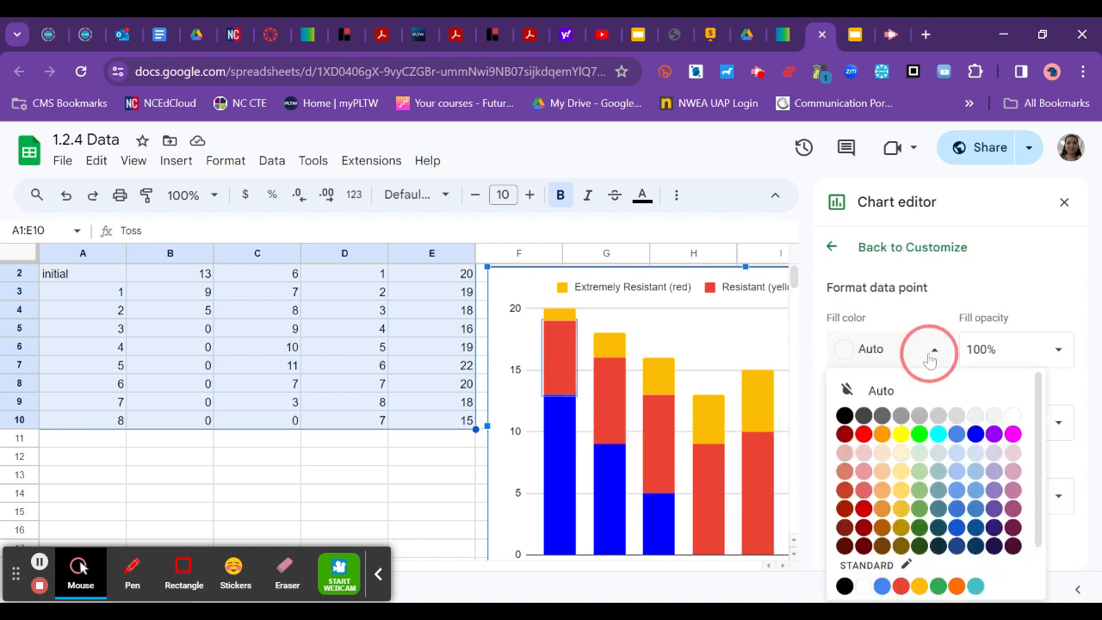
pyautogui.click(900, 433)
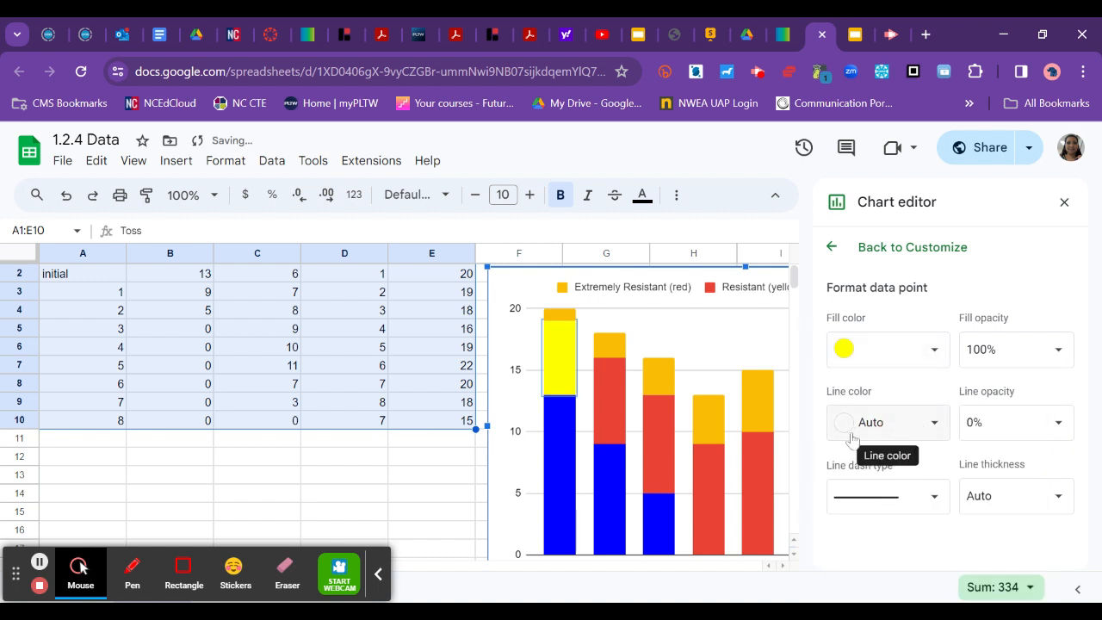
# Fill the Resistant (yellow) segment of the toss 1 column with yellow.
pyautogui.click(615, 381)
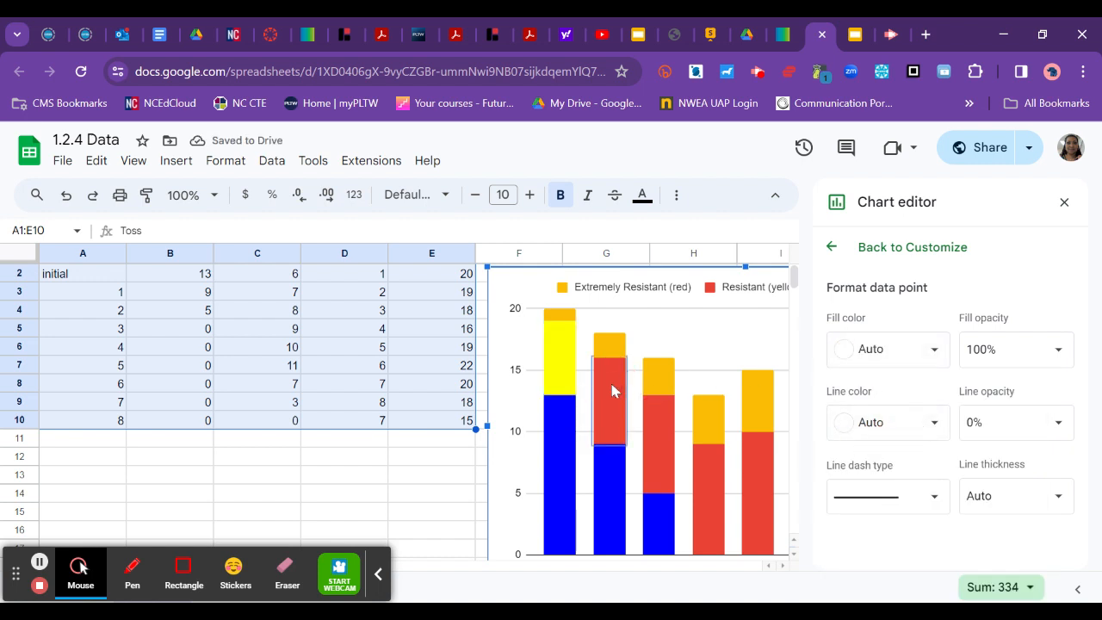
pyautogui.click(615, 384)
pyautogui.click(658, 436)
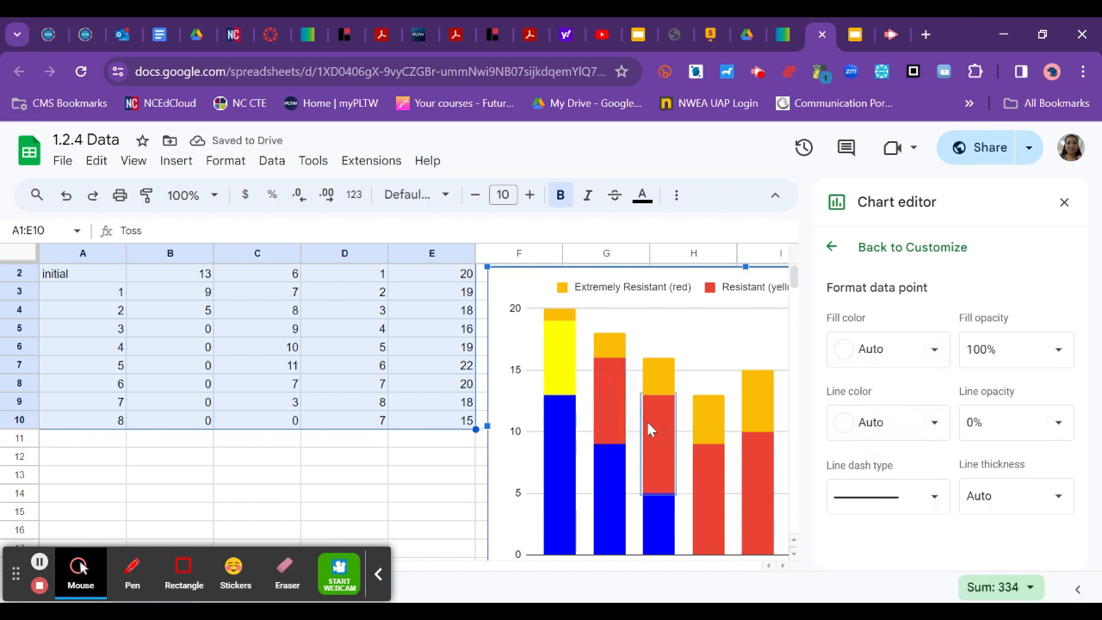
pyautogui.click(612, 399)
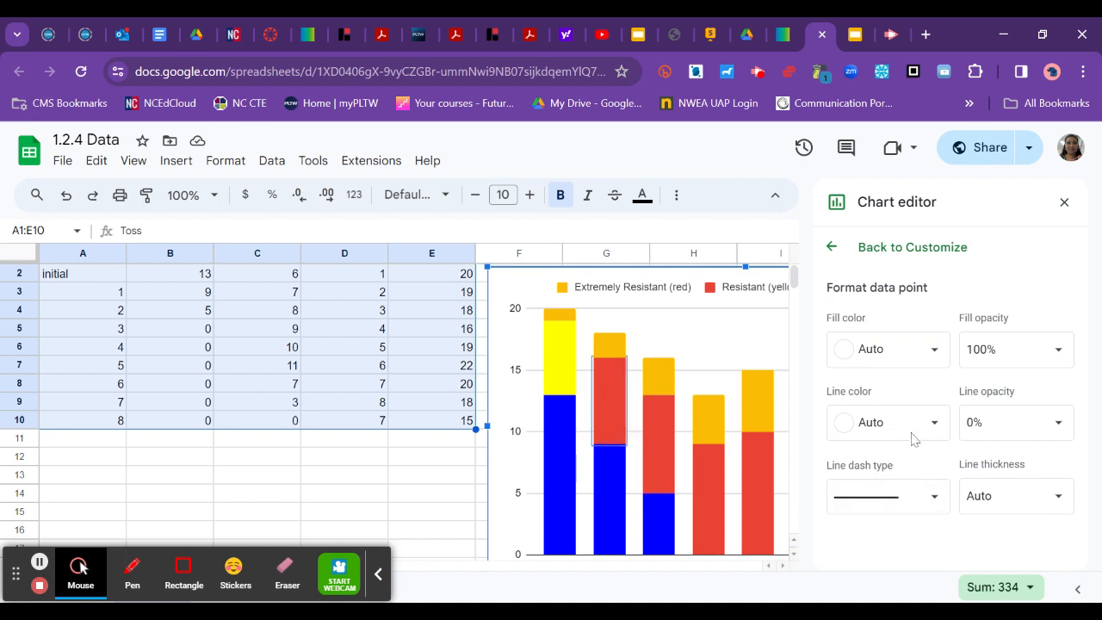
pyautogui.click(613, 386)
pyautogui.click(928, 349)
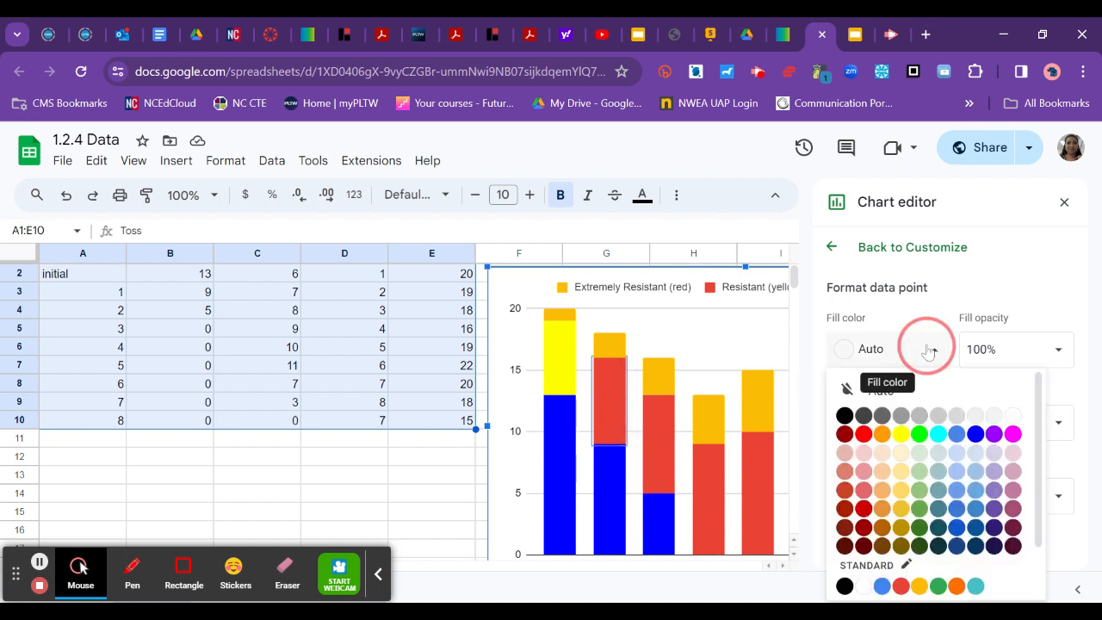
pyautogui.click(900, 433)
# Fill the Resistant (yellow) segments of the toss 2, 3 and 4 columns with yellow.
pyautogui.click(671, 410)
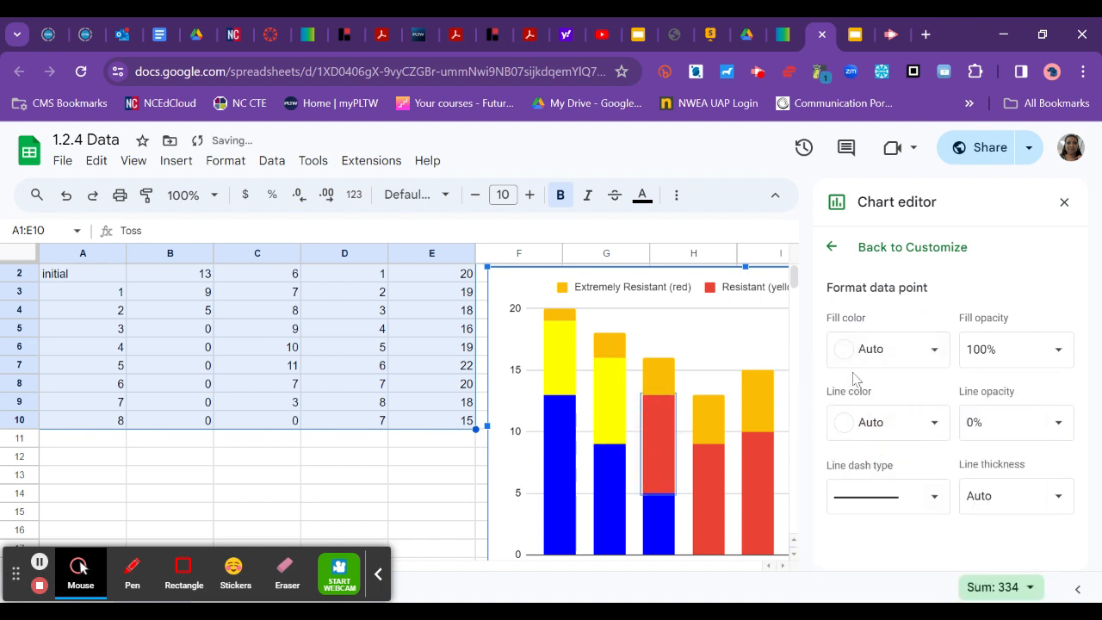
pyautogui.click(913, 358)
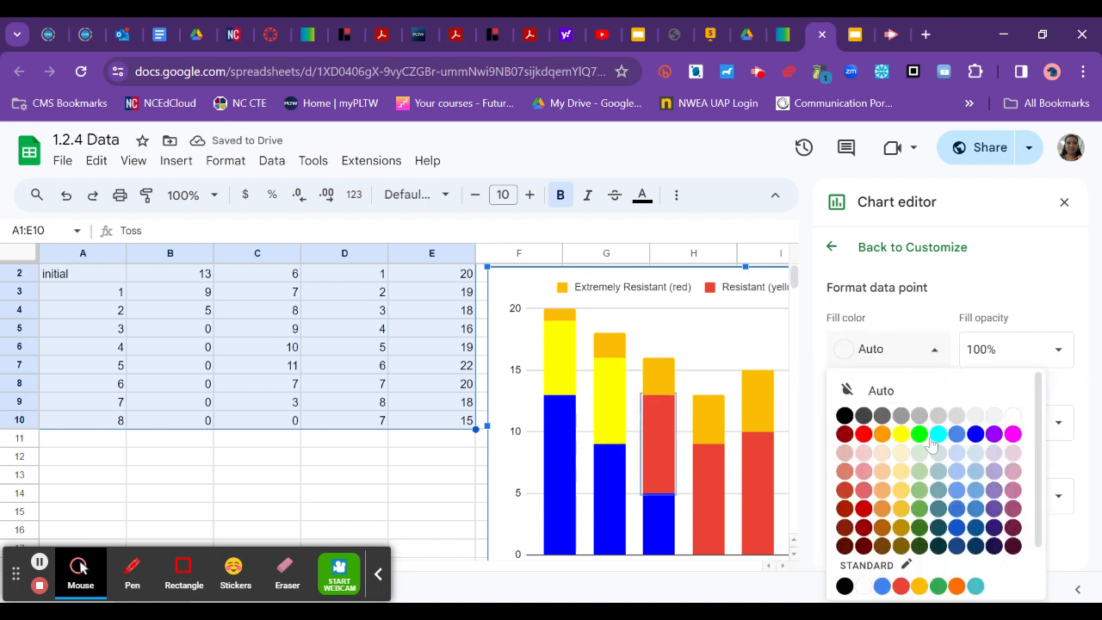
pyautogui.click(900, 433)
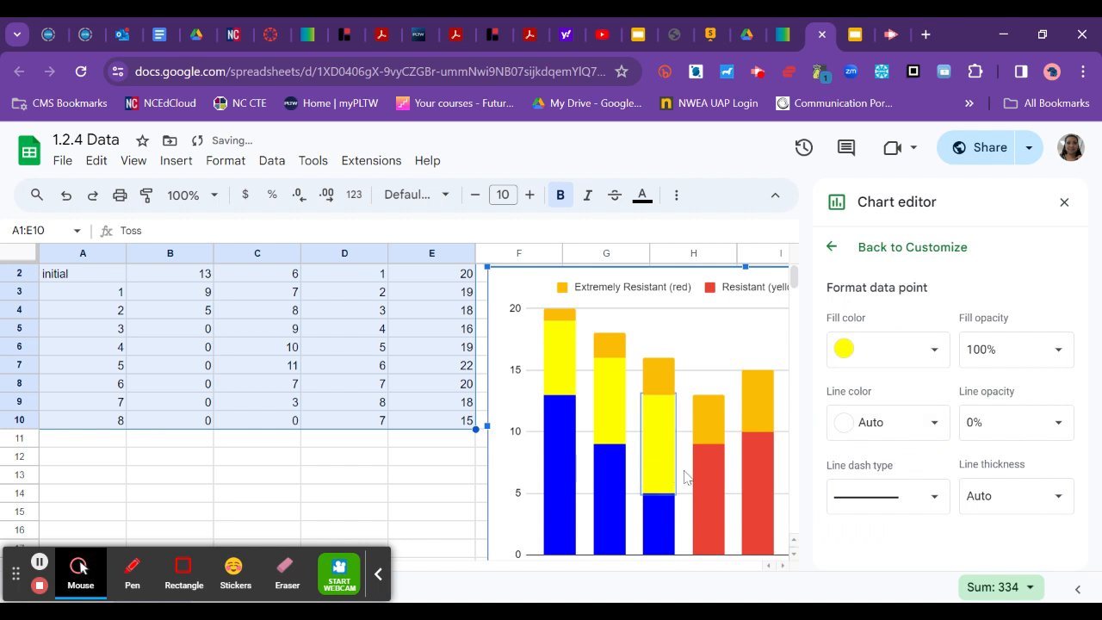
pyautogui.click(711, 477)
pyautogui.click(936, 360)
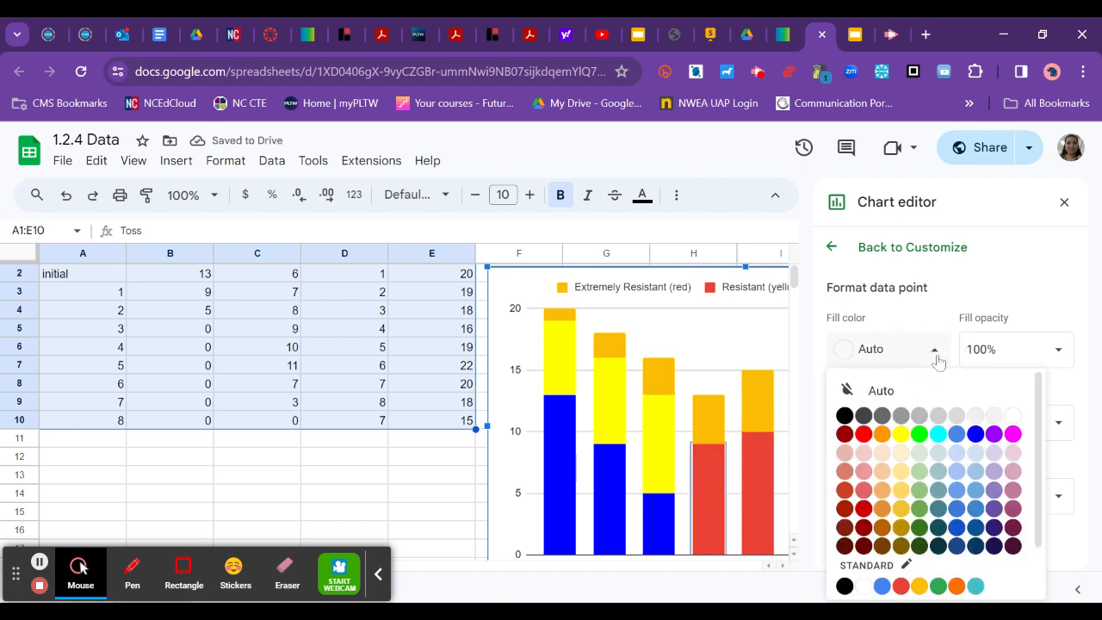
pyautogui.click(900, 433)
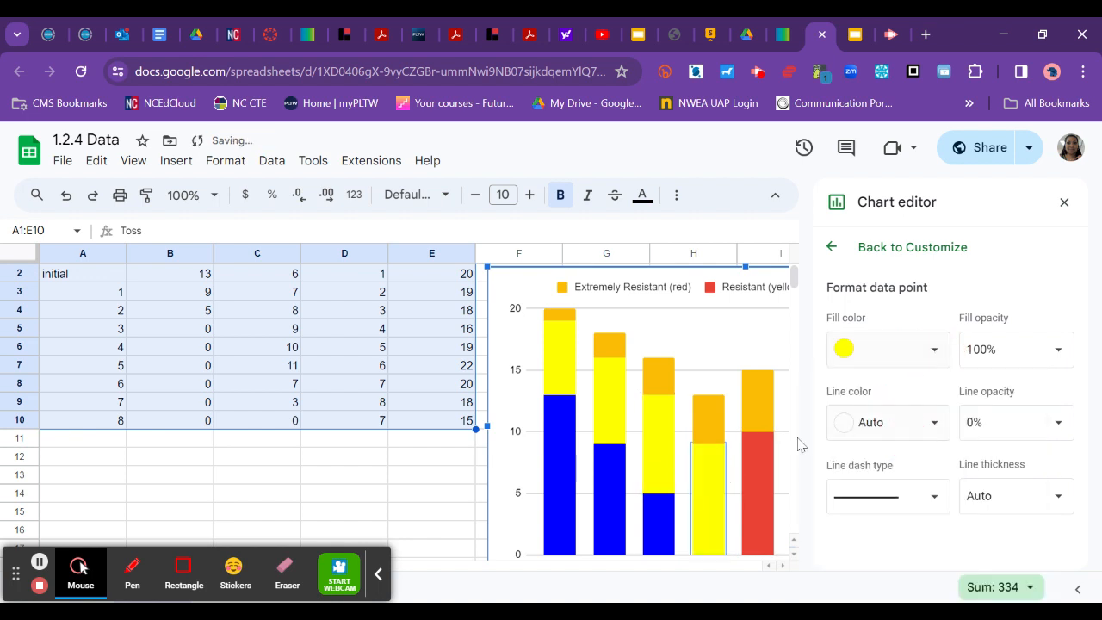
pyautogui.click(760, 477)
pyautogui.click(900, 361)
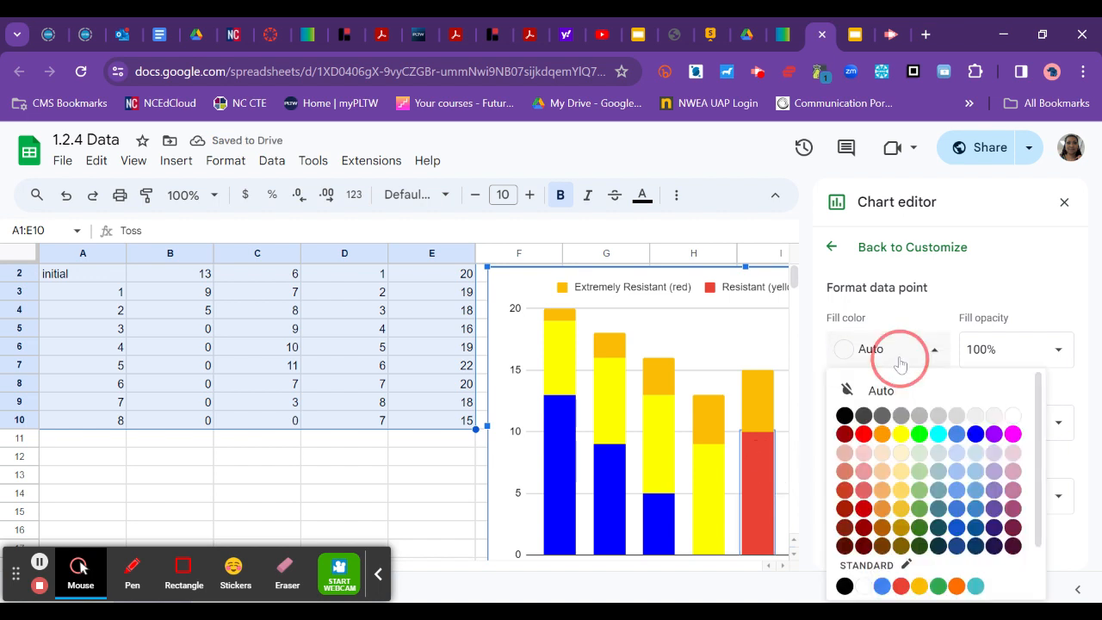
pyautogui.click(901, 433)
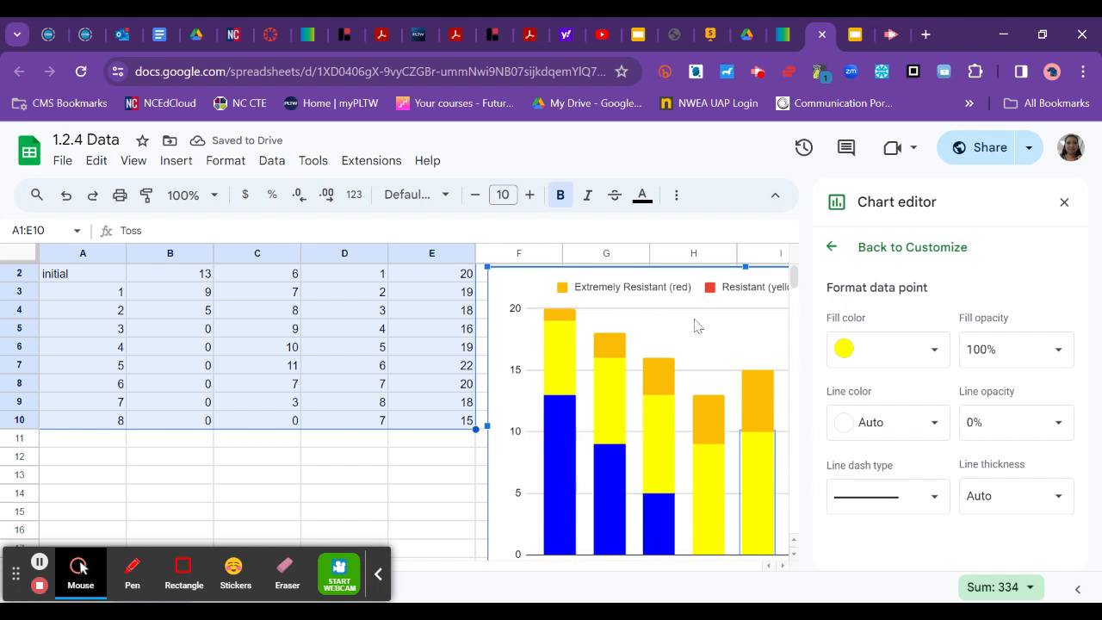
# Move the chart over to start in column C and fill the Resistant (yellow) segment of toss 5 with yellow.
pyautogui.moveTo(709, 266); pyautogui.dragTo(484, 259)
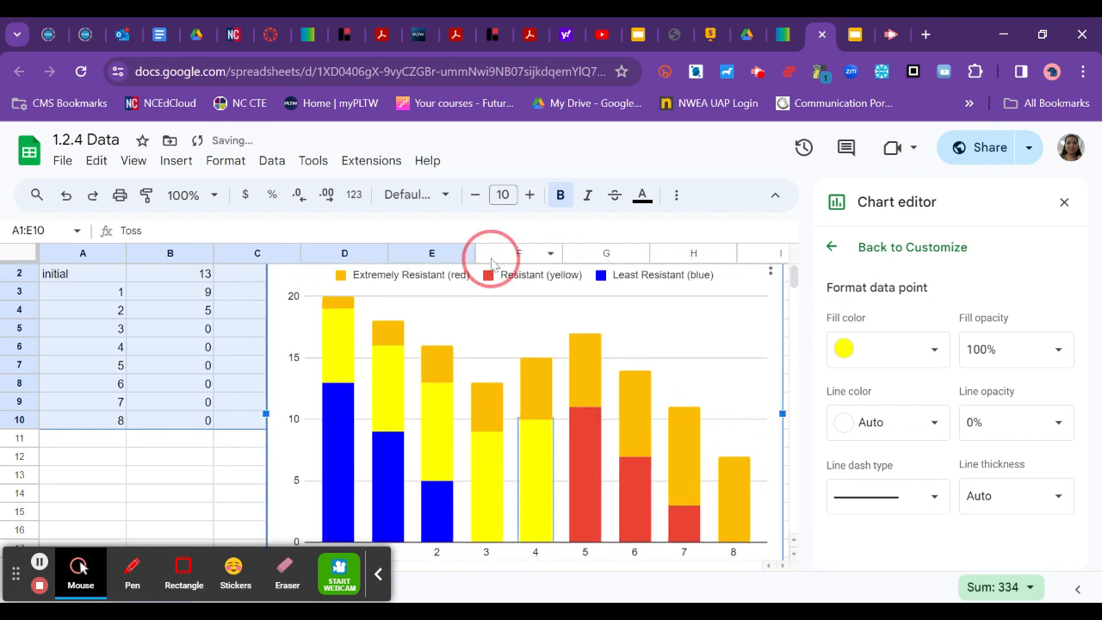
pyautogui.click(585, 484)
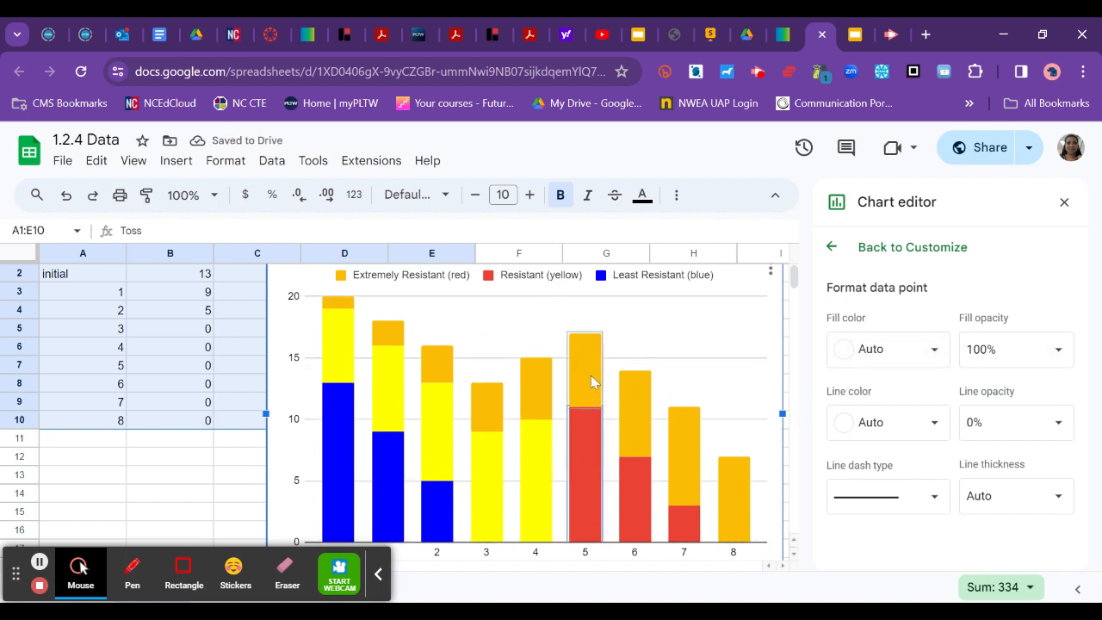
pyautogui.click(639, 510)
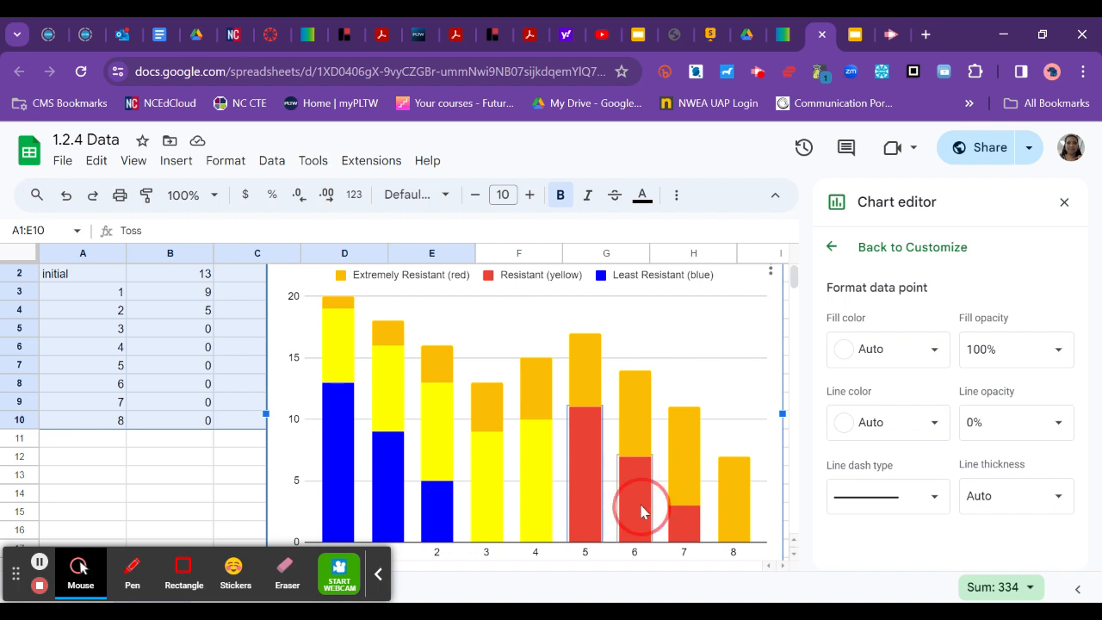
pyautogui.click(871, 351)
pyautogui.click(900, 433)
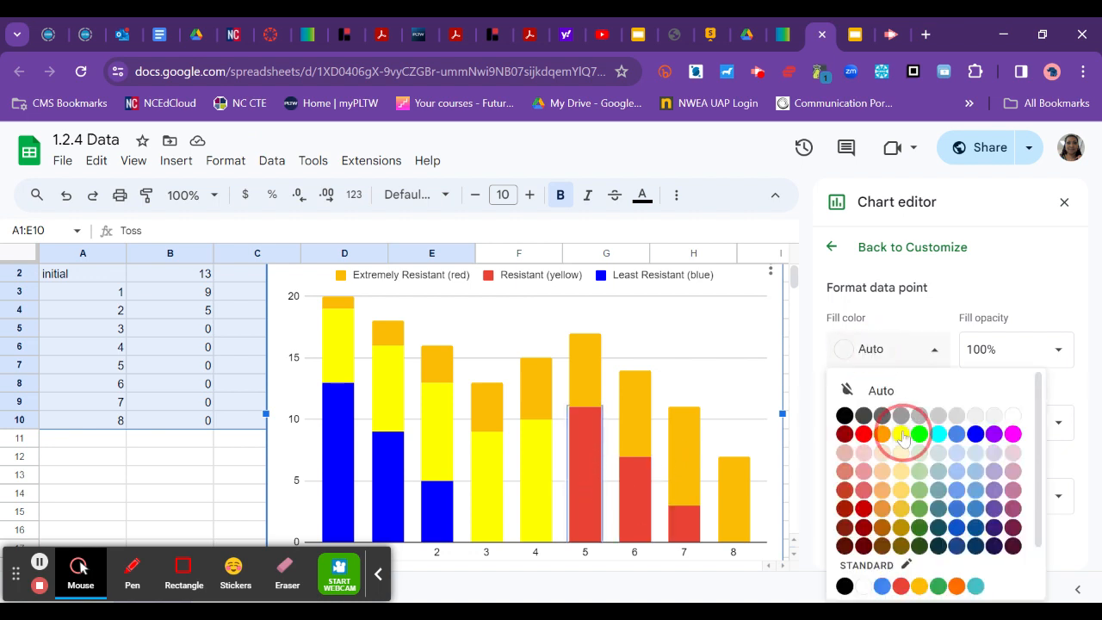
# Fill the Resistant (yellow) segments of the toss 6 and toss 7 columns with yellow.
pyautogui.click(637, 495)
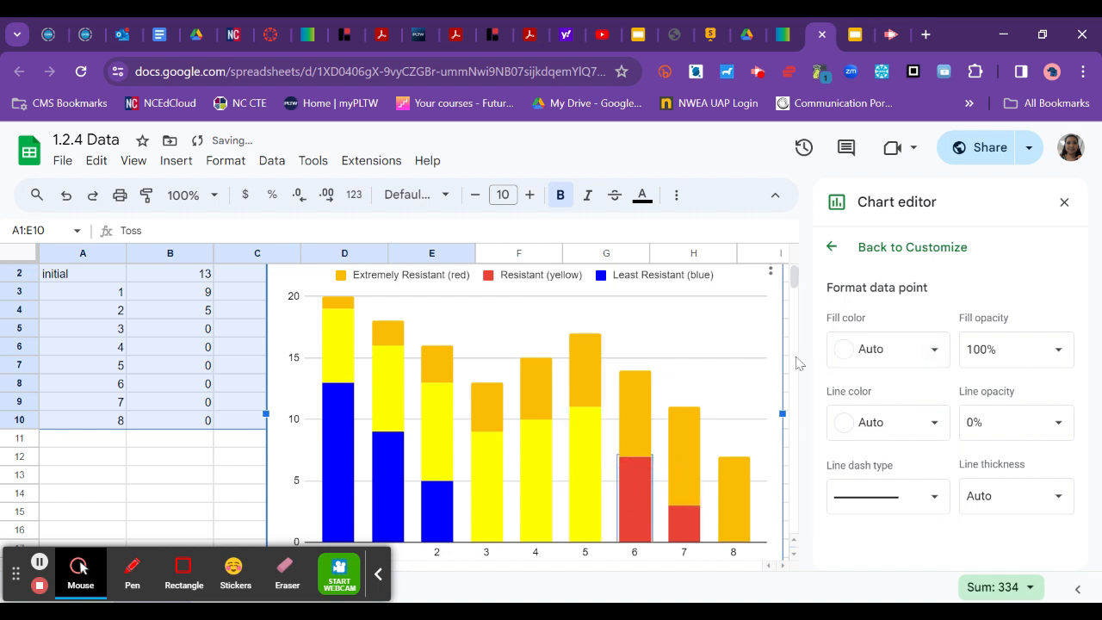
pyautogui.click(871, 349)
pyautogui.click(904, 437)
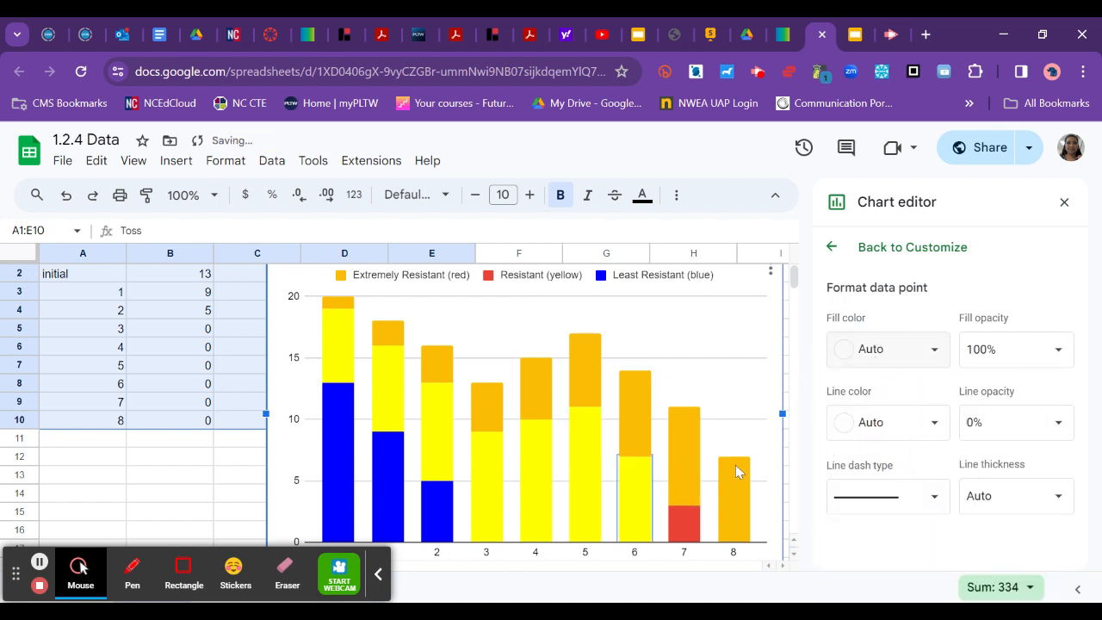
pyautogui.click(685, 521)
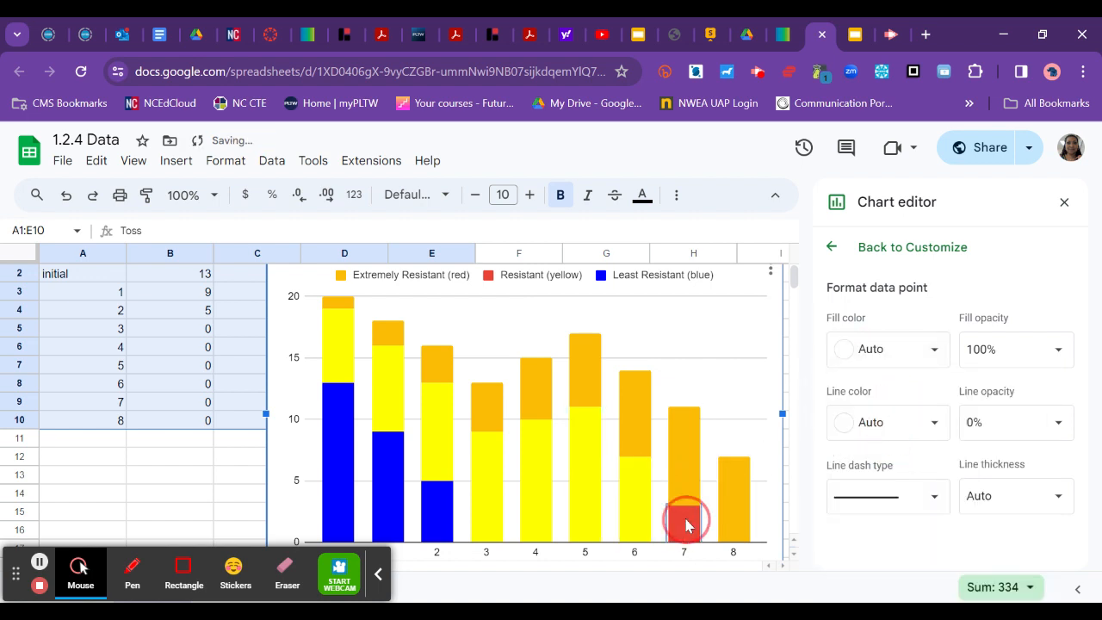
pyautogui.click(868, 350)
pyautogui.click(904, 438)
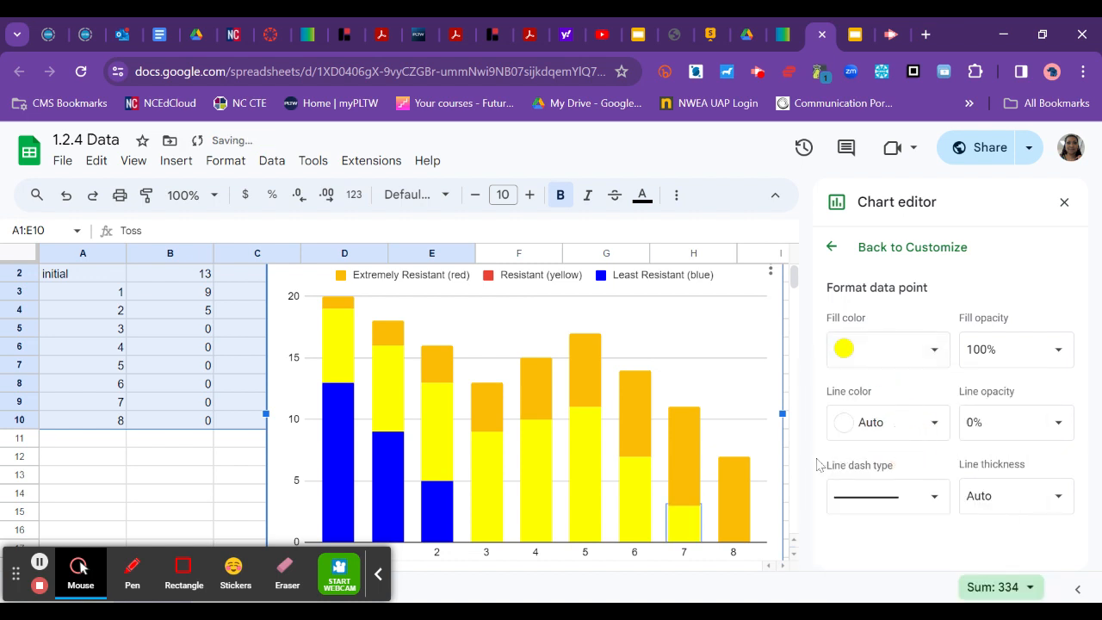
# Fill the Extremely Resistant (red) segments of the toss 8 and toss 7 columns with red.
pyautogui.scroll(-1, 721, 429)
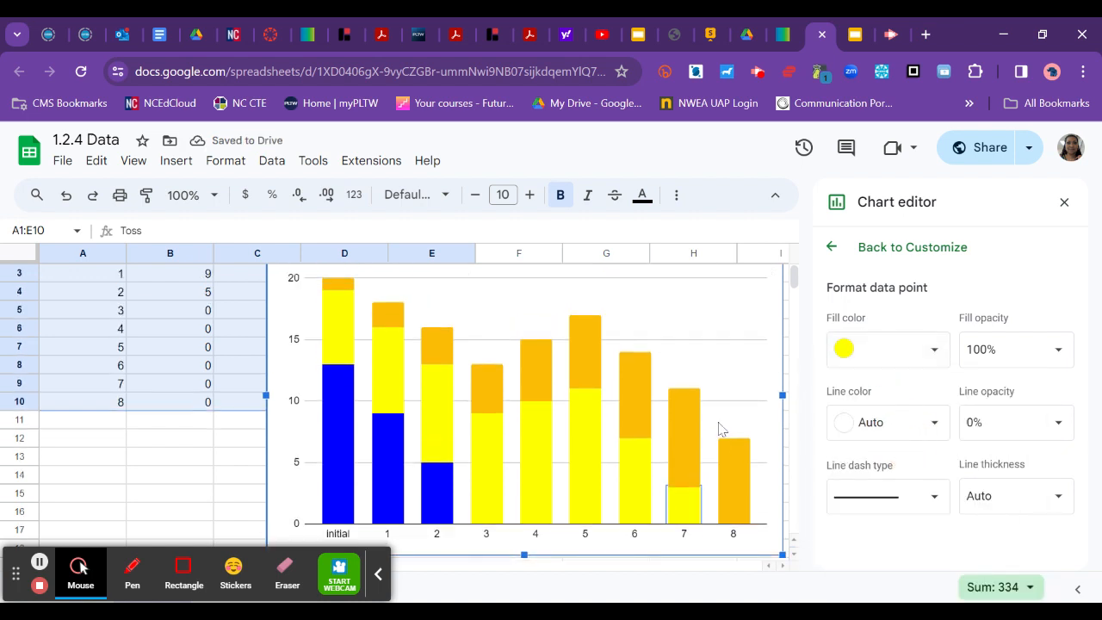
pyautogui.click(736, 466)
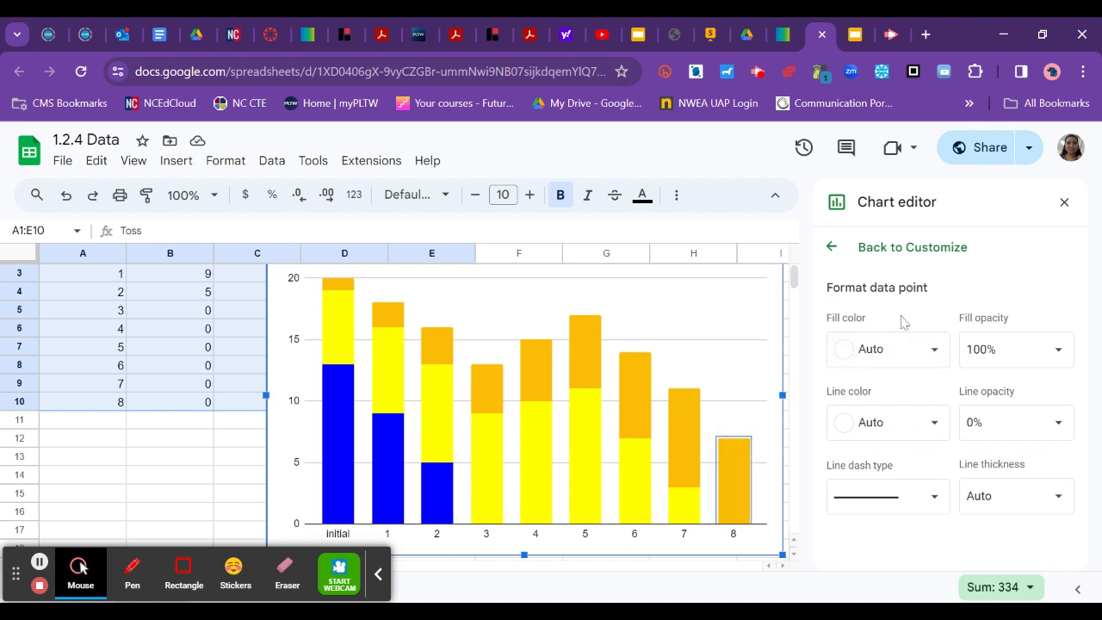
pyautogui.click(914, 361)
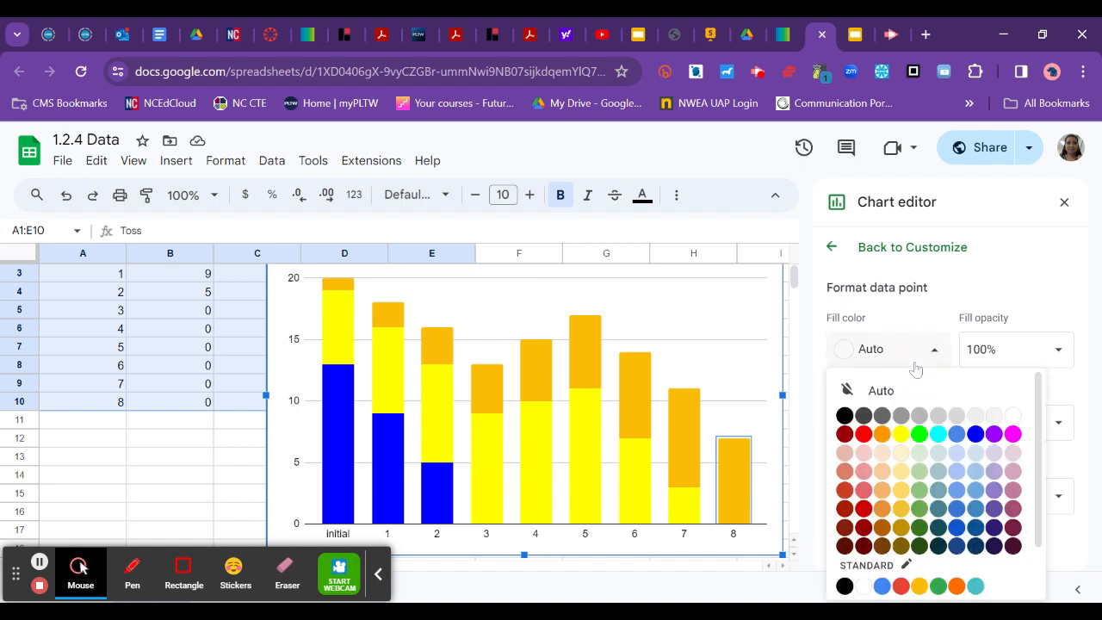
pyautogui.click(864, 437)
pyautogui.click(688, 435)
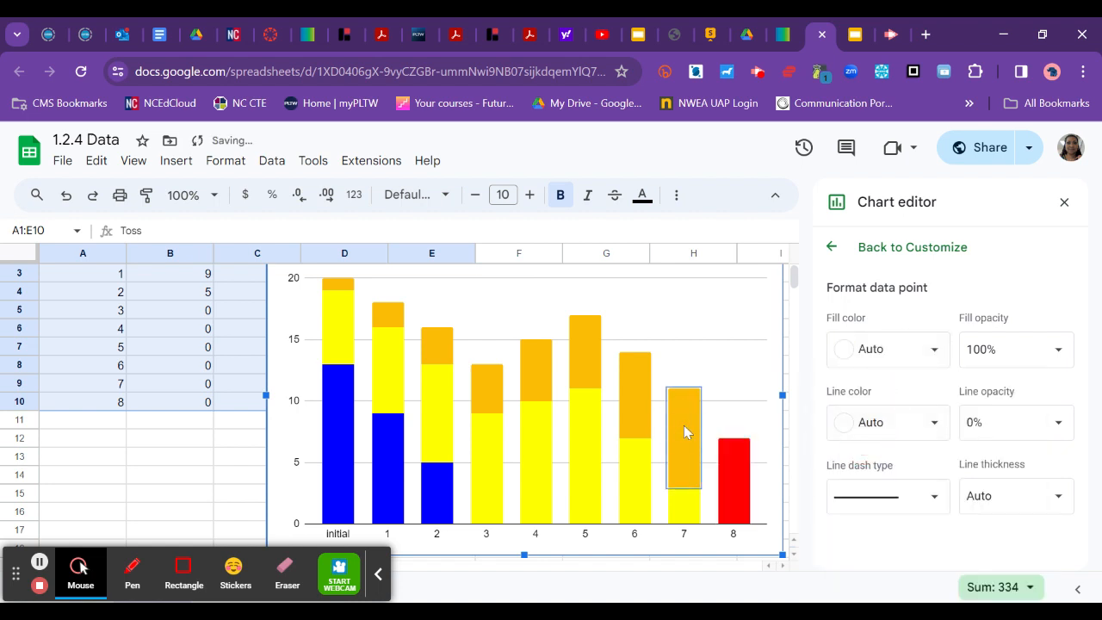
pyautogui.click(931, 353)
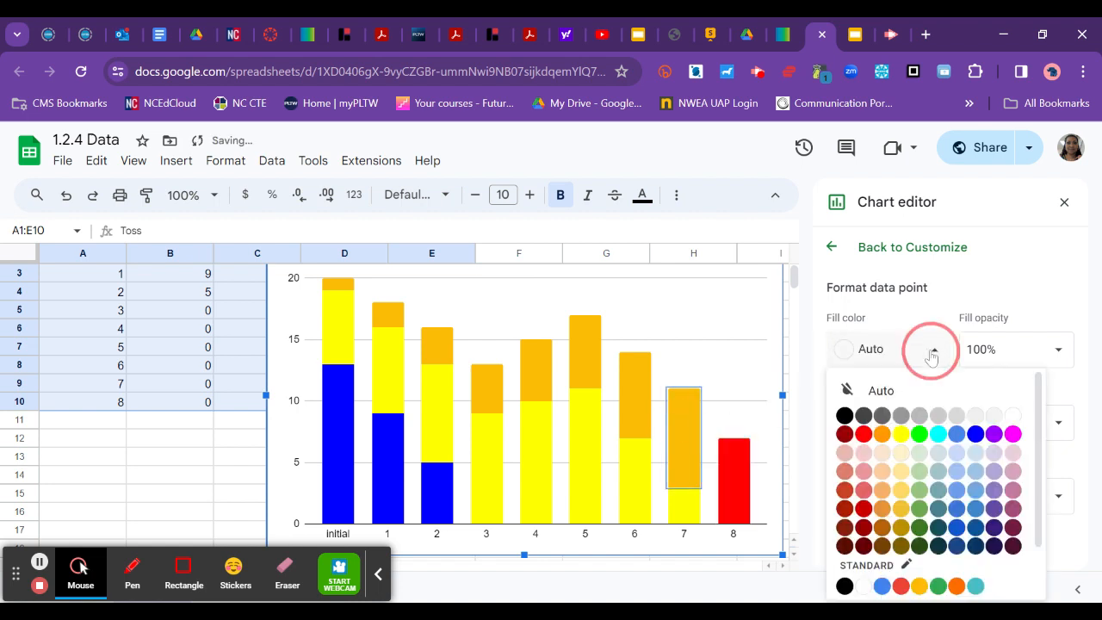
pyautogui.click(863, 434)
# Fill the Extremely Resistant (red) segments of the toss 6 and toss 5 columns with red.
pyautogui.click(628, 383)
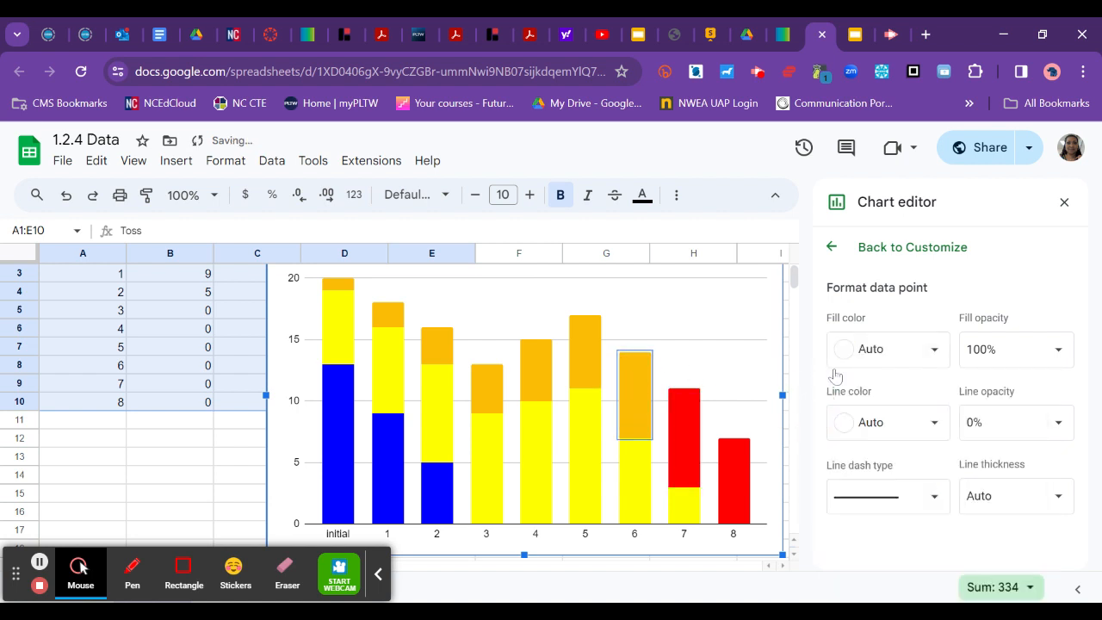
pyautogui.click(903, 353)
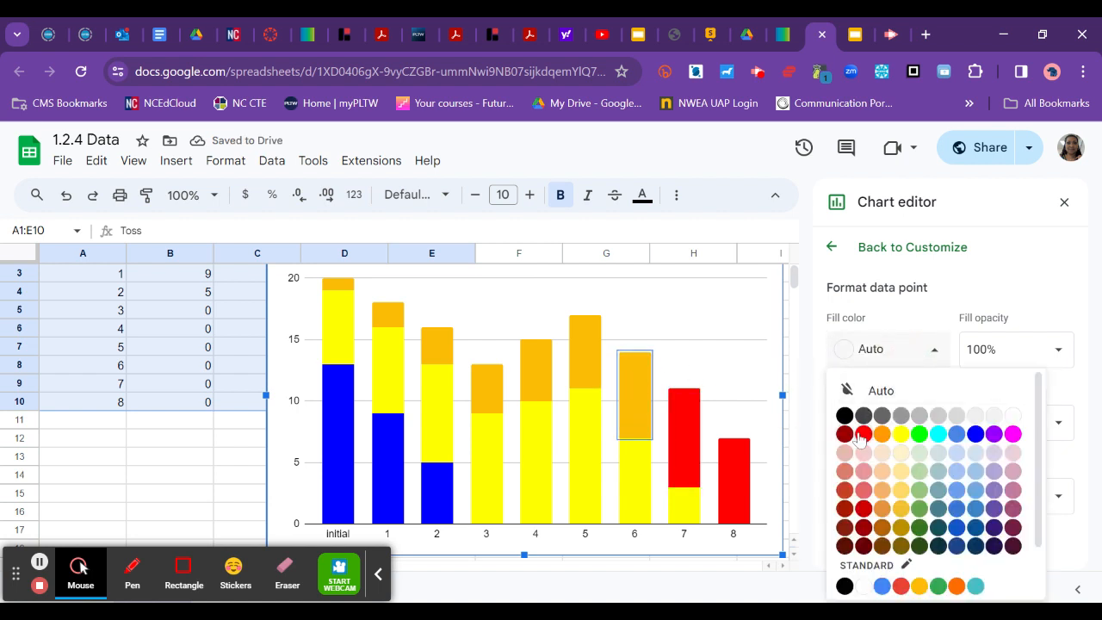
pyautogui.click(864, 434)
pyautogui.click(585, 351)
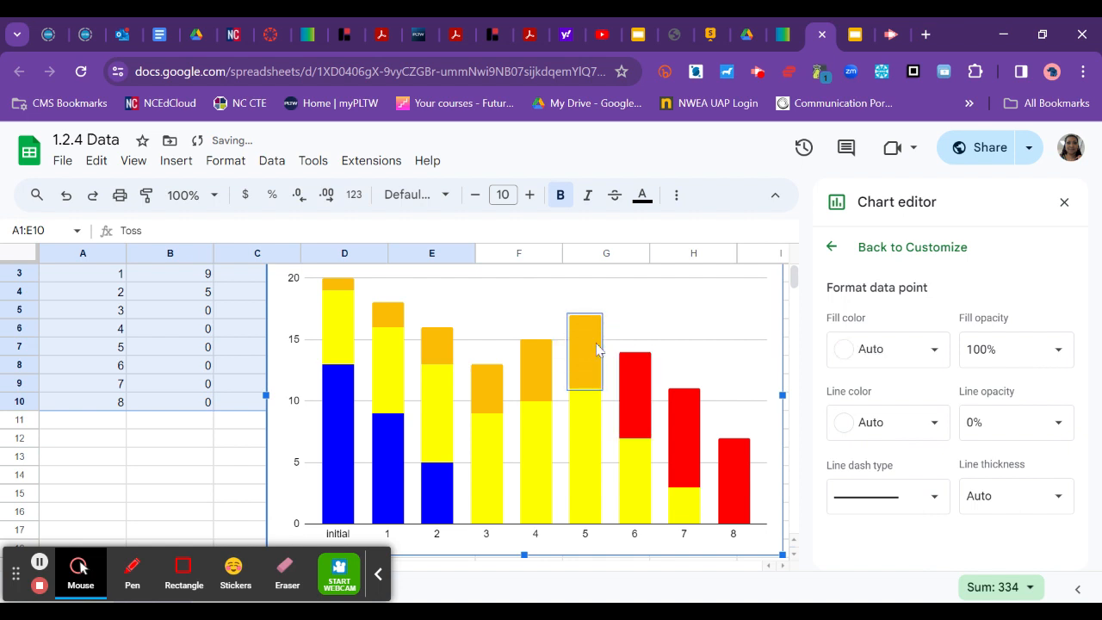
pyautogui.click(874, 357)
pyautogui.click(863, 434)
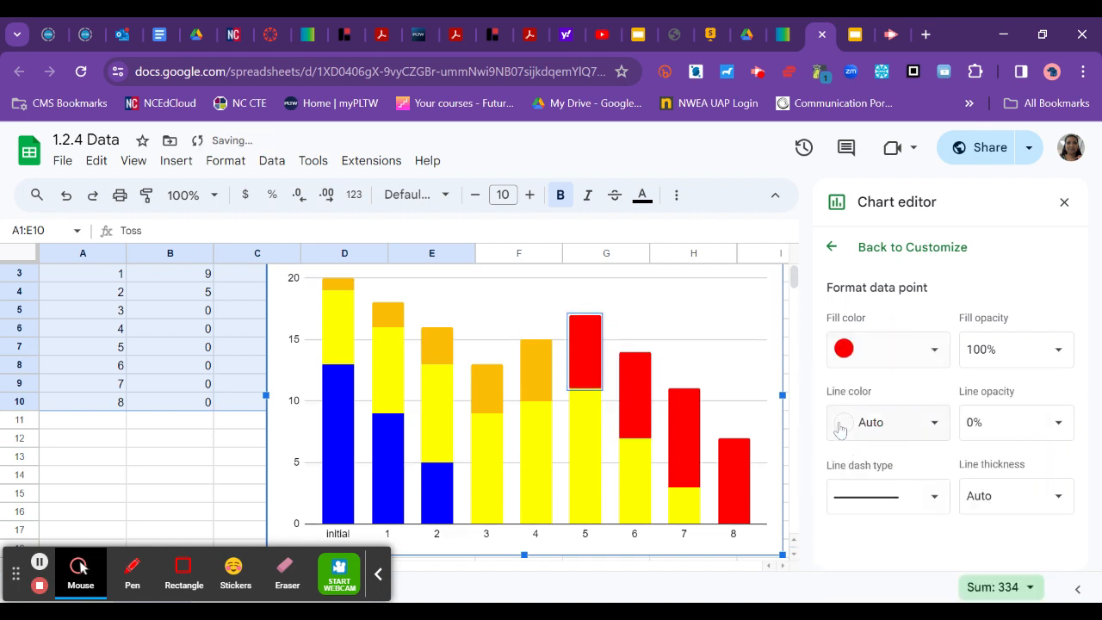
# Fill the Extremely Resistant (red) segments of the toss 4 and toss 3 columns with red.
pyautogui.click(539, 365)
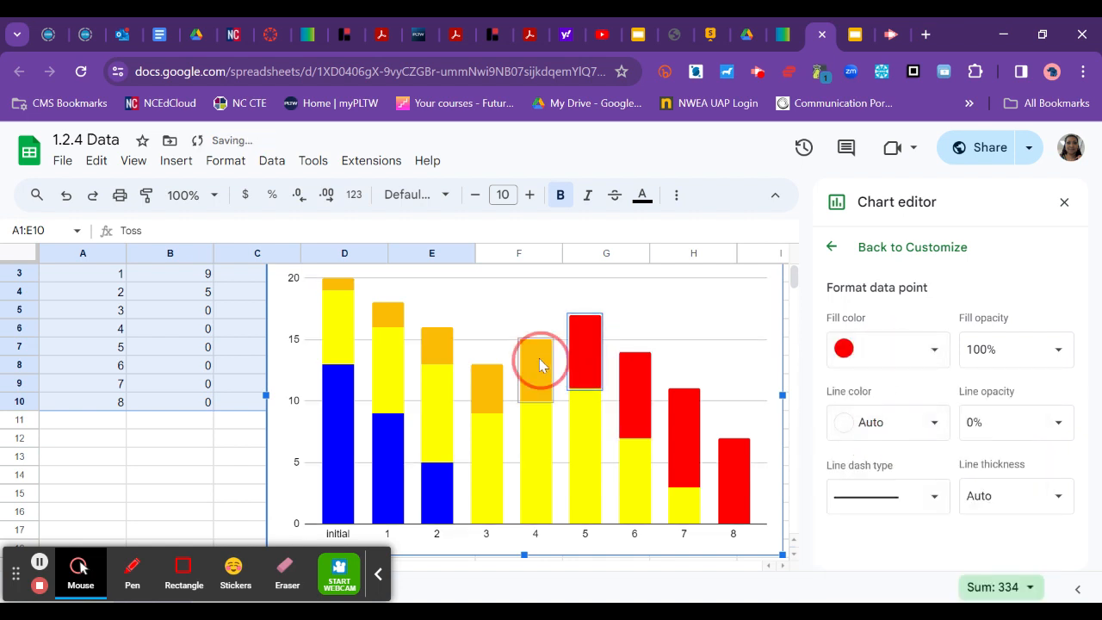
pyautogui.click(890, 351)
pyautogui.click(863, 434)
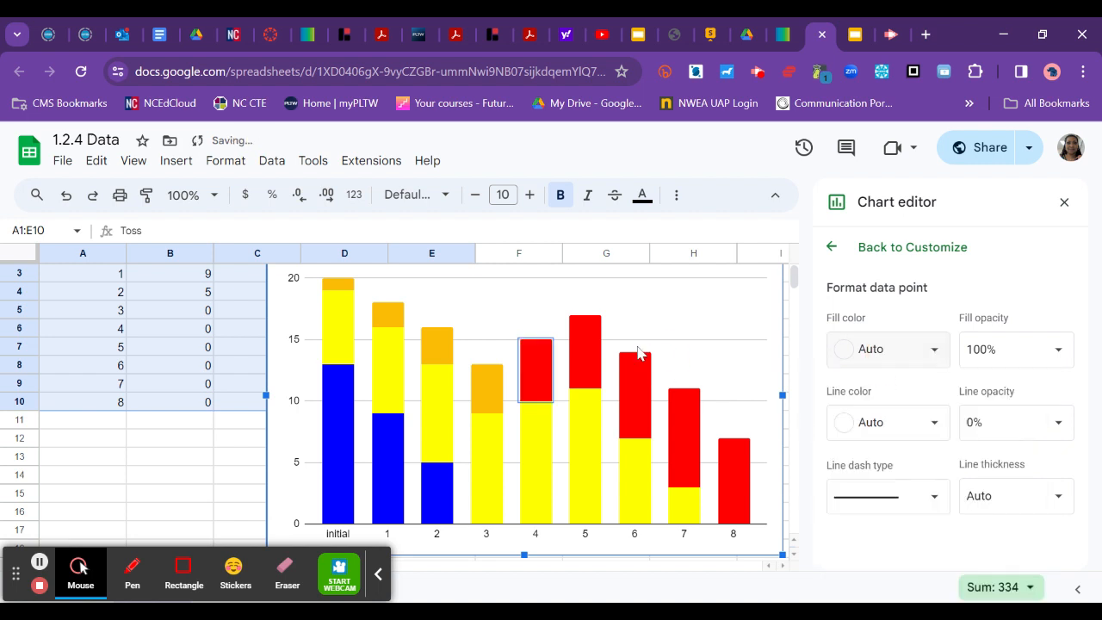
pyautogui.click(487, 388)
pyautogui.click(882, 354)
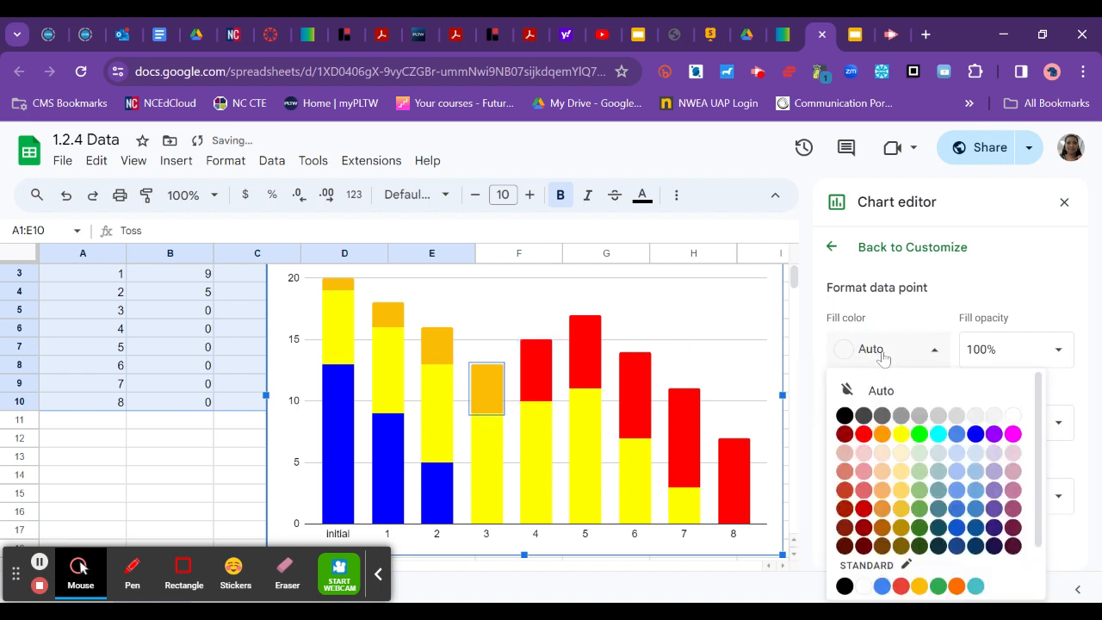
pyautogui.click(863, 435)
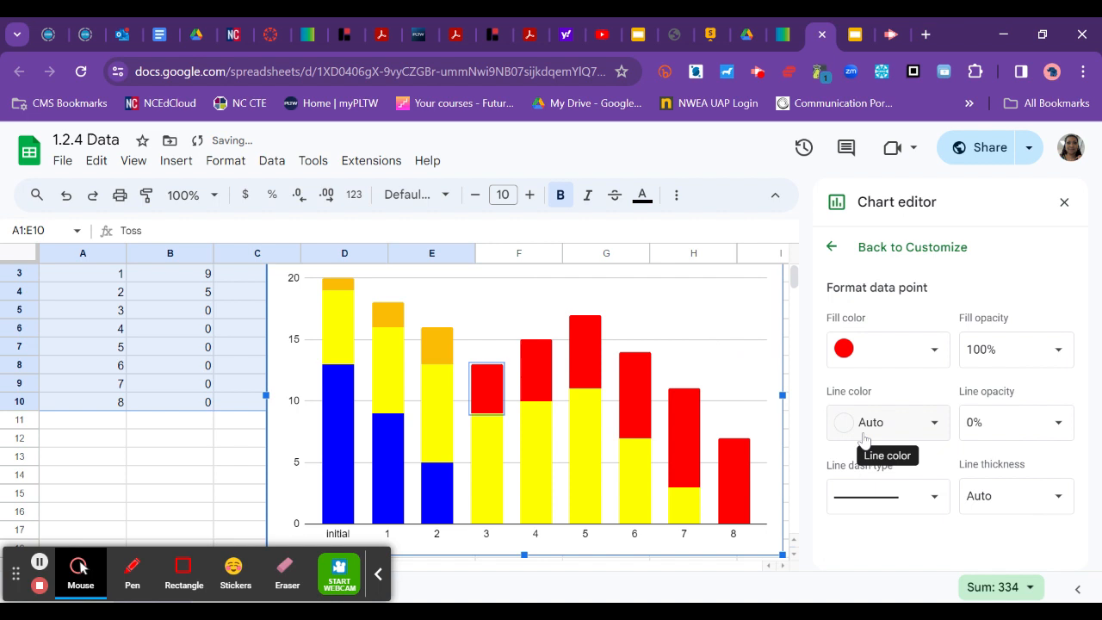
# Fill the Extremely Resistant (red) segments of the toss 2 and toss 1 columns with red.
pyautogui.click(435, 349)
pyautogui.click(850, 363)
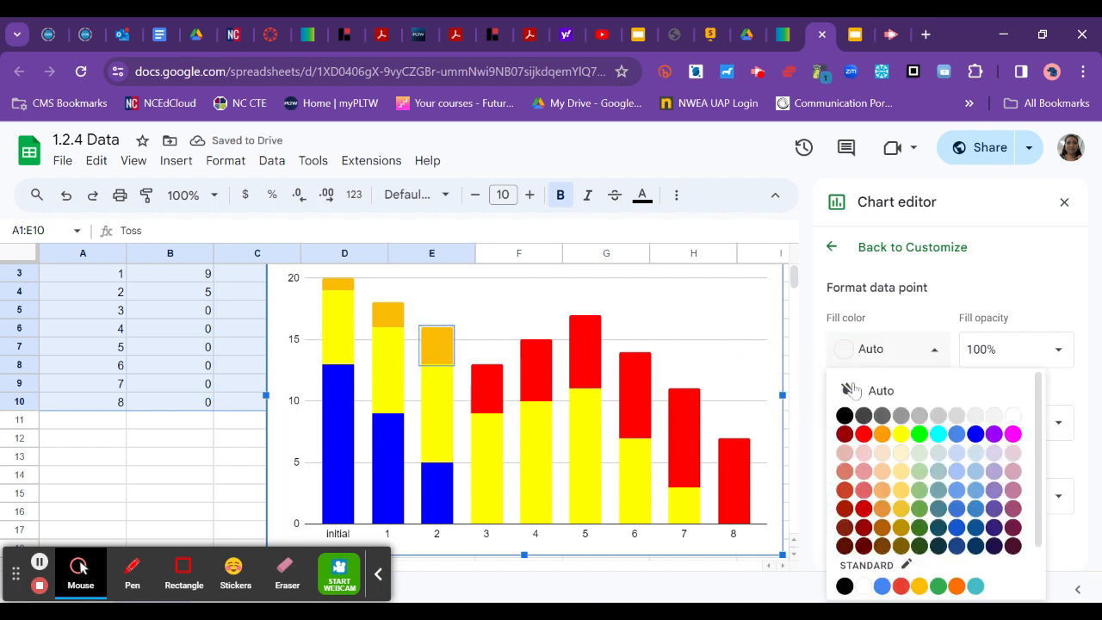
pyautogui.click(866, 435)
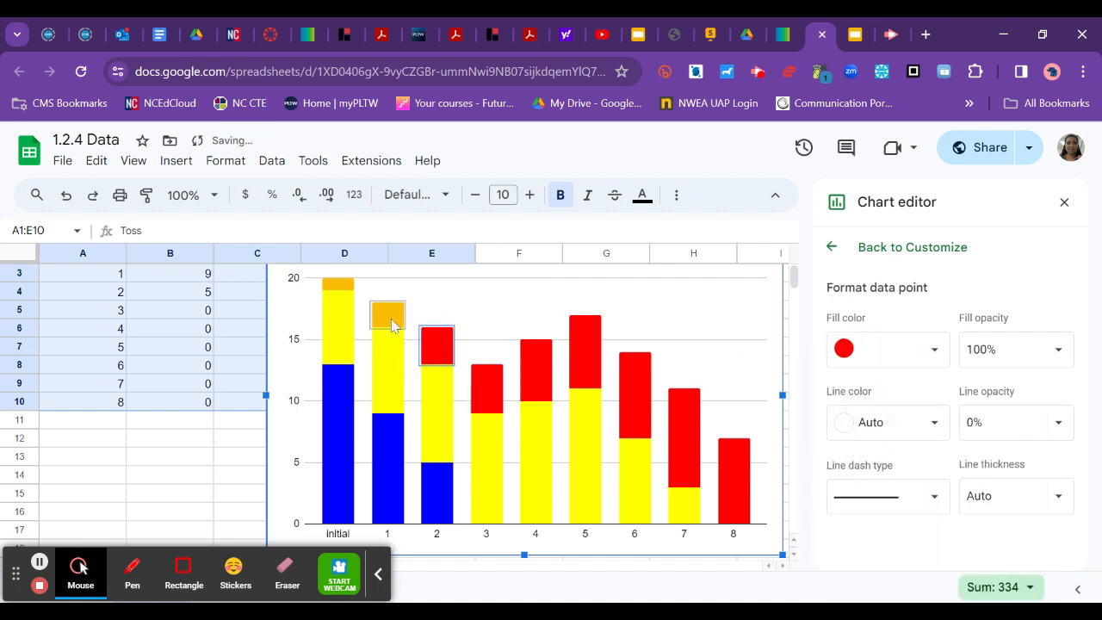
pyautogui.click(387, 314)
pyautogui.click(927, 349)
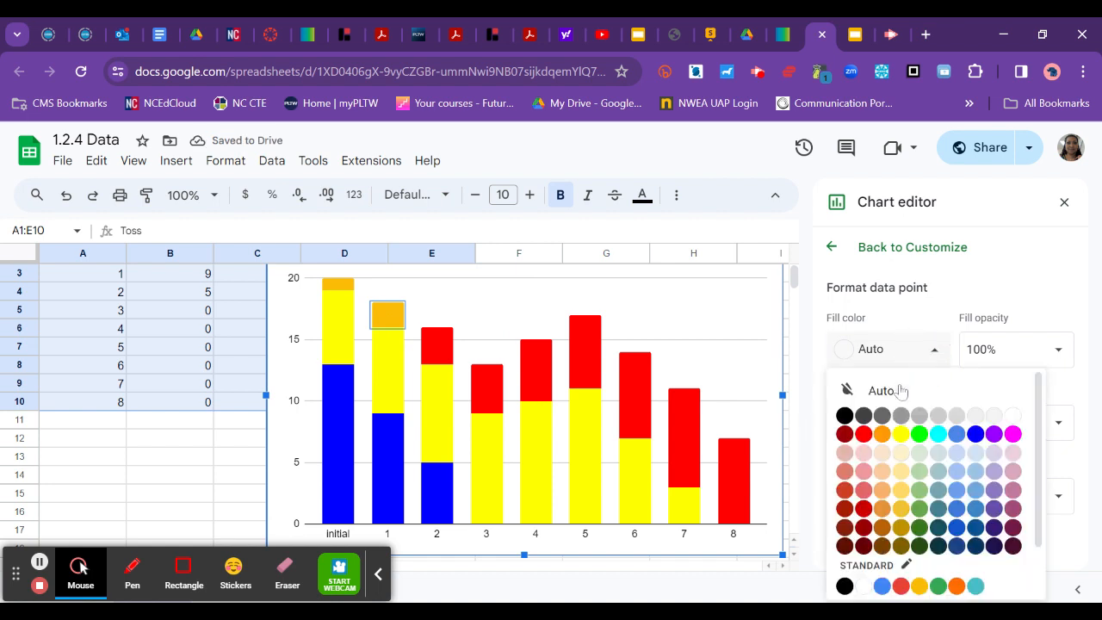
pyautogui.click(865, 435)
# Fill the Extremely Resistant (red) segment of the initial column with red and deselect the chart.
pyautogui.click(345, 298)
pyautogui.click(338, 284)
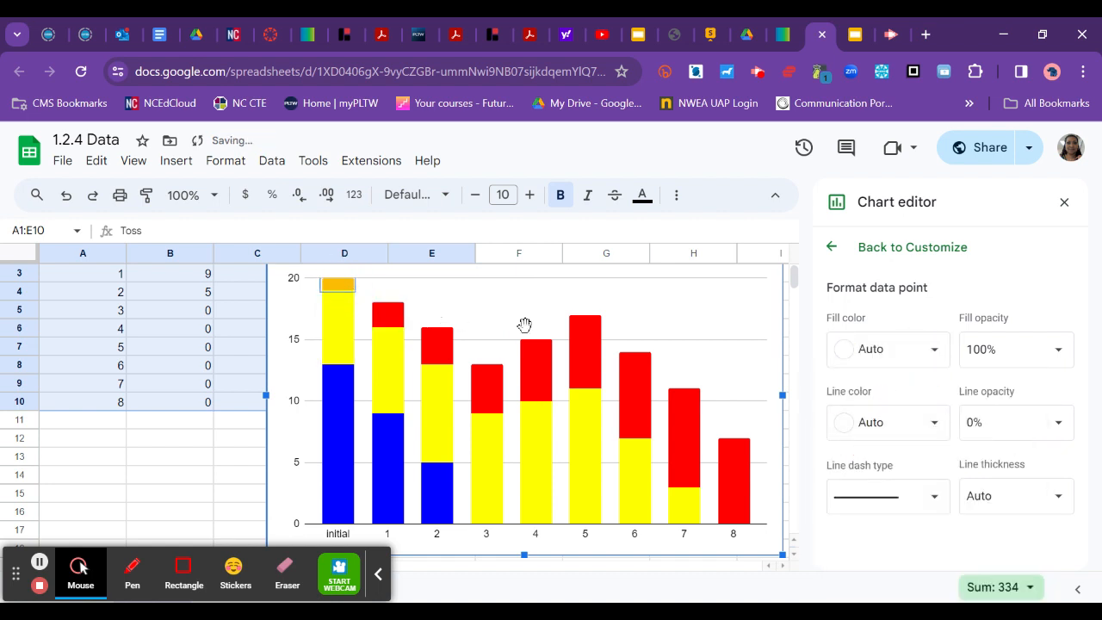
pyautogui.click(927, 348)
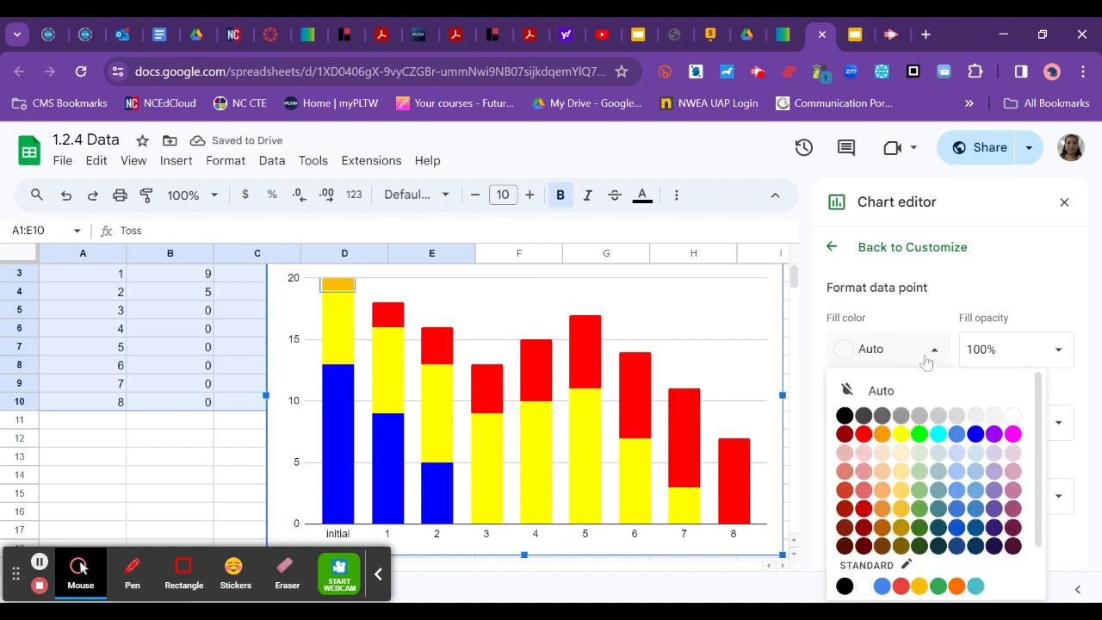
pyautogui.click(865, 435)
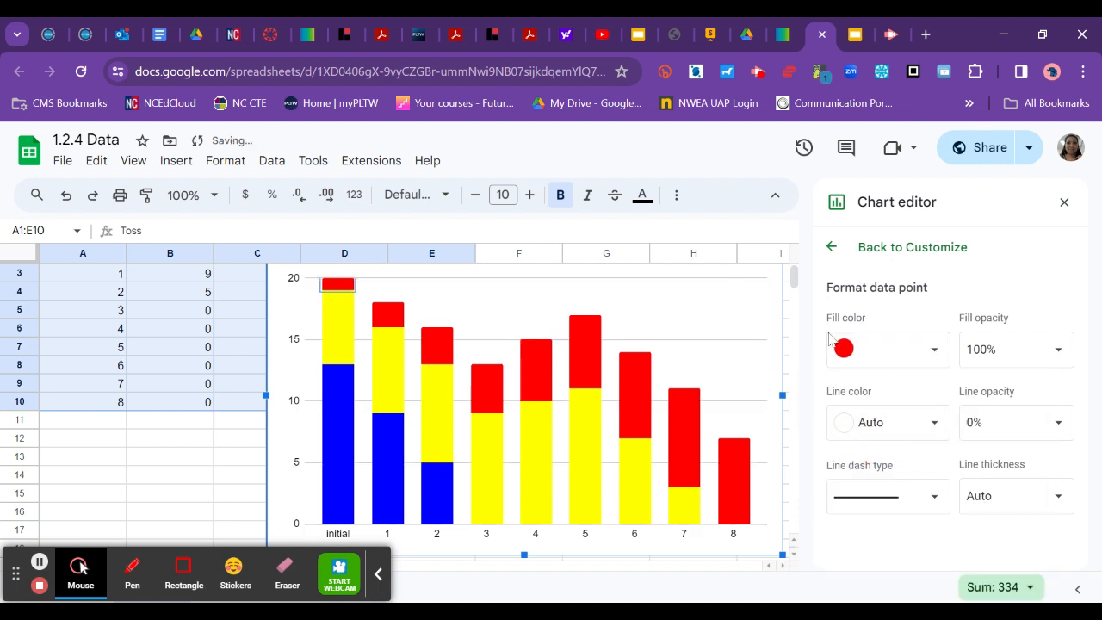
pyautogui.click(196, 476)
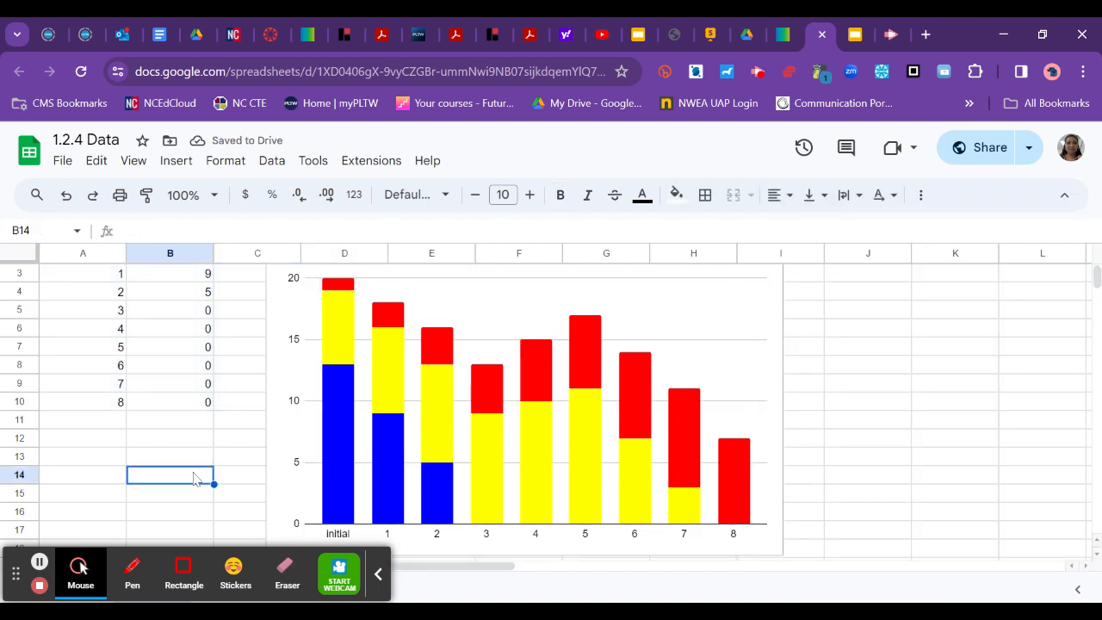
# Reopen the stacked column chart's customization settings.
pyautogui.click(501, 329)
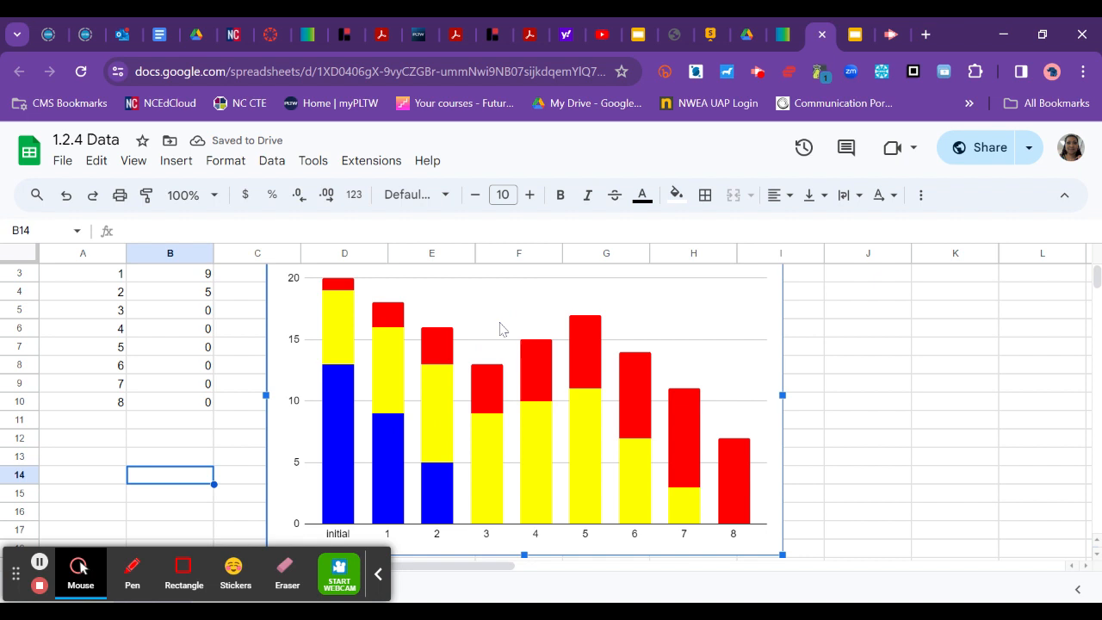
pyautogui.doubleClick(723, 329)
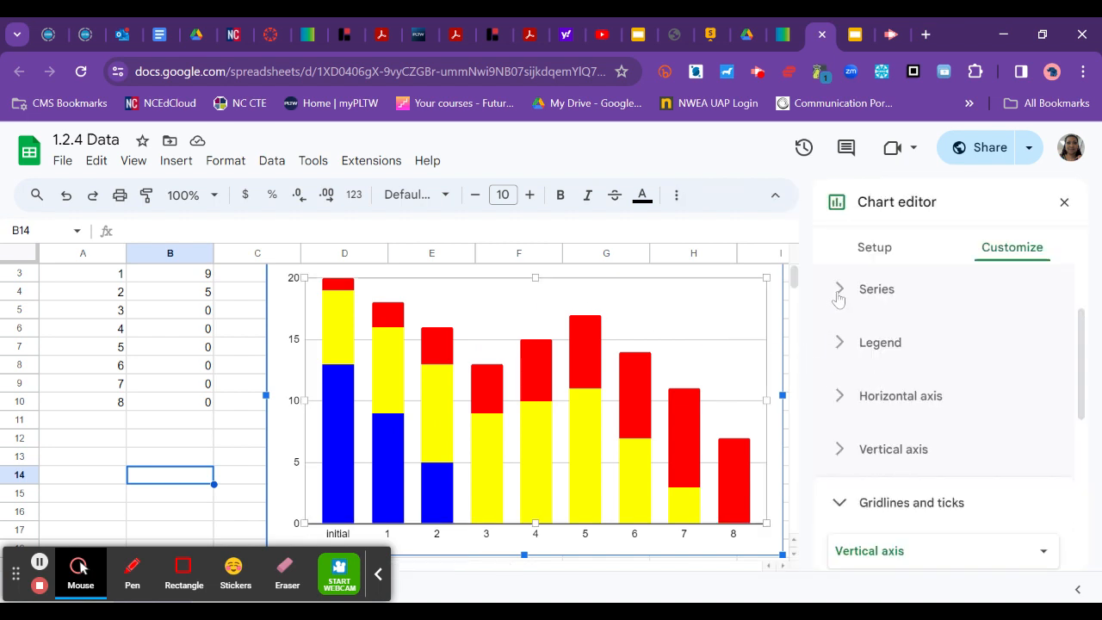
pyautogui.click(728, 523)
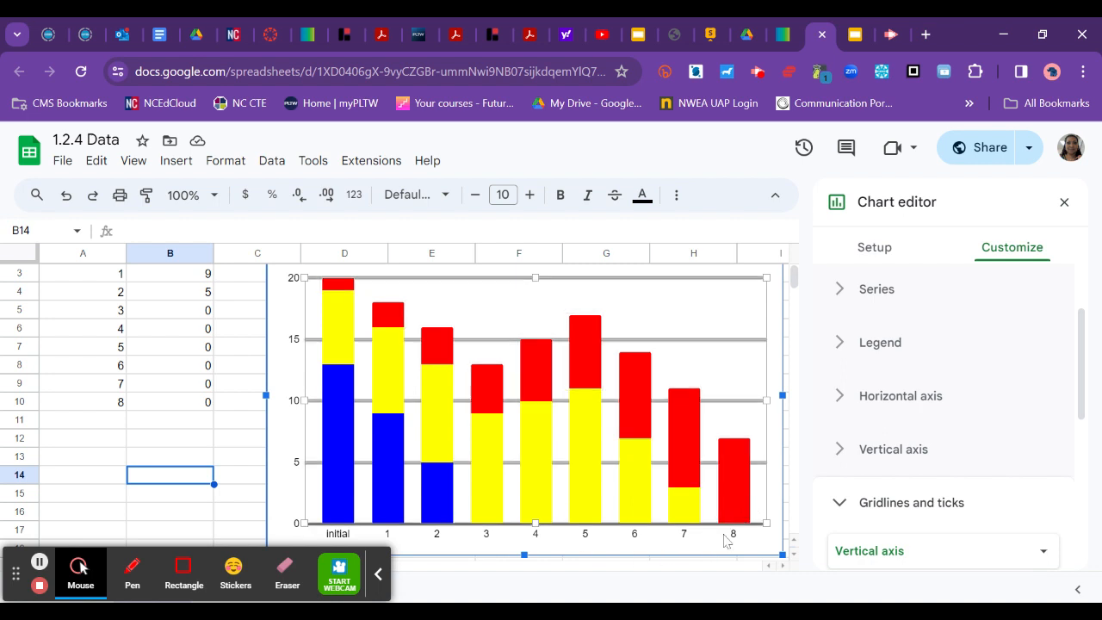
pyautogui.click(729, 540)
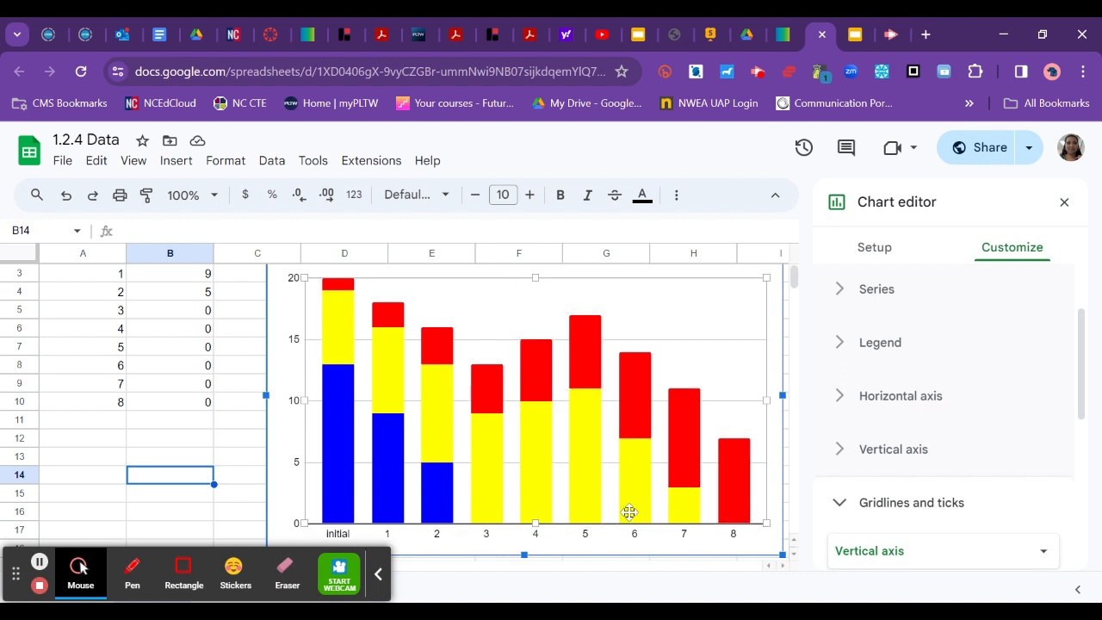
# Look through the chart's horizontal axis settings for label and title options.
pyautogui.click(867, 400)
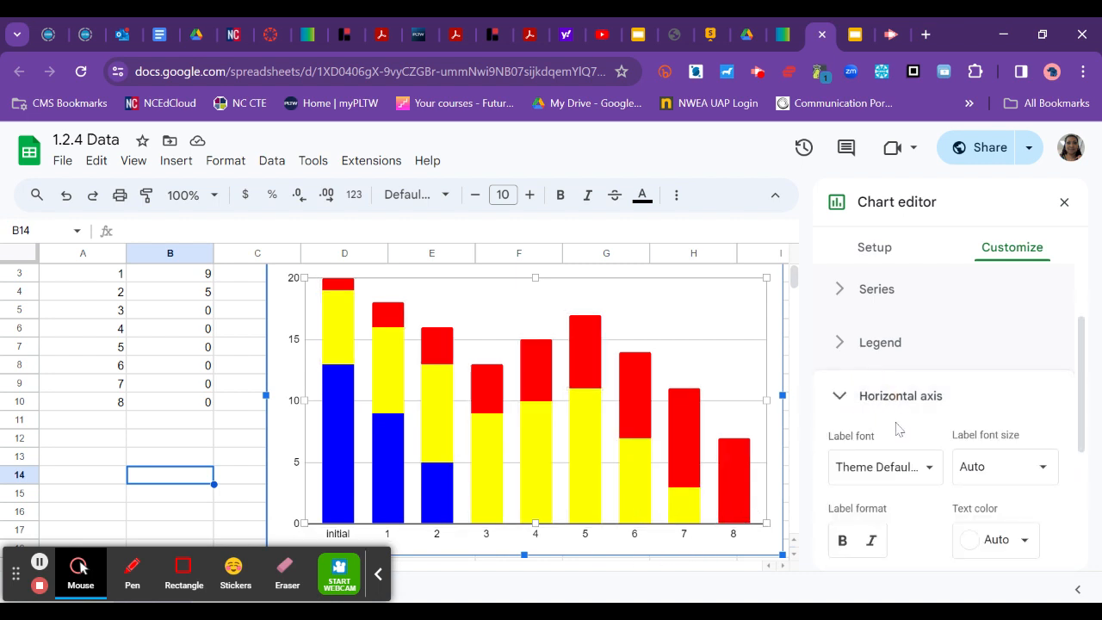
pyautogui.scroll(-2, 895, 429)
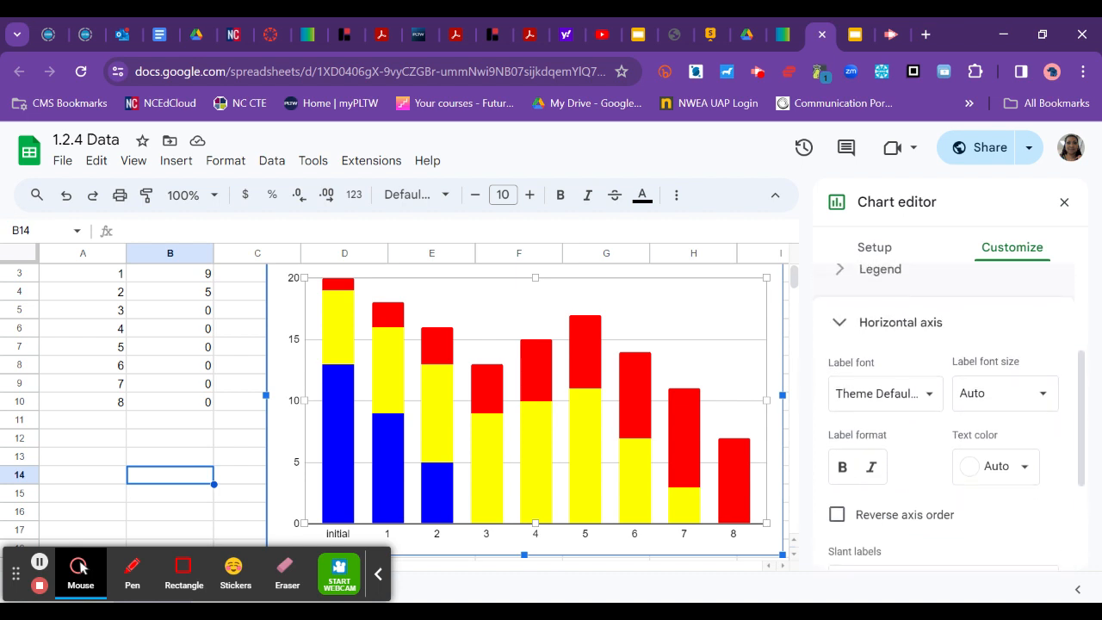
pyautogui.scroll(-2, 947, 413)
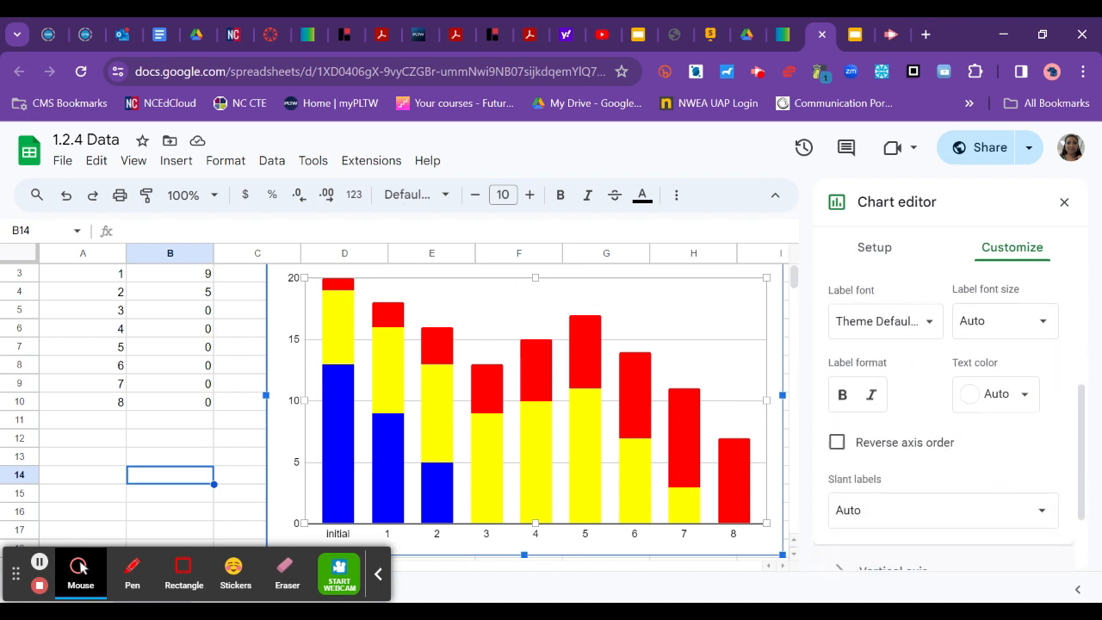
pyautogui.scroll(-2, 947, 413)
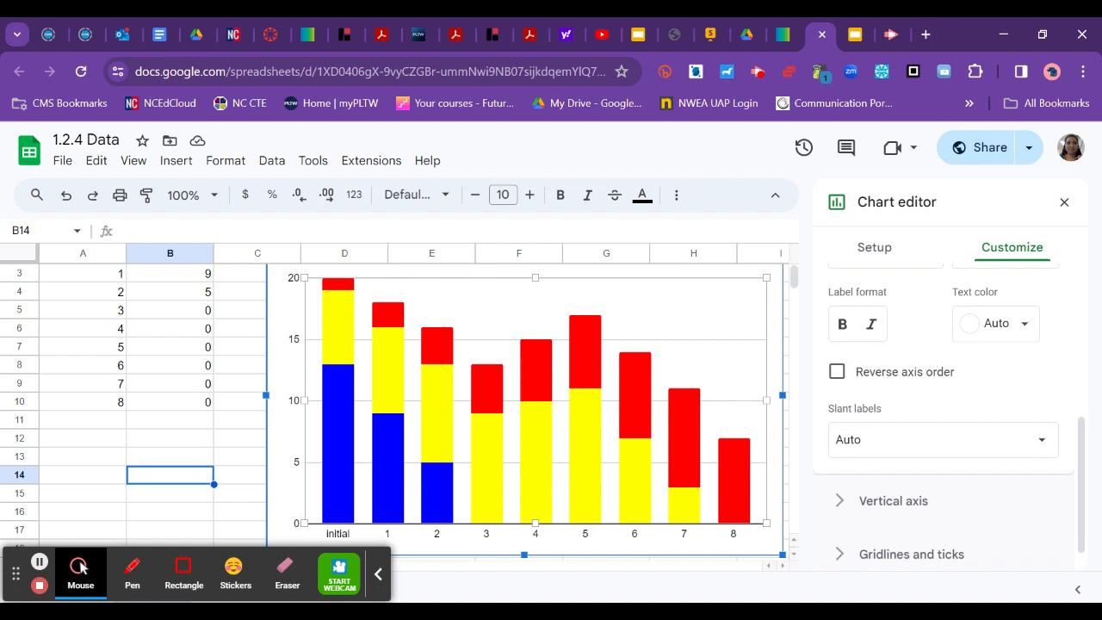
pyautogui.scroll(-1, 938, 454)
pyautogui.scroll(3, 938, 454)
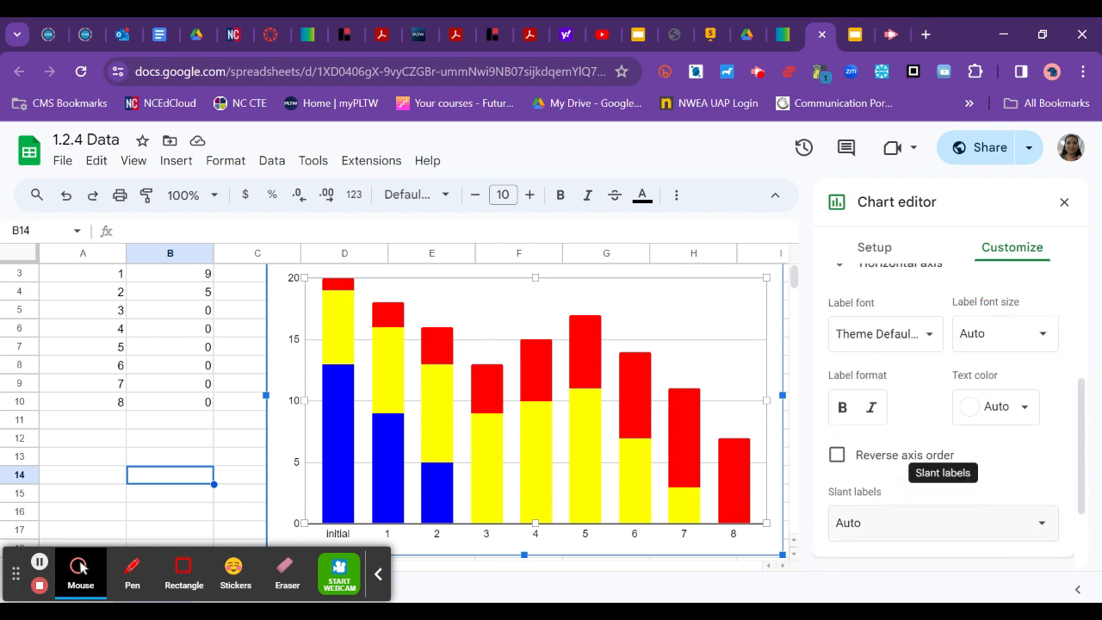
pyautogui.scroll(5, 938, 454)
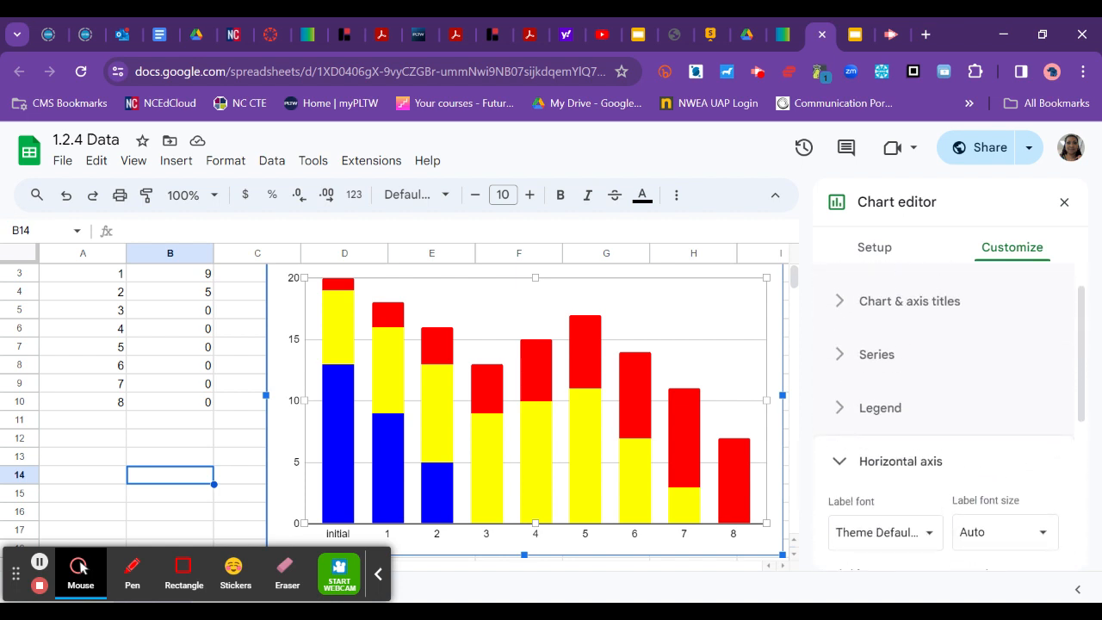
pyautogui.scroll(1, 947, 413)
# Set the chart title to "Activity 1.2.4- Bacterial Count".
pyautogui.click(883, 342)
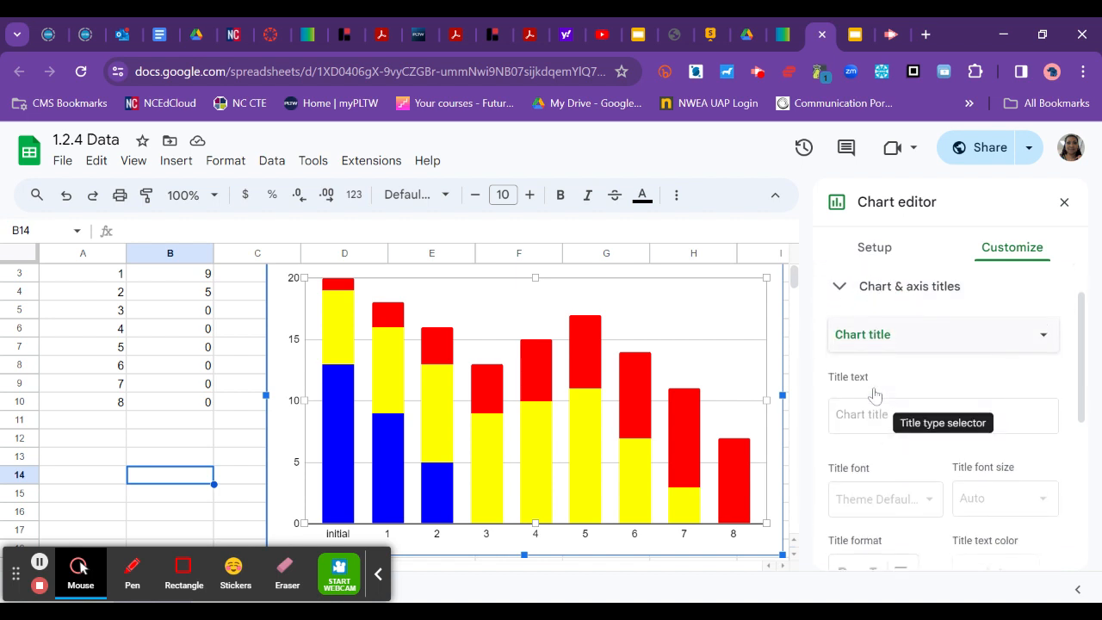
pyautogui.click(943, 402)
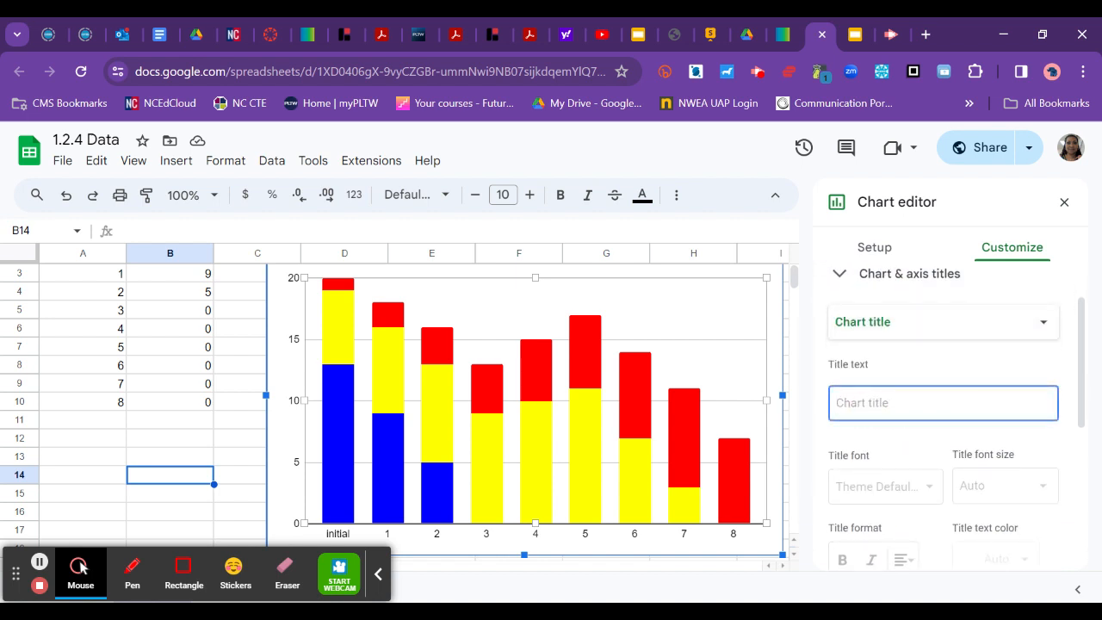
pyautogui.write('Activity 1.2.4-')
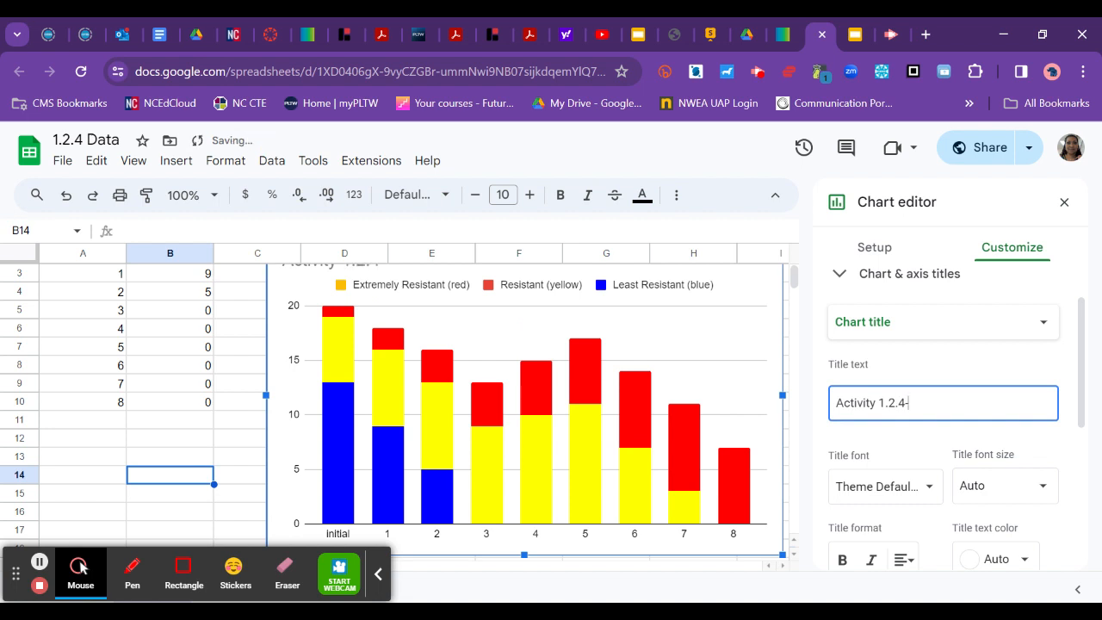
pyautogui.write('cterial ')
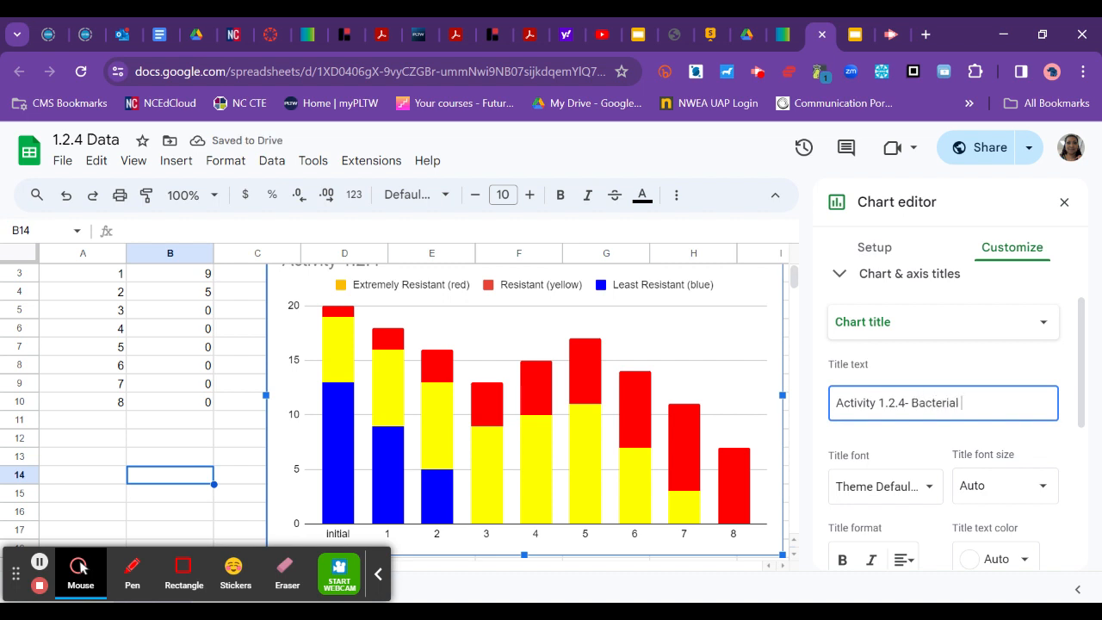
pyautogui.write('Count')
pyautogui.scroll(1, 665, 389)
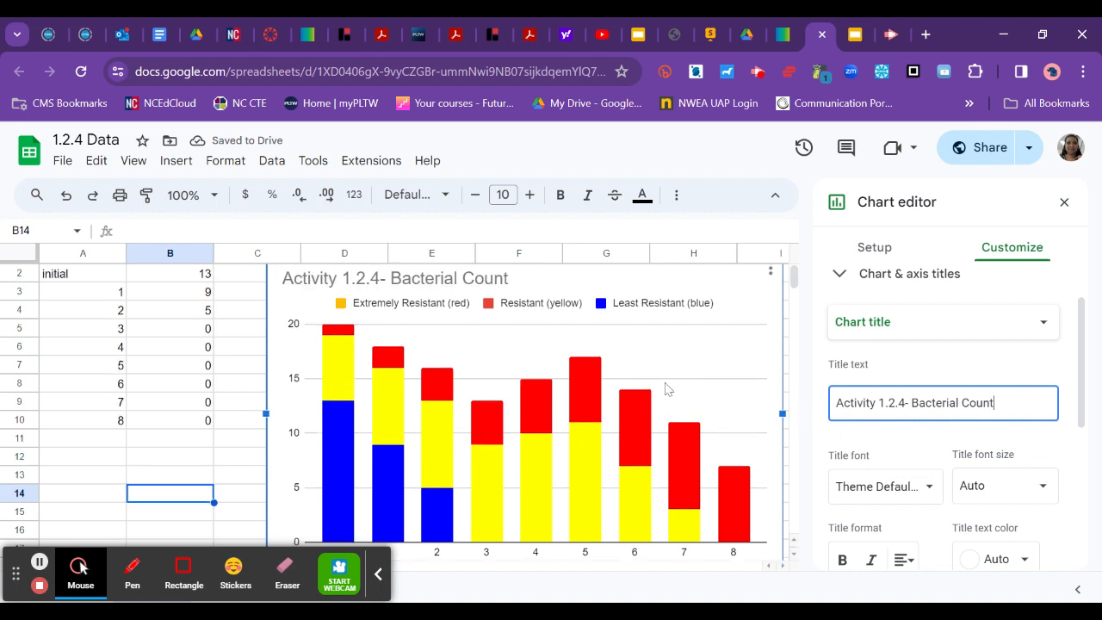
# Center the chart title "Activity 1.2.4- Bacterial Count" and set its text color to black.
pyautogui.scroll(-2, 666, 389)
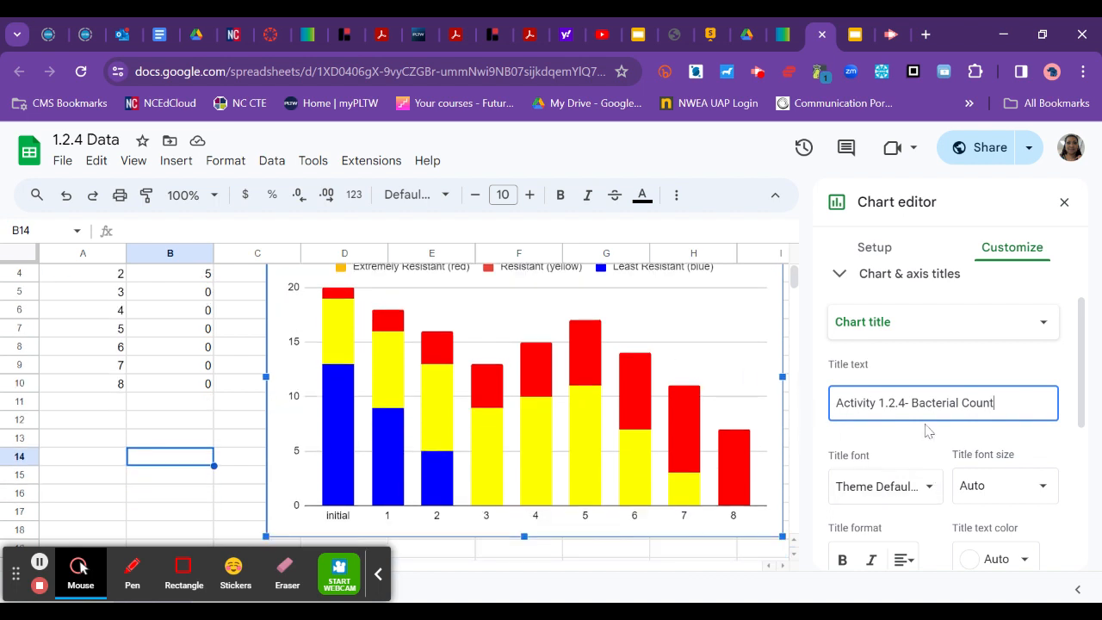
pyautogui.click(911, 562)
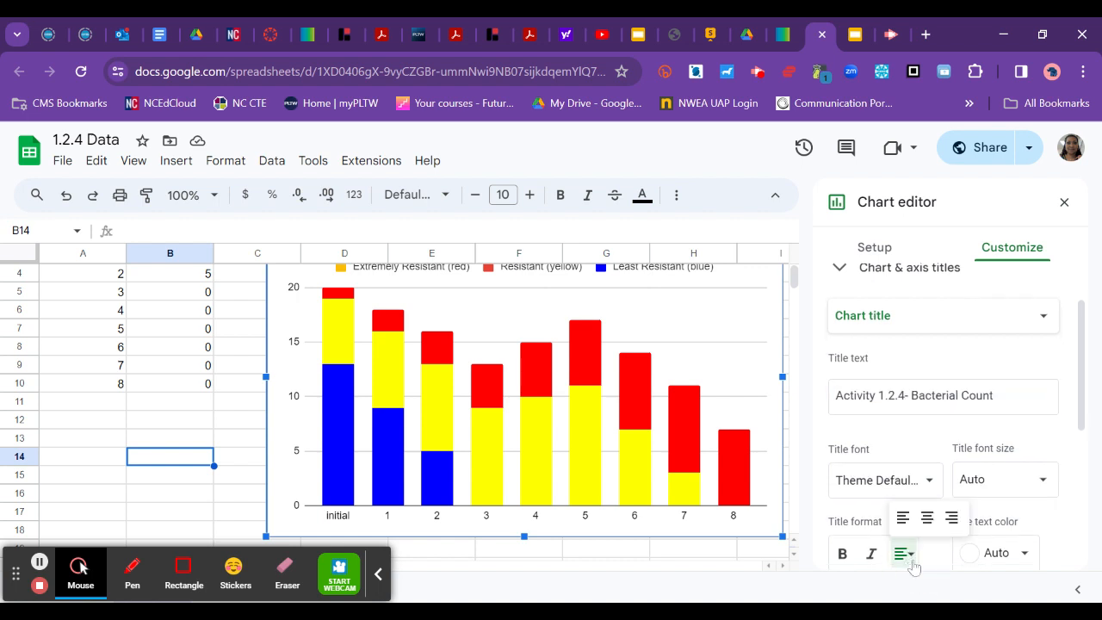
pyautogui.click(926, 519)
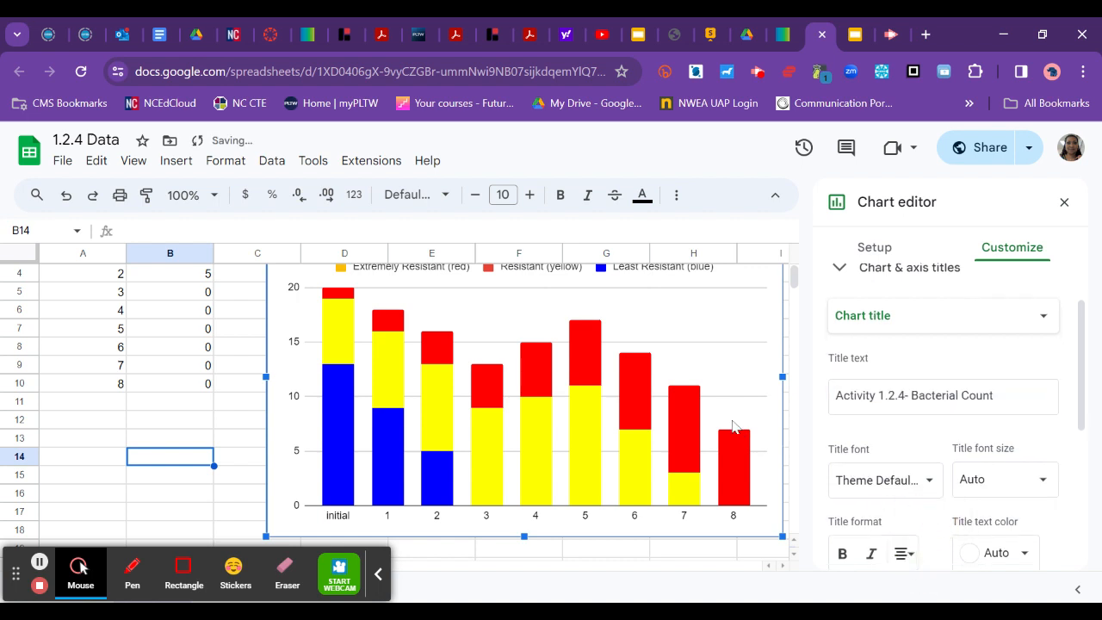
pyautogui.scroll(3, 733, 426)
pyautogui.scroll(-2, 733, 426)
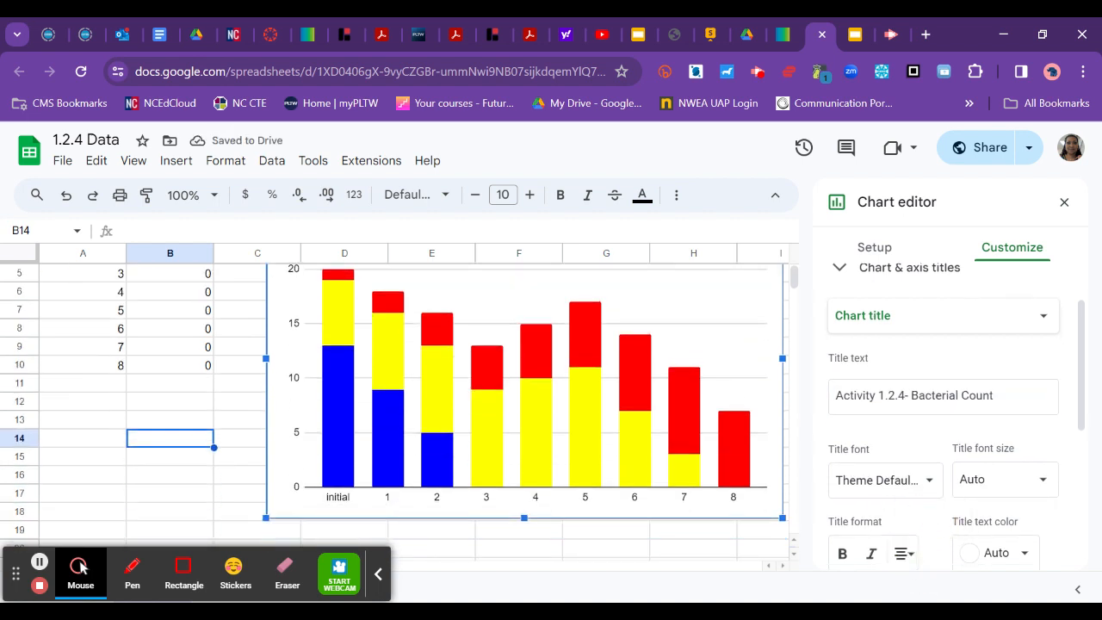
pyautogui.scroll(-3, 903, 424)
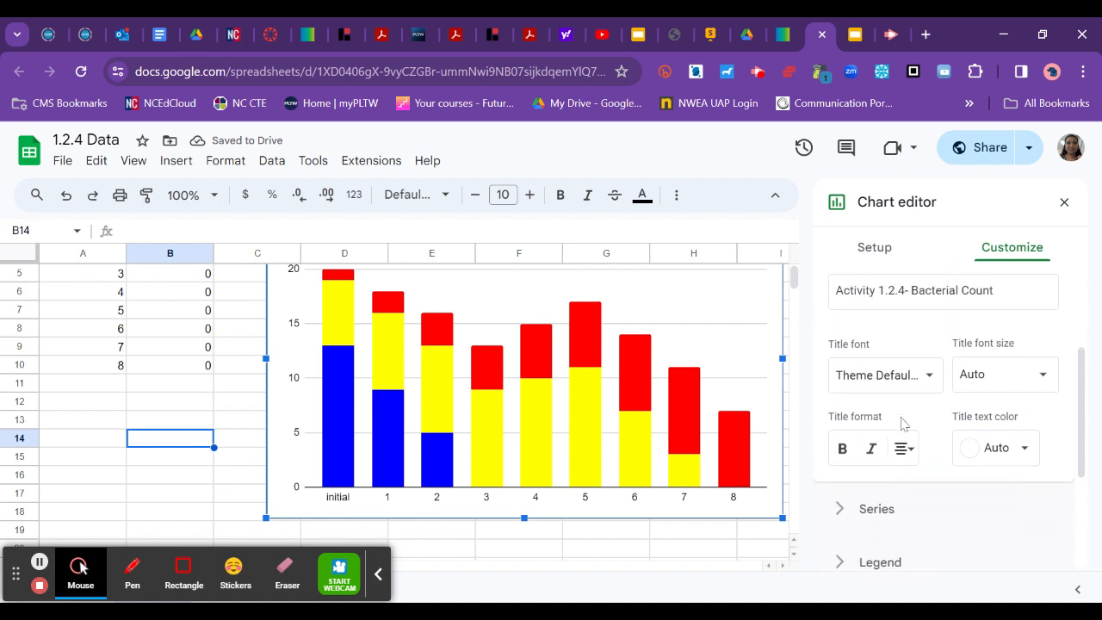
pyautogui.click(1023, 451)
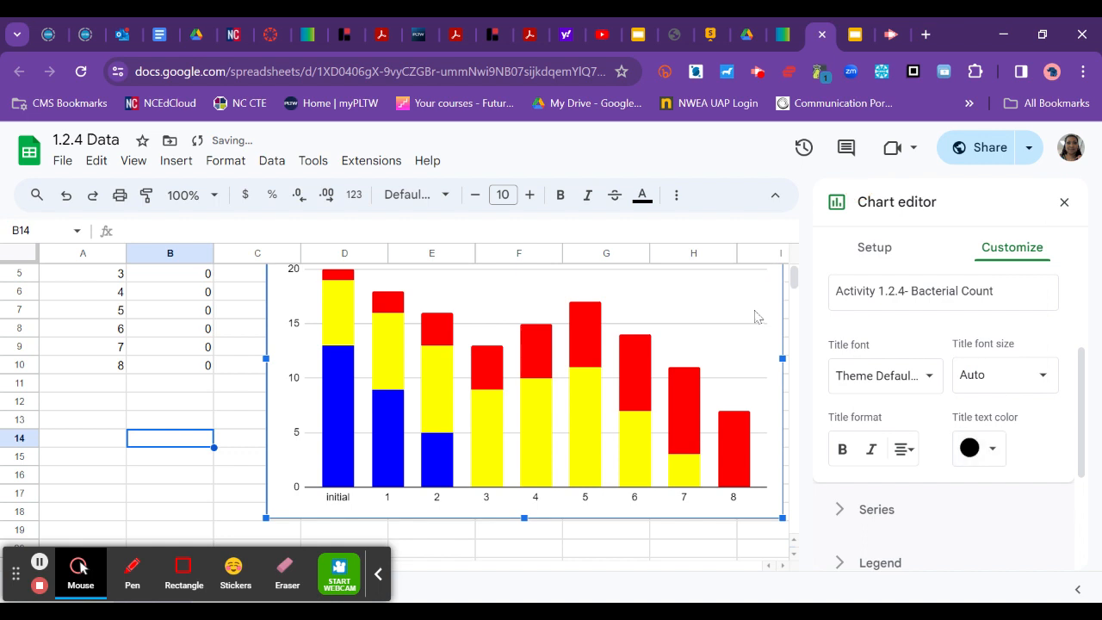
pyautogui.scroll(2, 748, 334)
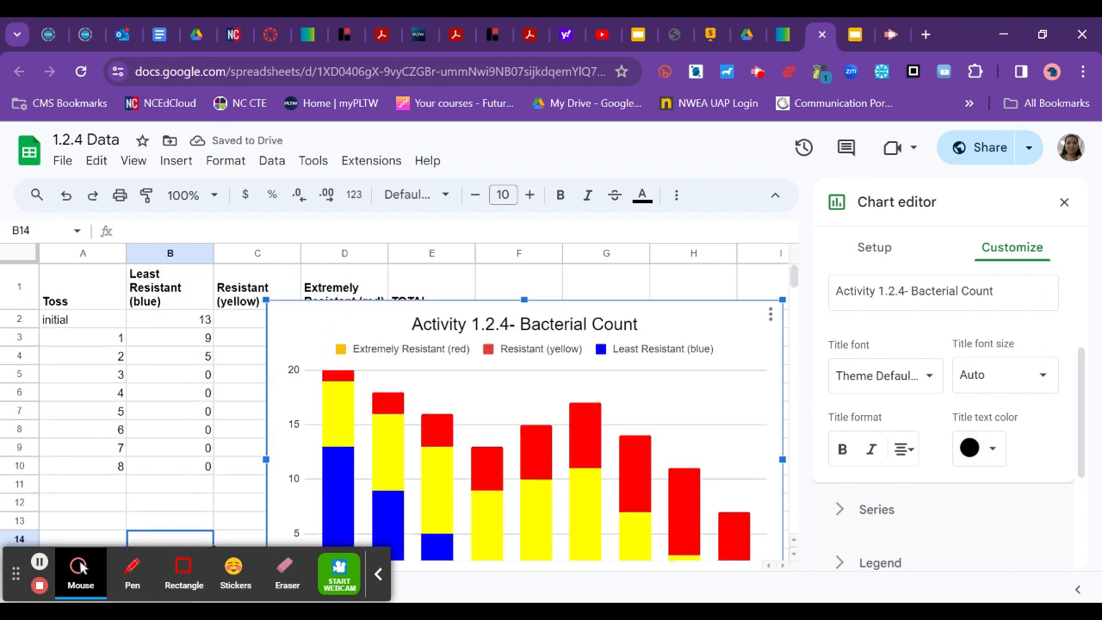
# Look through the chart's legend, title and series settings, including the series axis choices, for a way to label the axes.
pyautogui.click(428, 355)
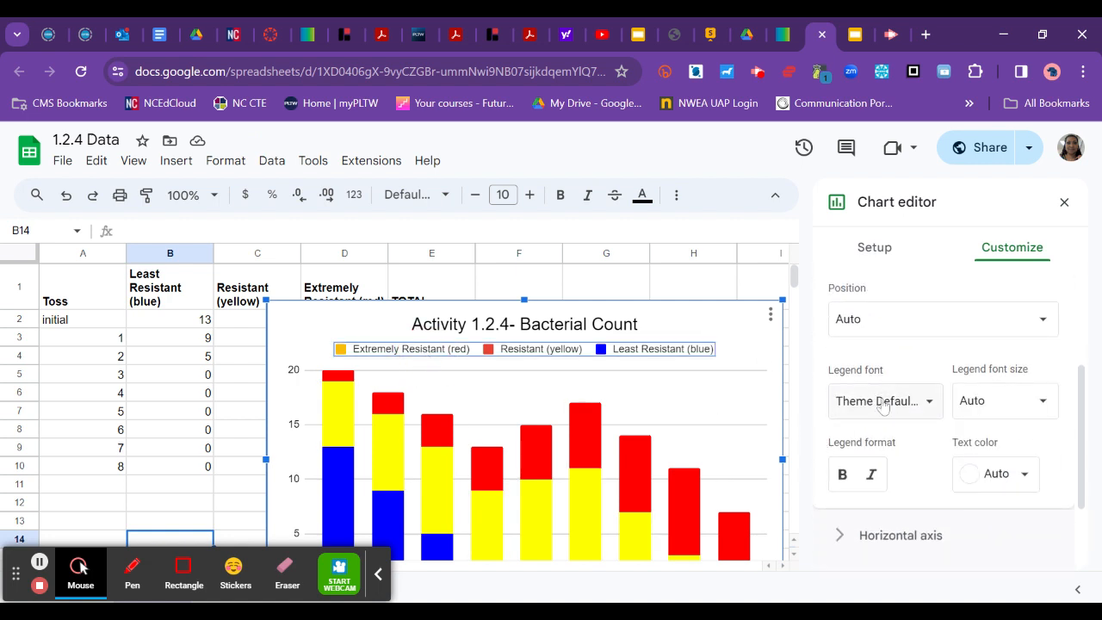
pyautogui.scroll(3, 880, 406)
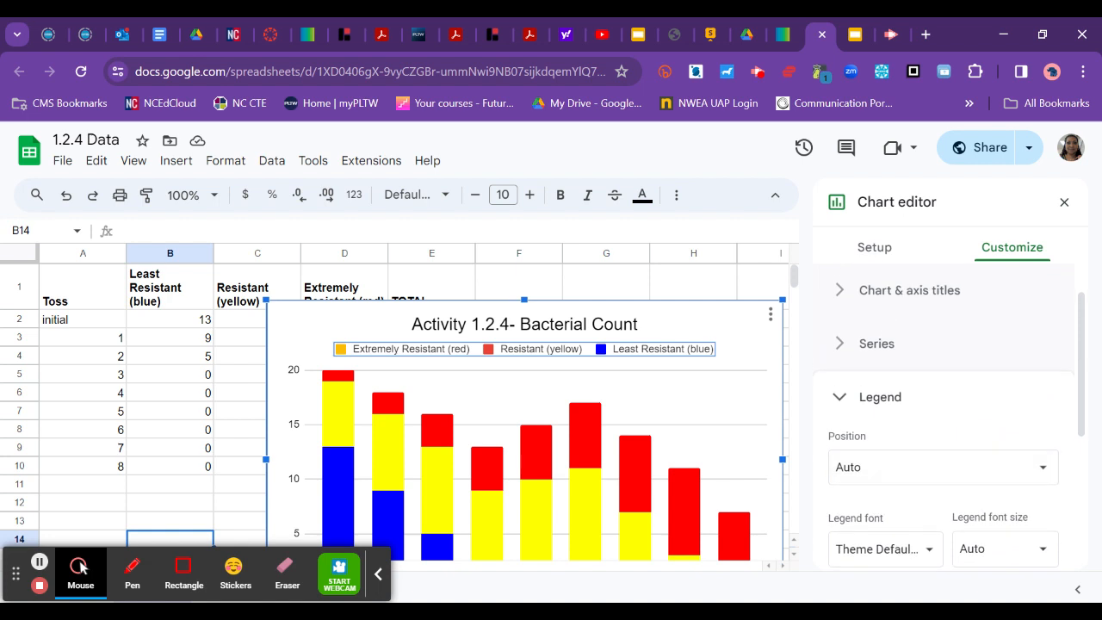
pyautogui.scroll(-1, 866, 353)
pyautogui.scroll(1, 866, 353)
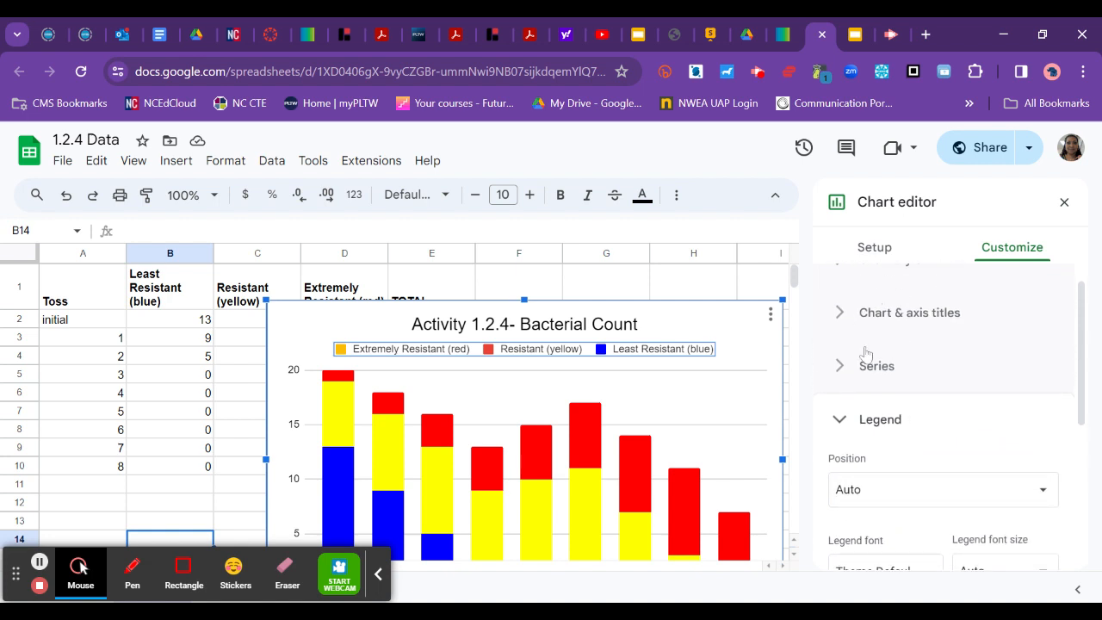
pyautogui.click(909, 317)
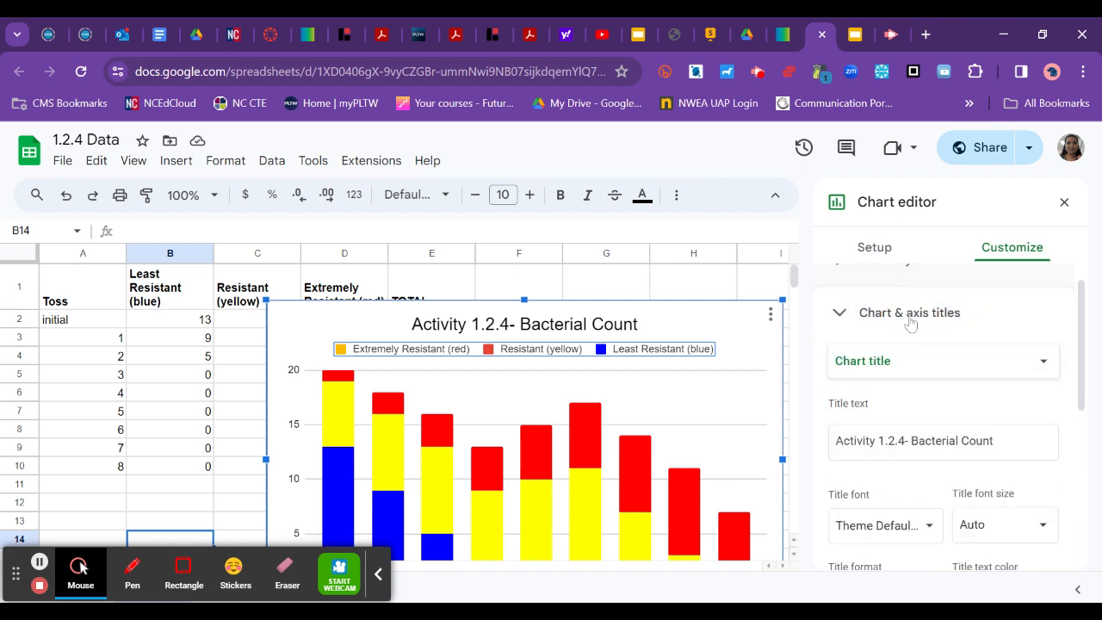
pyautogui.scroll(-3, 871, 425)
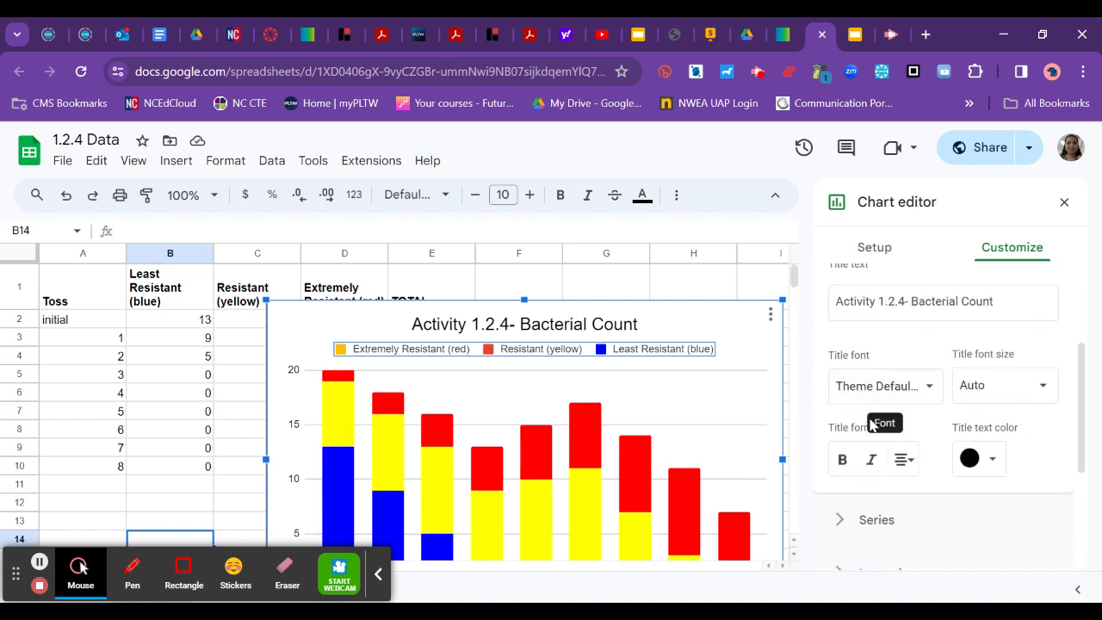
pyautogui.scroll(-1, 872, 424)
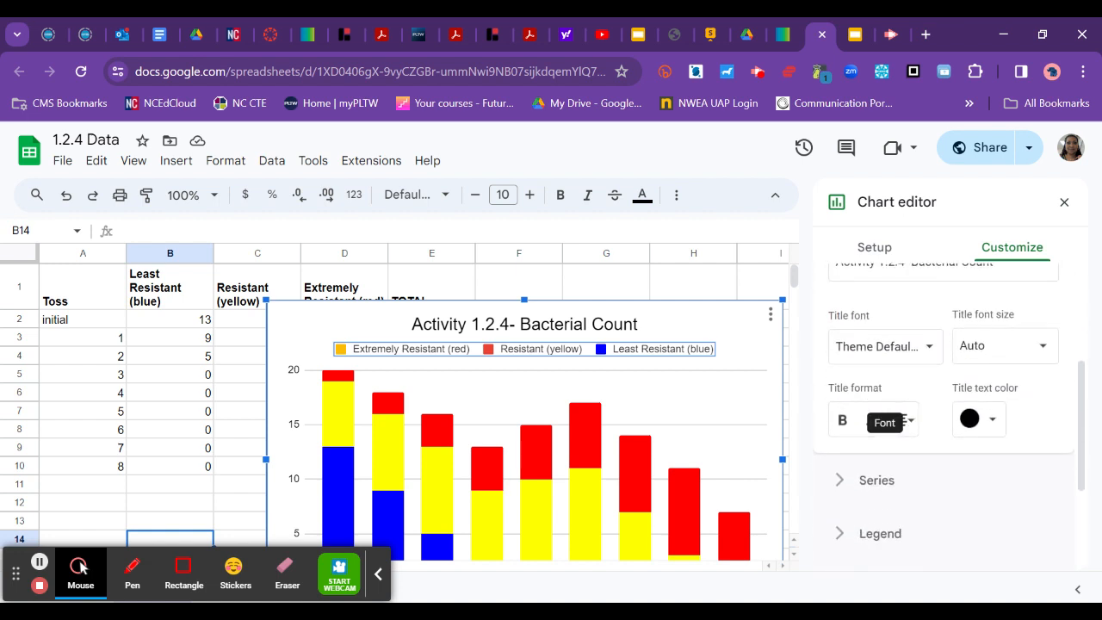
pyautogui.click(874, 481)
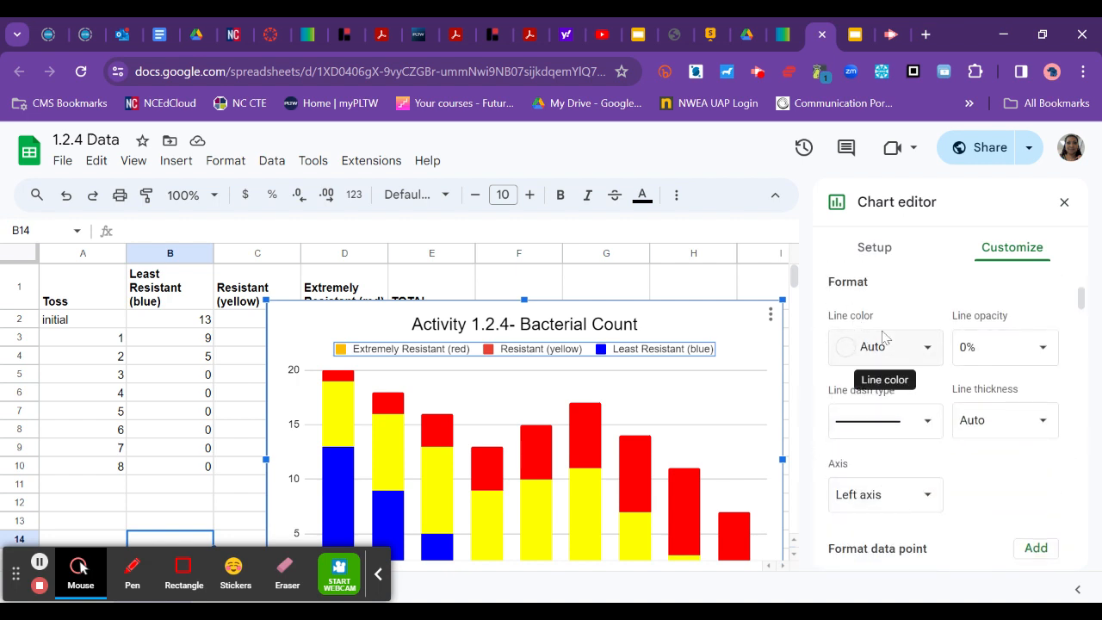
pyautogui.scroll(3, 902, 301)
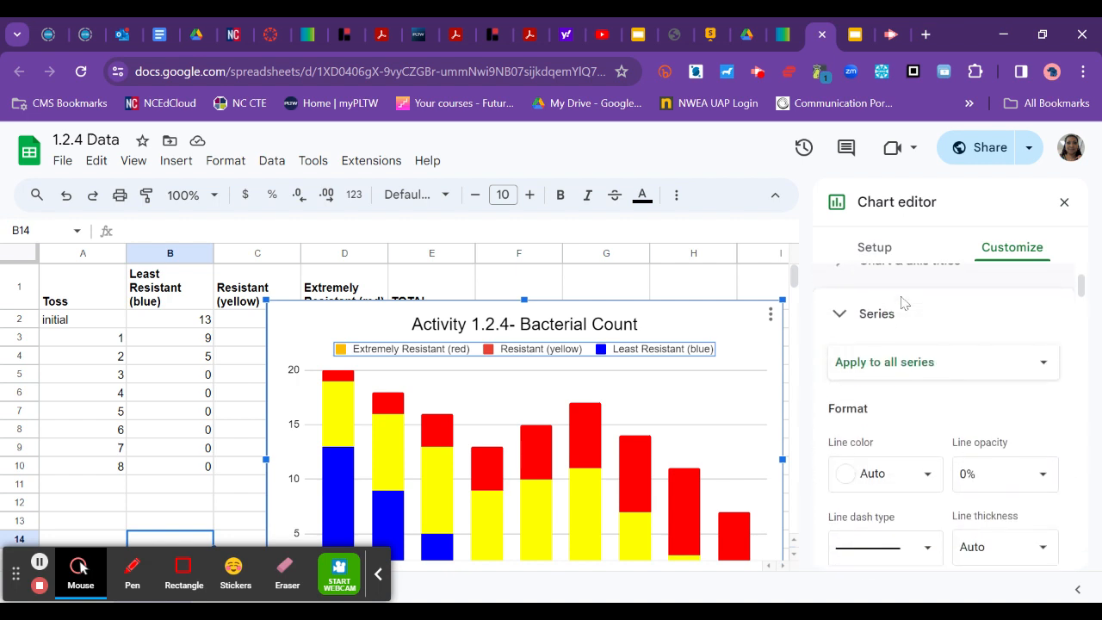
pyautogui.scroll(-6, 903, 301)
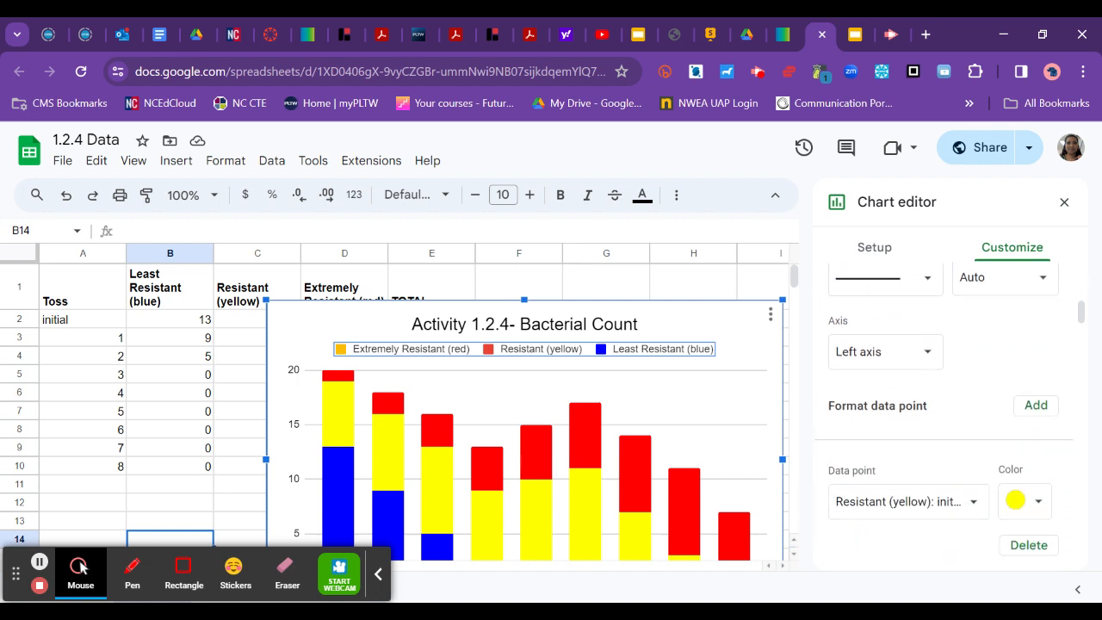
pyautogui.click(924, 362)
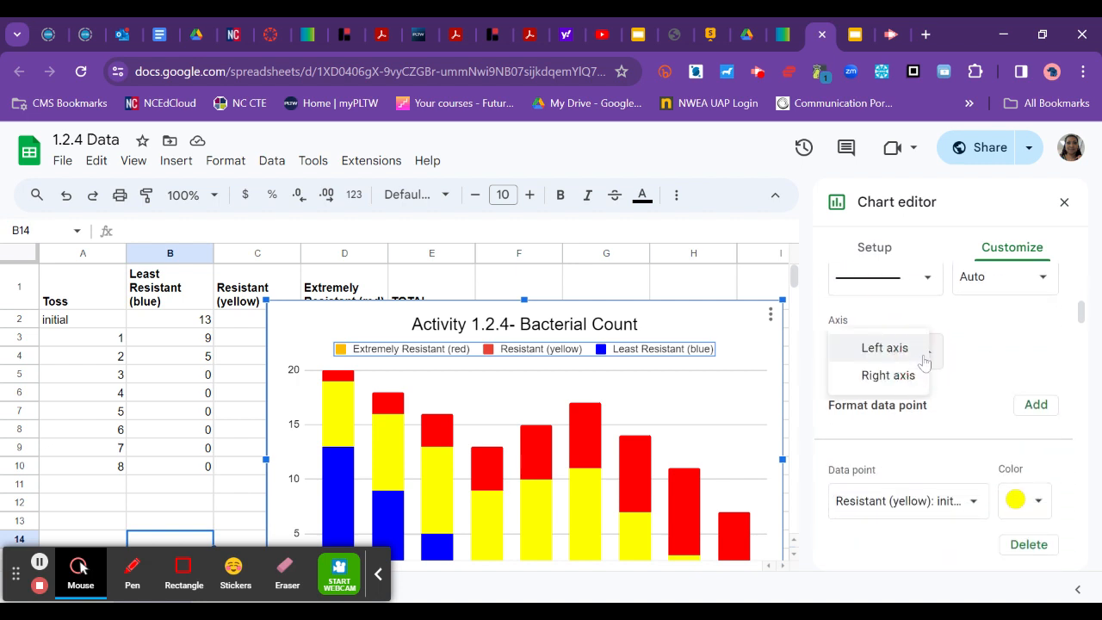
pyautogui.click(994, 345)
pyautogui.scroll(5, 965, 358)
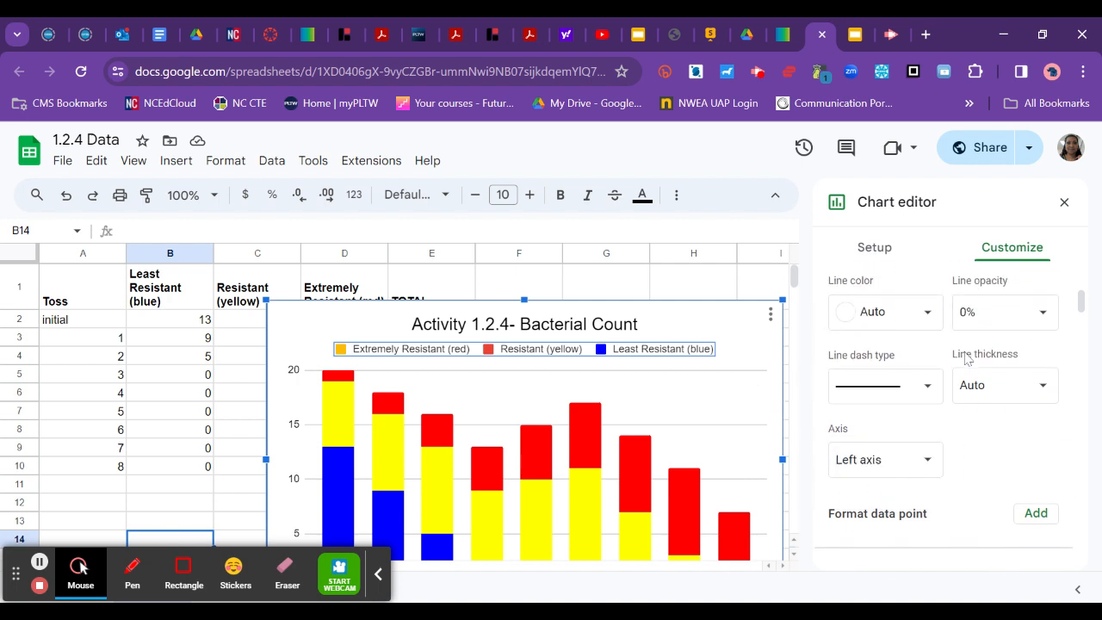
pyautogui.scroll(2, 947, 361)
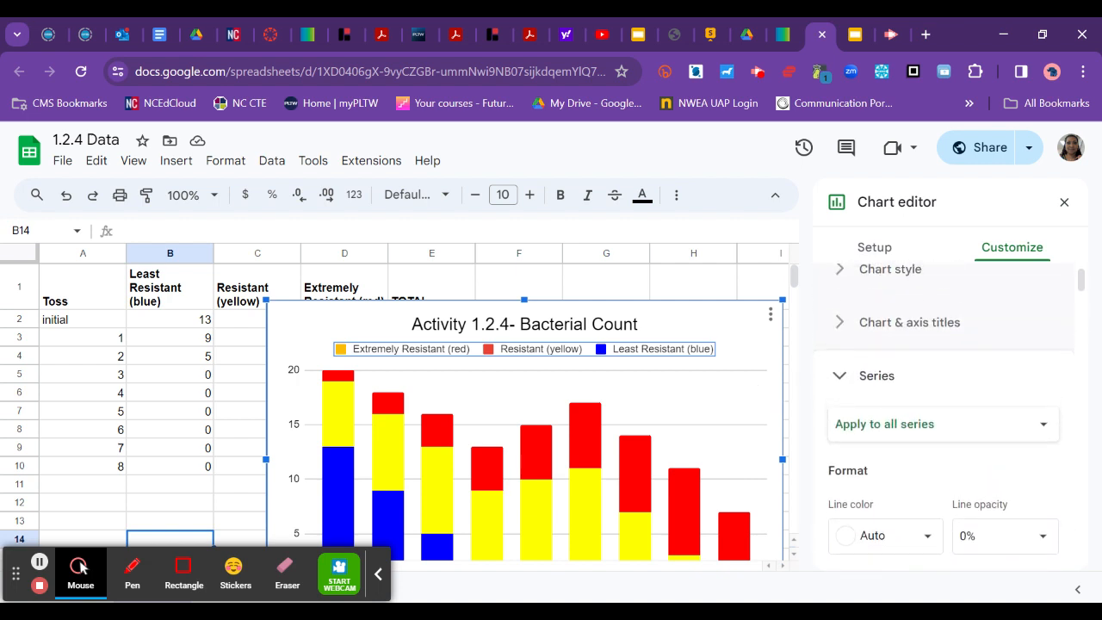
# Set the chart's horizontal axis title to "Toss Number".
pyautogui.click(947, 342)
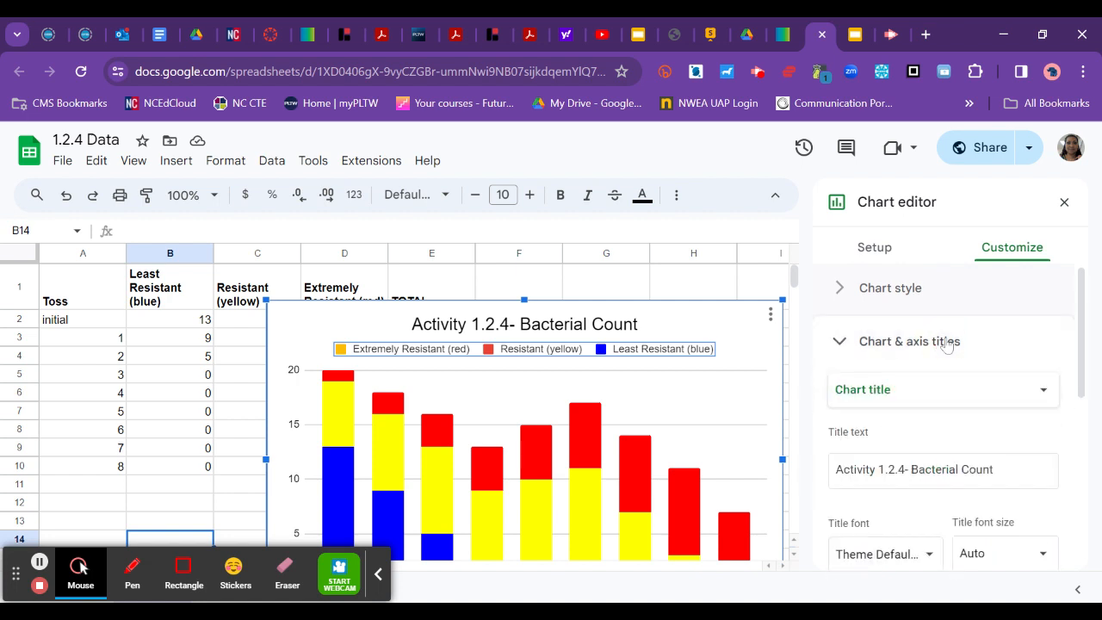
pyautogui.scroll(-1, 924, 431)
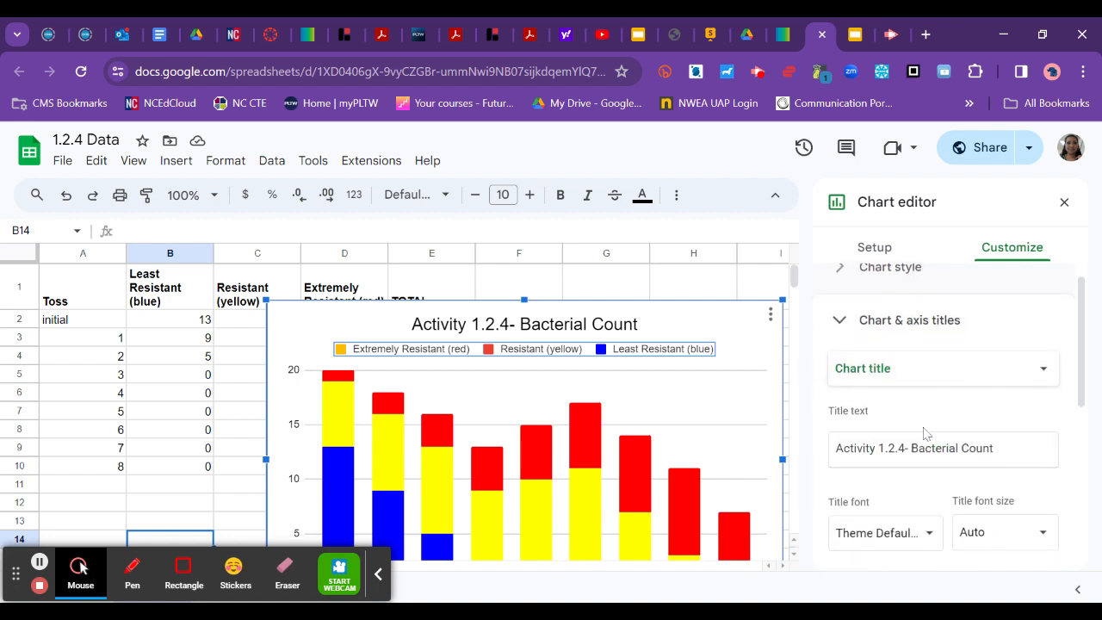
pyautogui.click(937, 382)
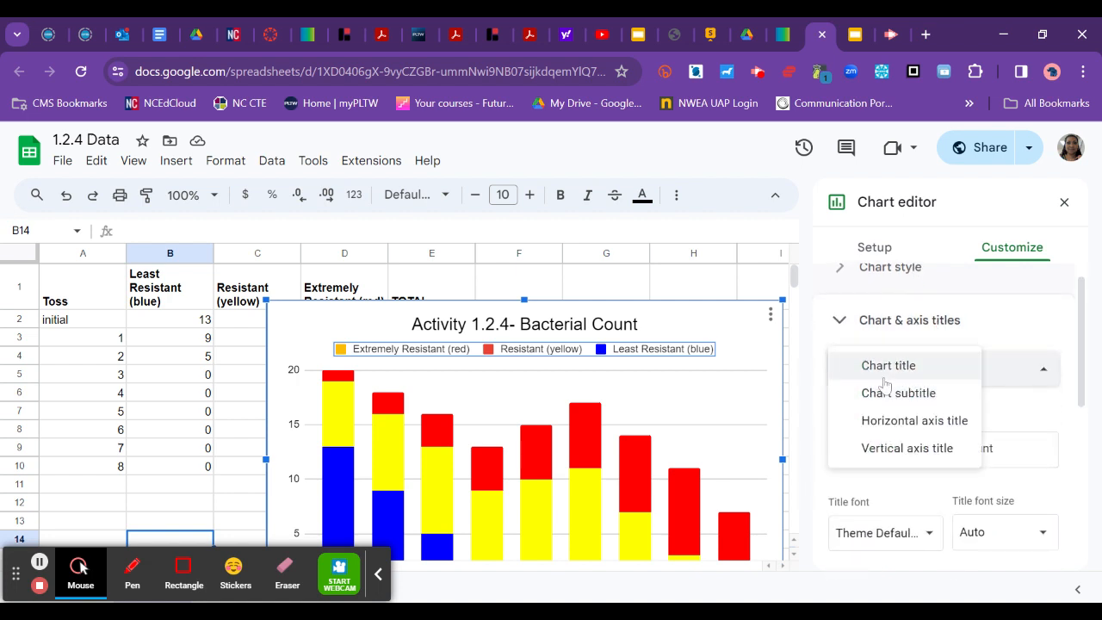
pyautogui.click(917, 421)
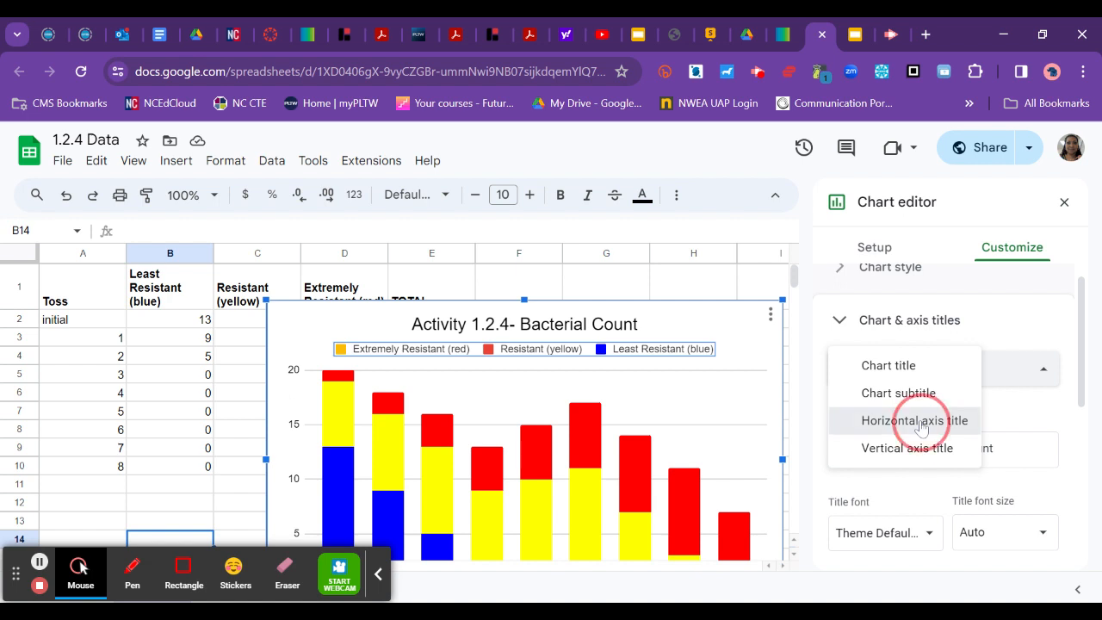
pyautogui.click(884, 445)
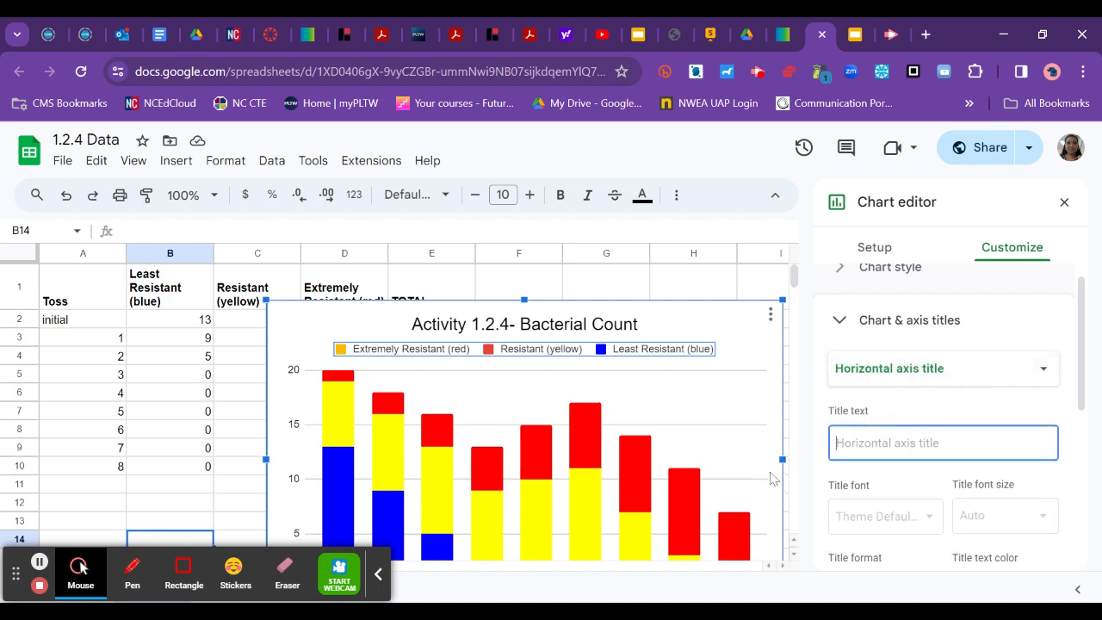
pyautogui.write('T')
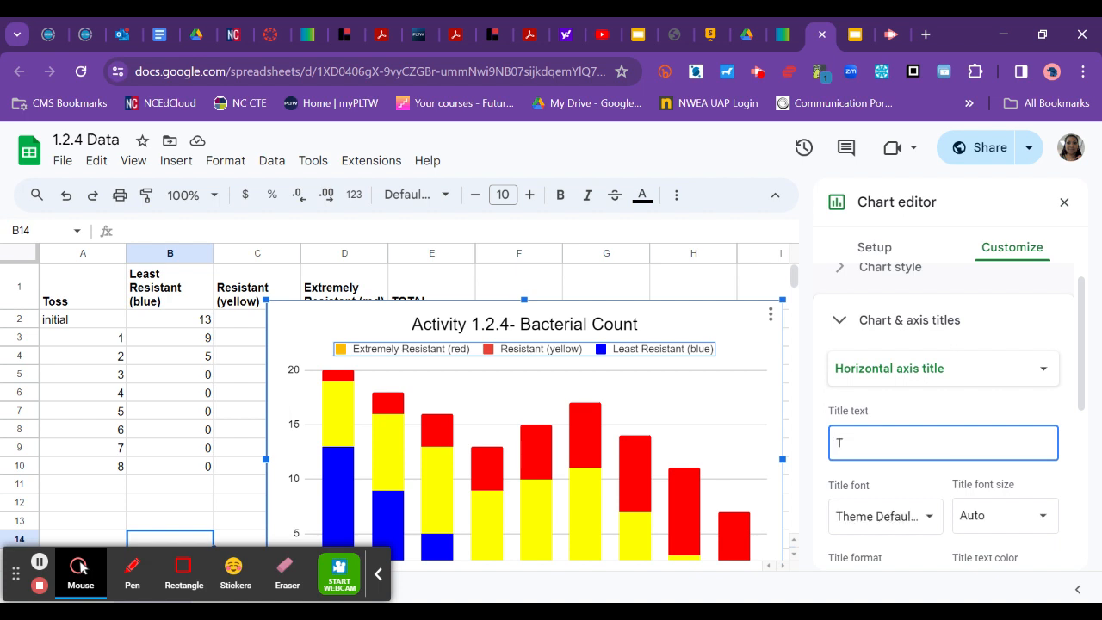
pyautogui.write('o')
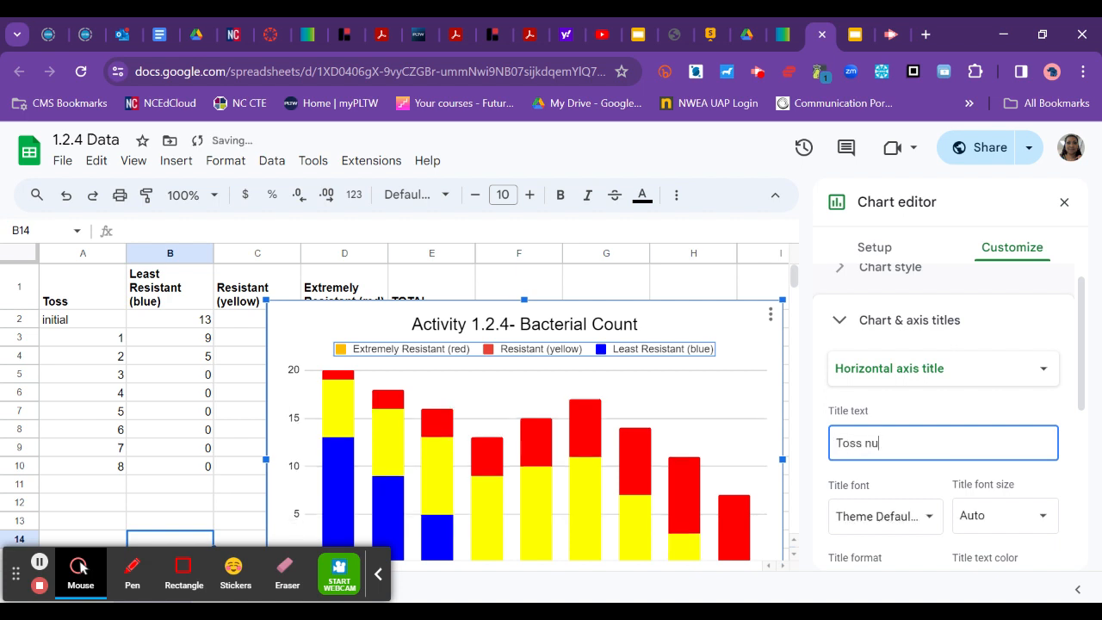
pyautogui.write('ss nu')
pyautogui.press('BackSpace')
pyautogui.write('Number')
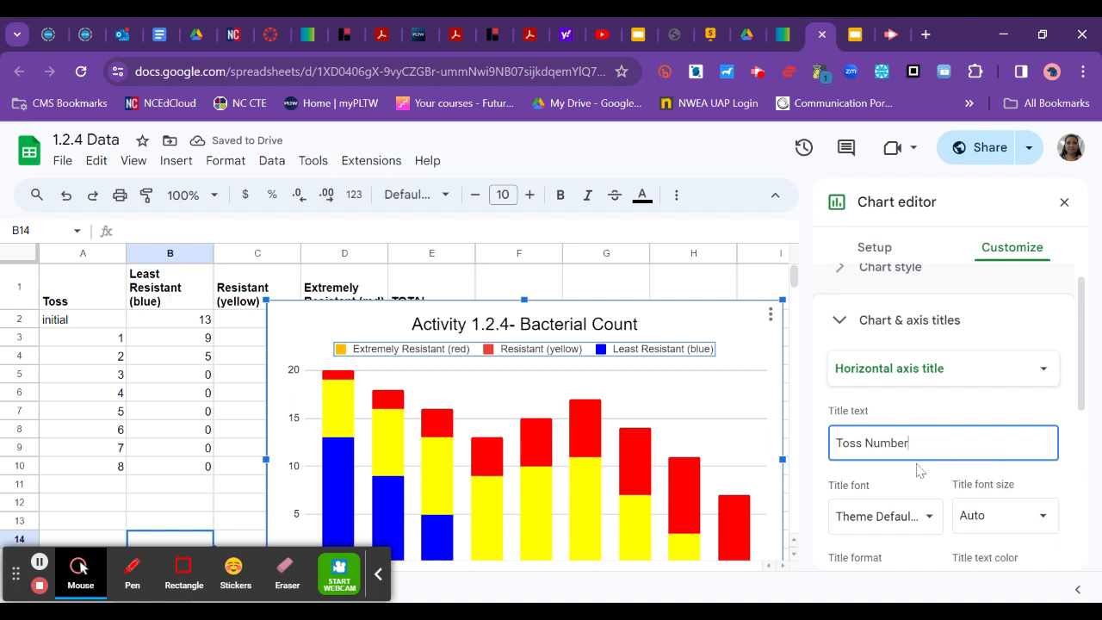
# Set the horizontal axis title's text color to black and check the label below the columns.
pyautogui.scroll(-3, 920, 470)
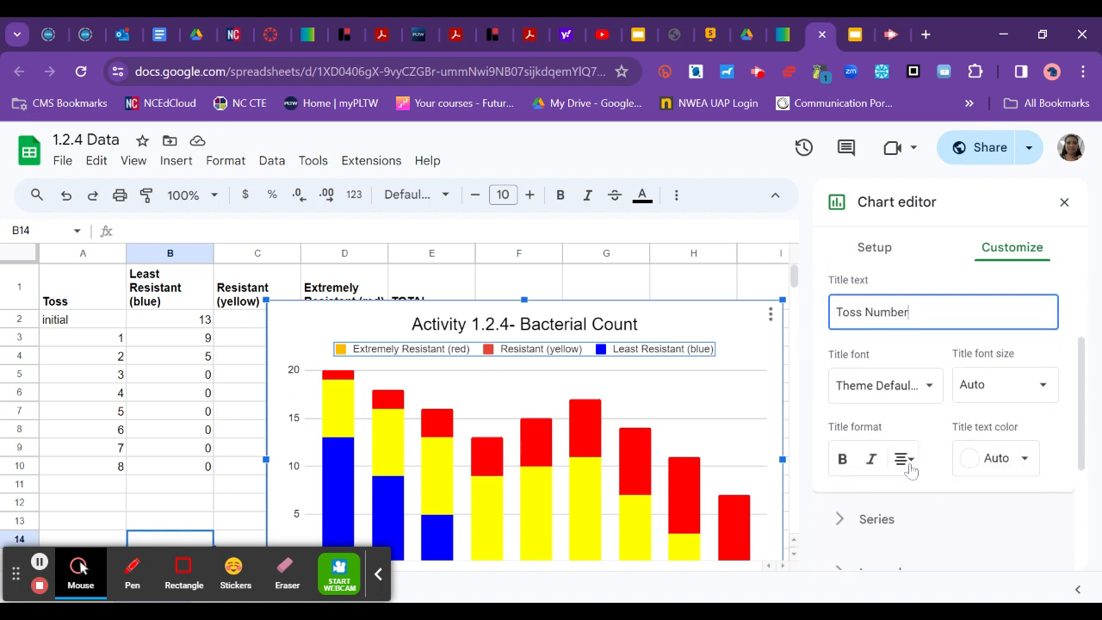
pyautogui.click(1025, 461)
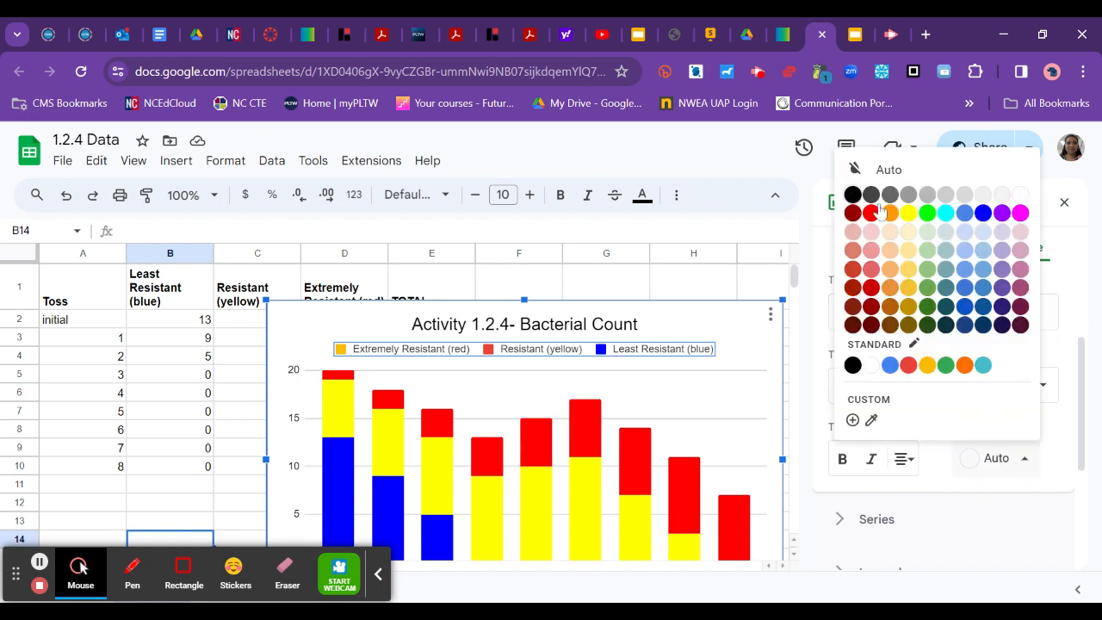
pyautogui.click(852, 195)
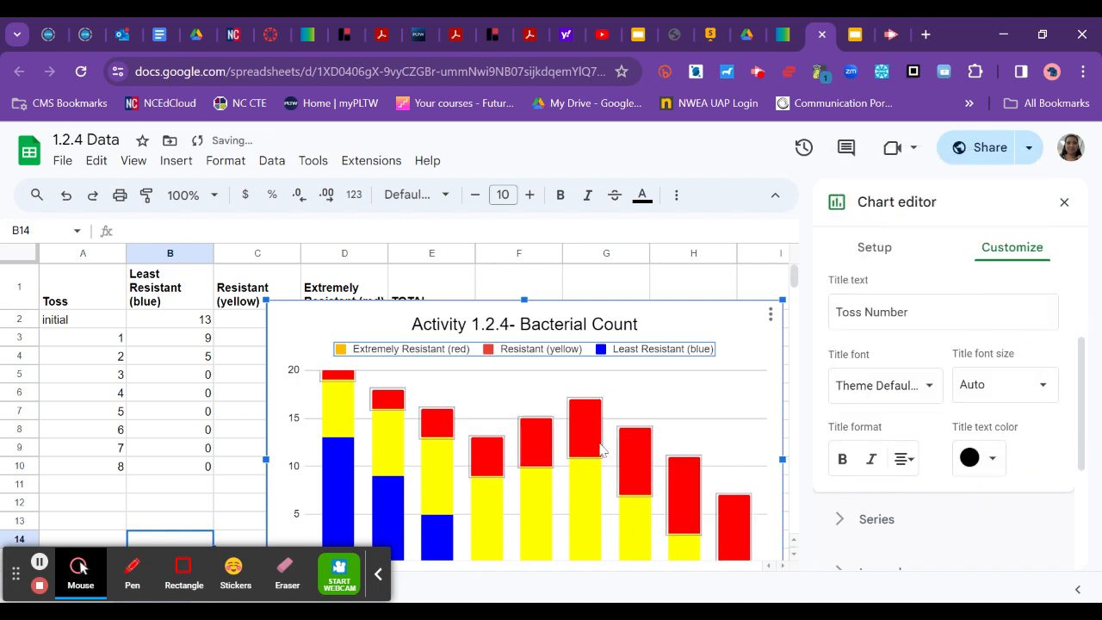
pyautogui.scroll(-3, 601, 448)
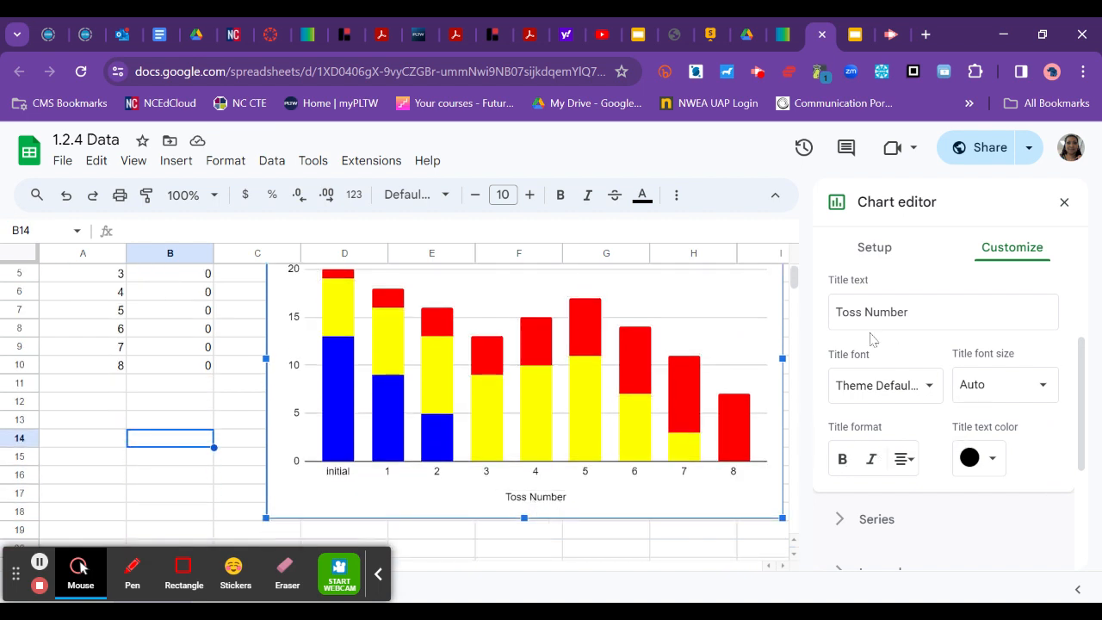
# Set the chart's vertical axis title to "Bacterial Count".
pyautogui.scroll(2, 872, 339)
pyautogui.click(884, 396)
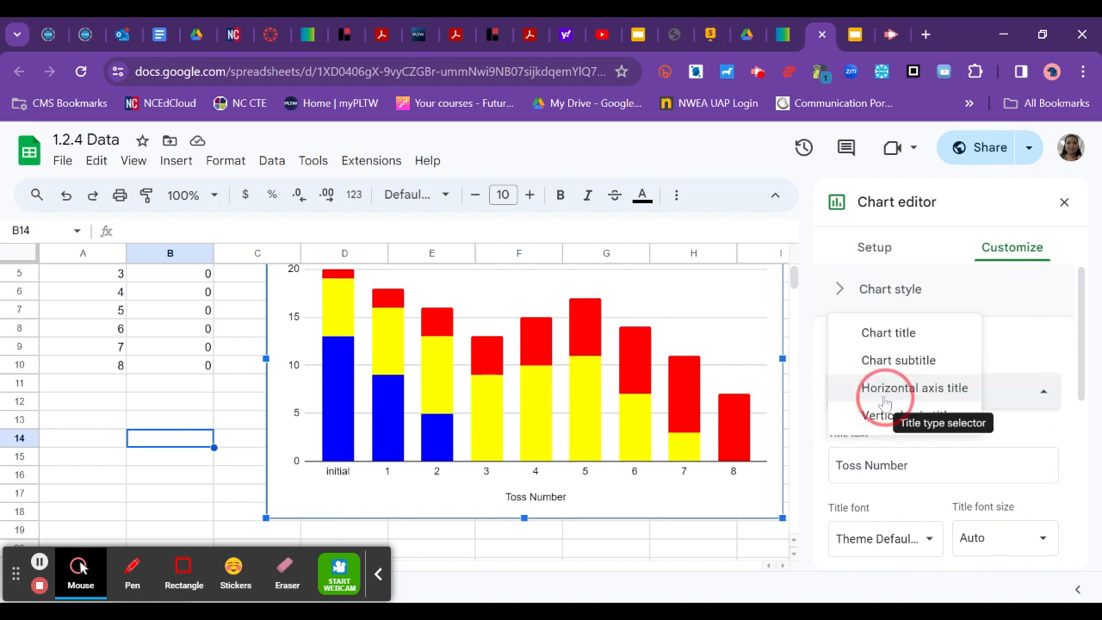
pyautogui.click(887, 416)
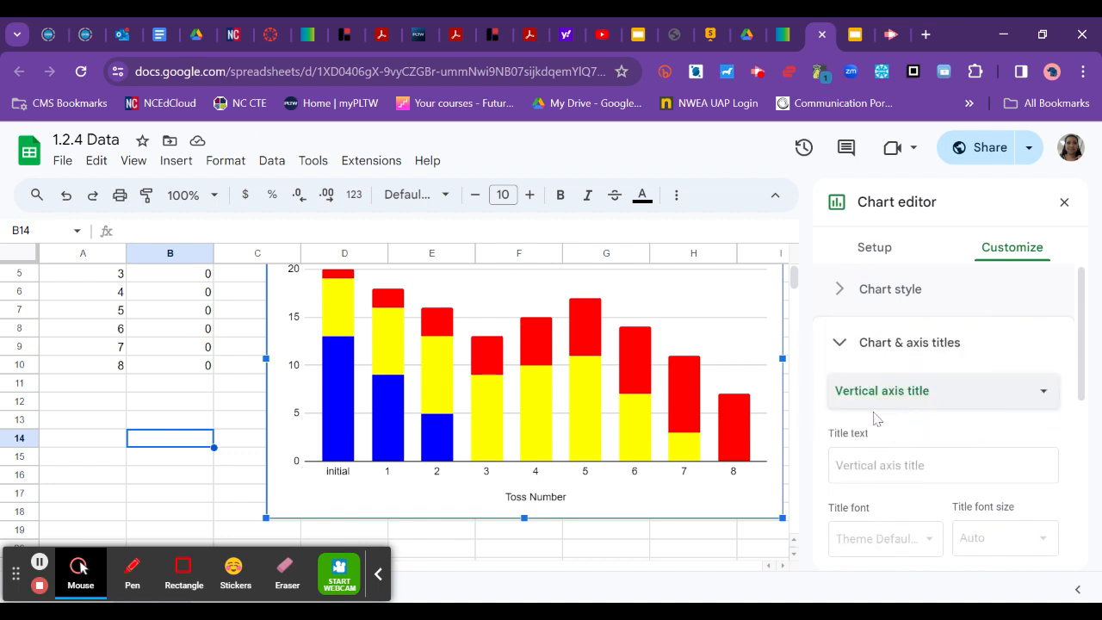
pyautogui.scroll(-1, 887, 431)
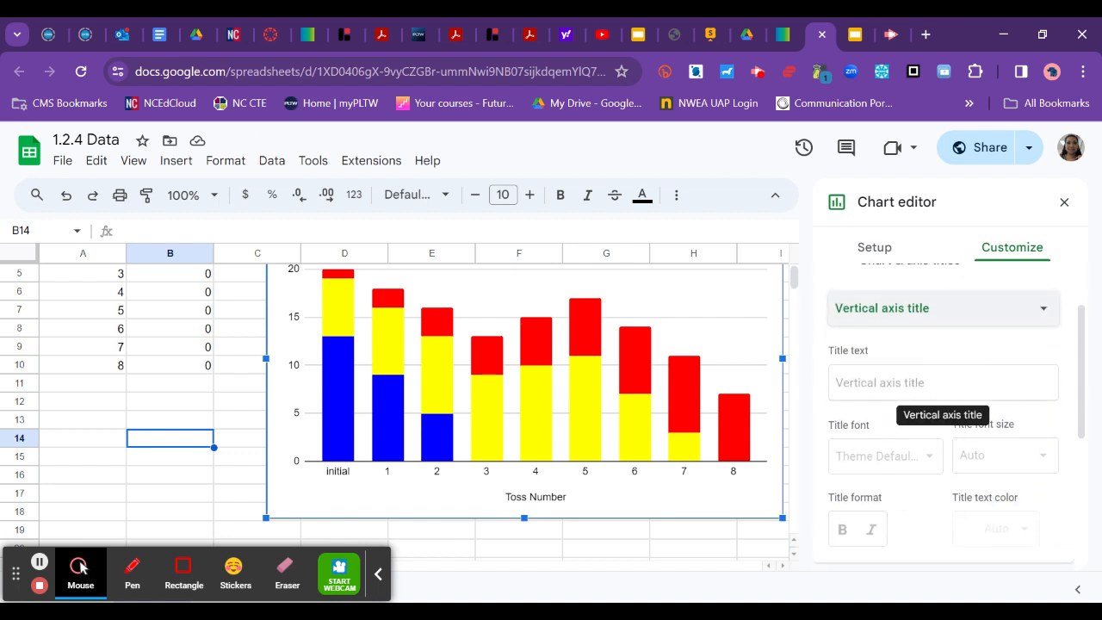
pyautogui.click(912, 383)
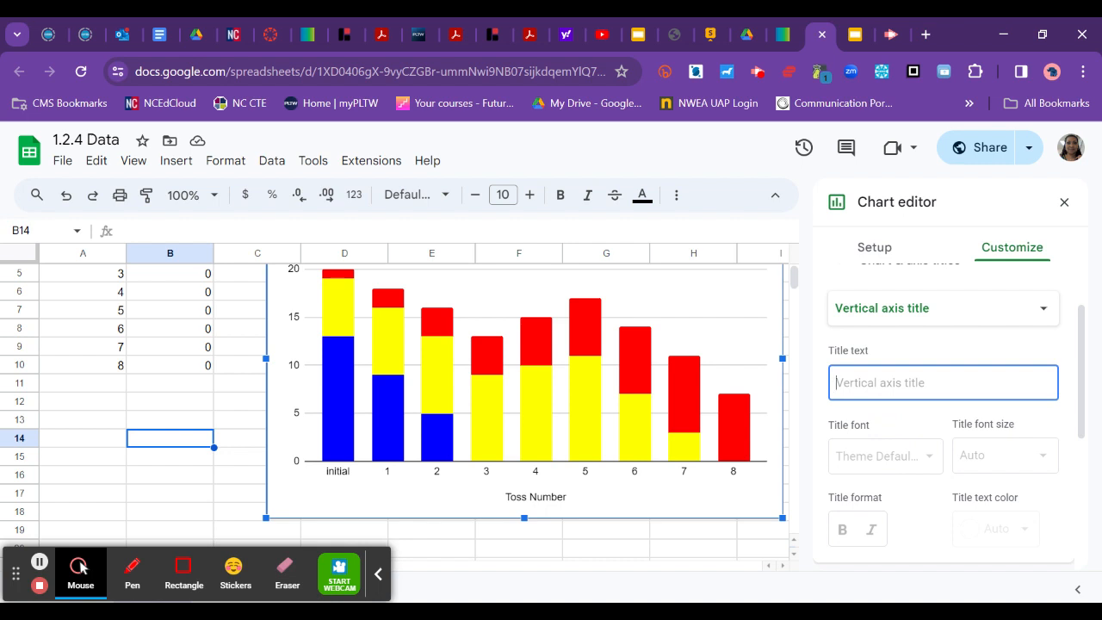
pyautogui.write('T')
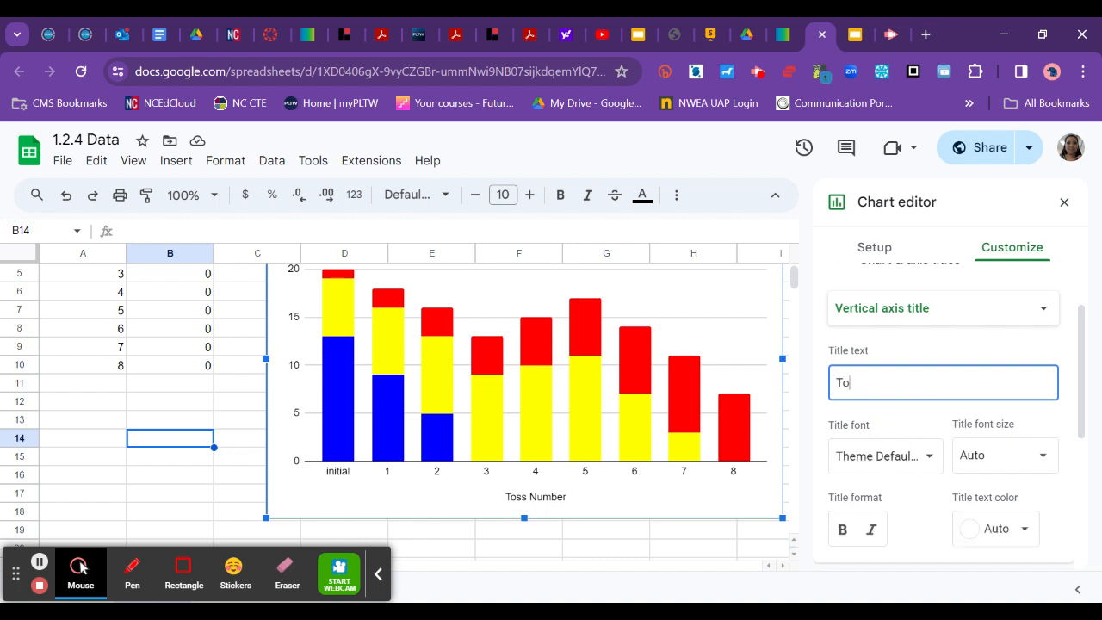
pyautogui.write('o')
pyautogui.press('BackSpace')
pyautogui.press('BackSpace')
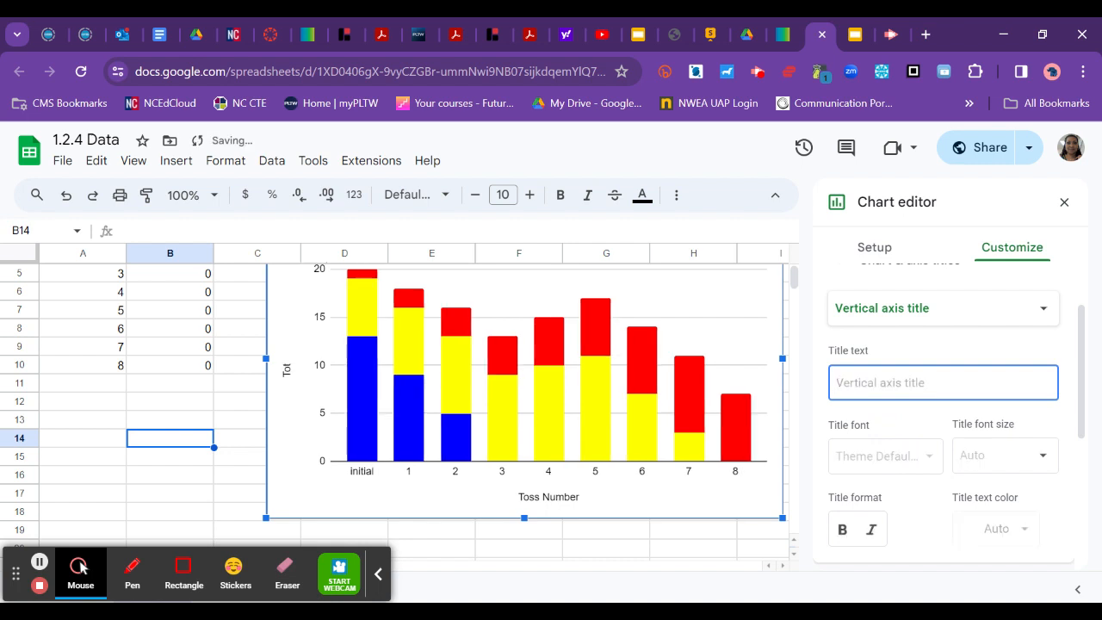
pyautogui.write('BA')
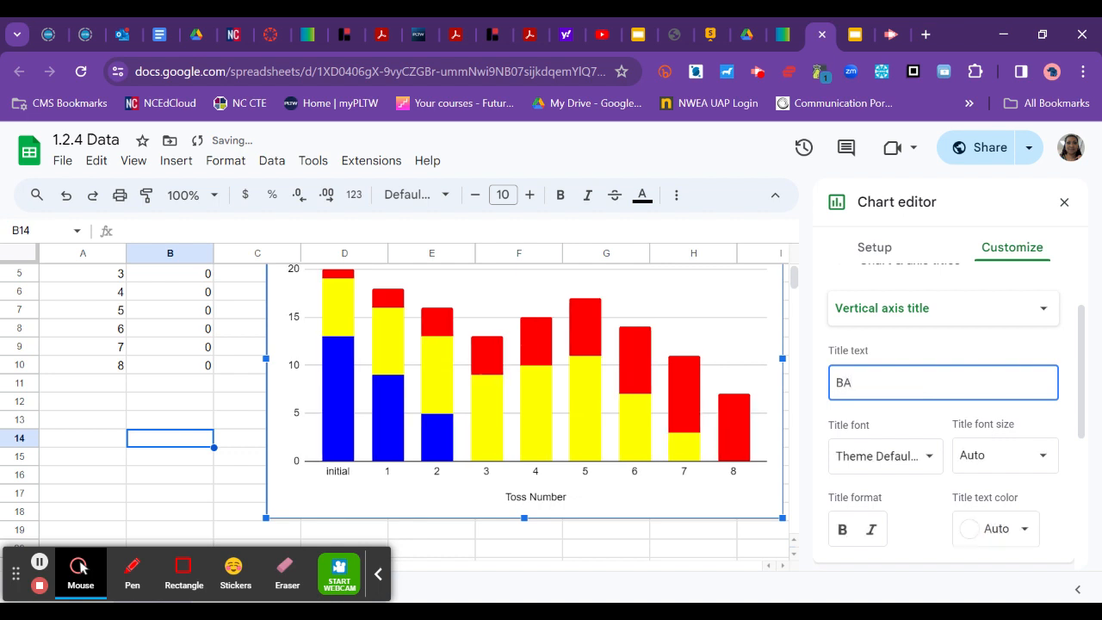
pyautogui.press('BackSpace')
pyautogui.press('BackSpace')
pyautogui.write('Bacterial')
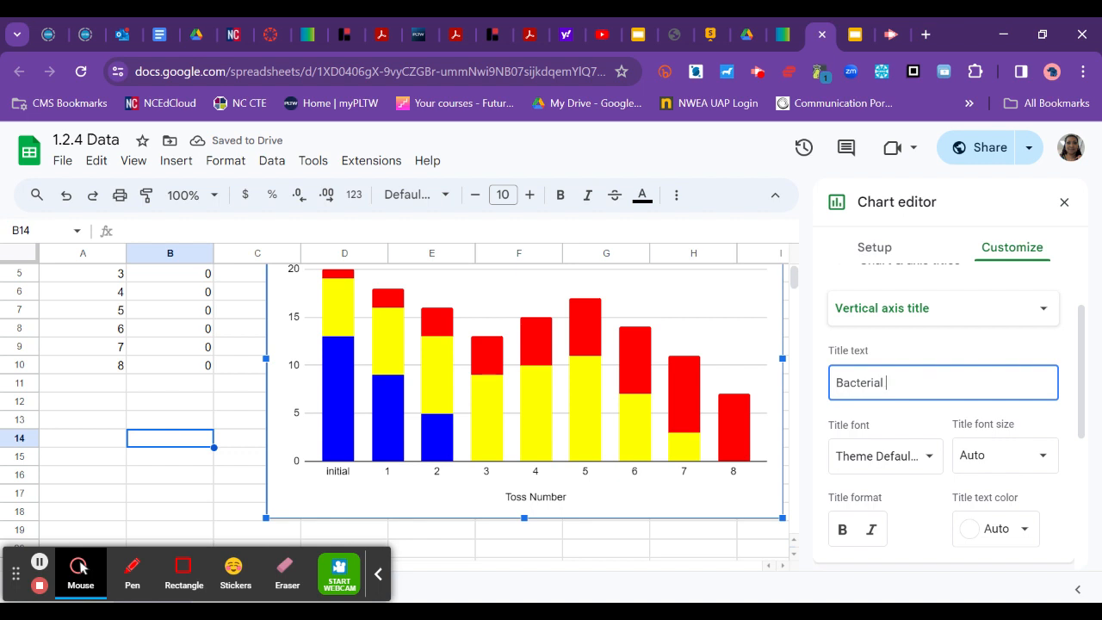
pyautogui.write(' Count')
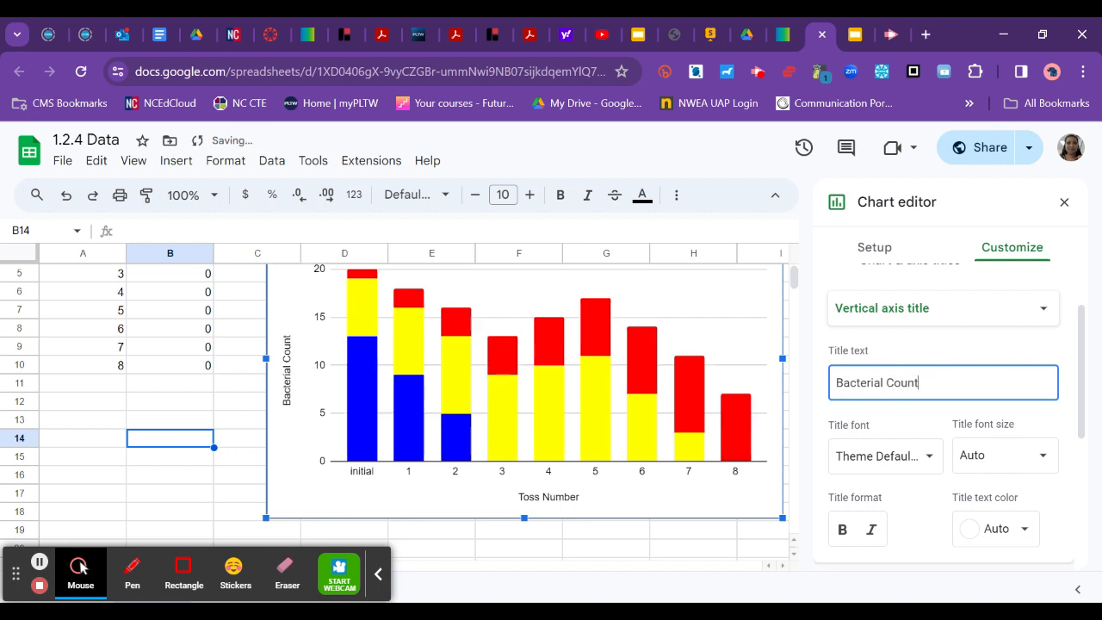
# Append "(x1,000)" to the vertical axis title "Bacterial Count" and set its text color to black.
pyautogui.scroll(1, 947, 416)
pyautogui.scroll(-1, 947, 417)
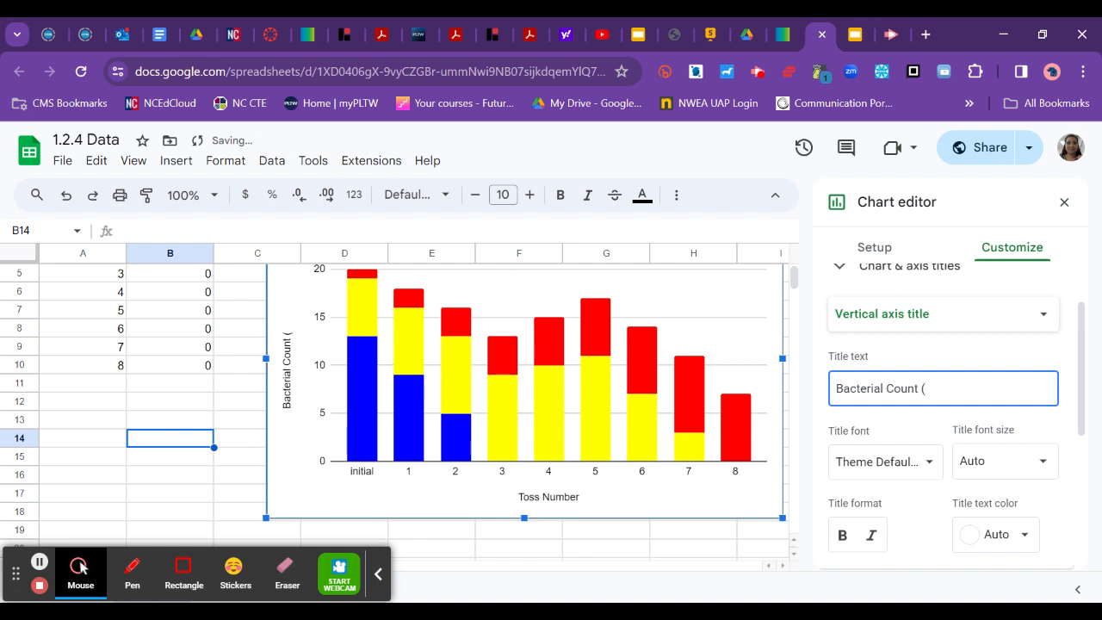
pyautogui.write('x1')
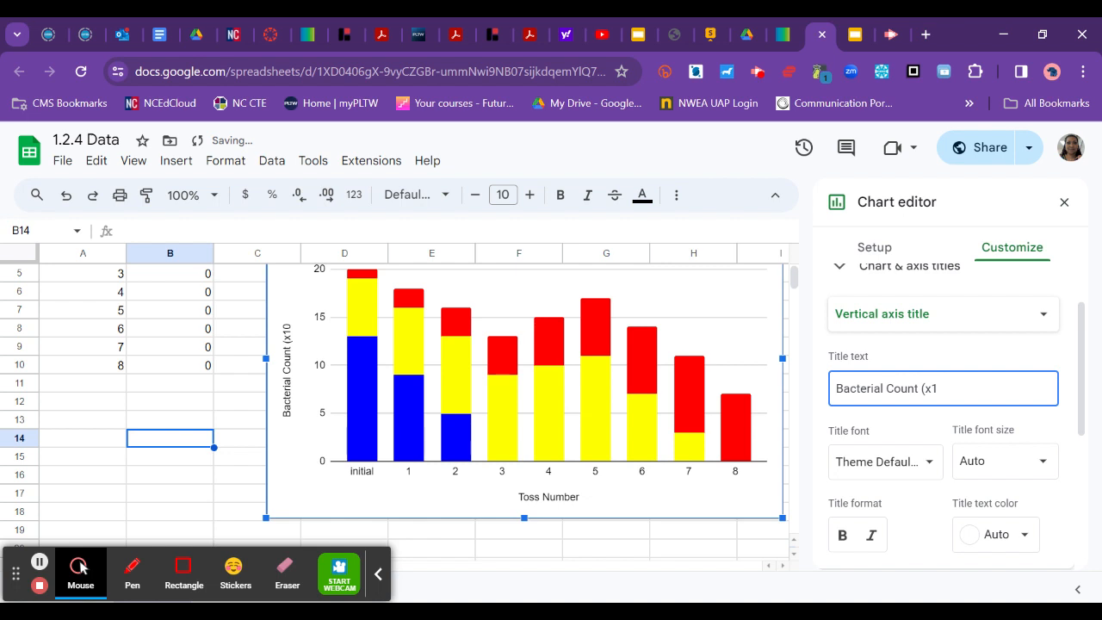
pyautogui.write(',000')
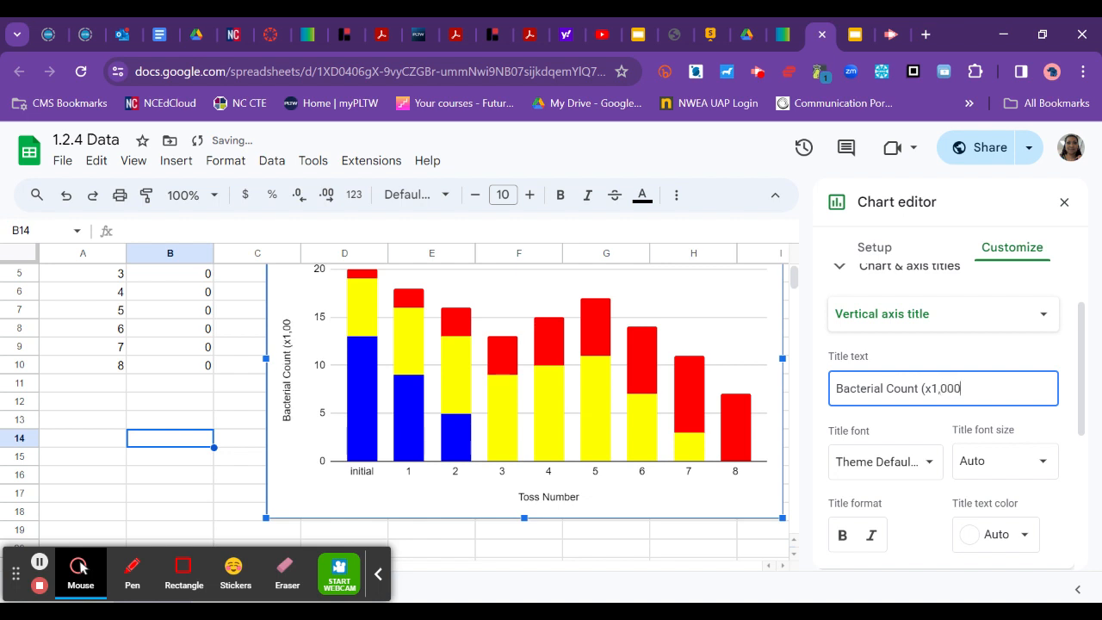
pyautogui.write(')')
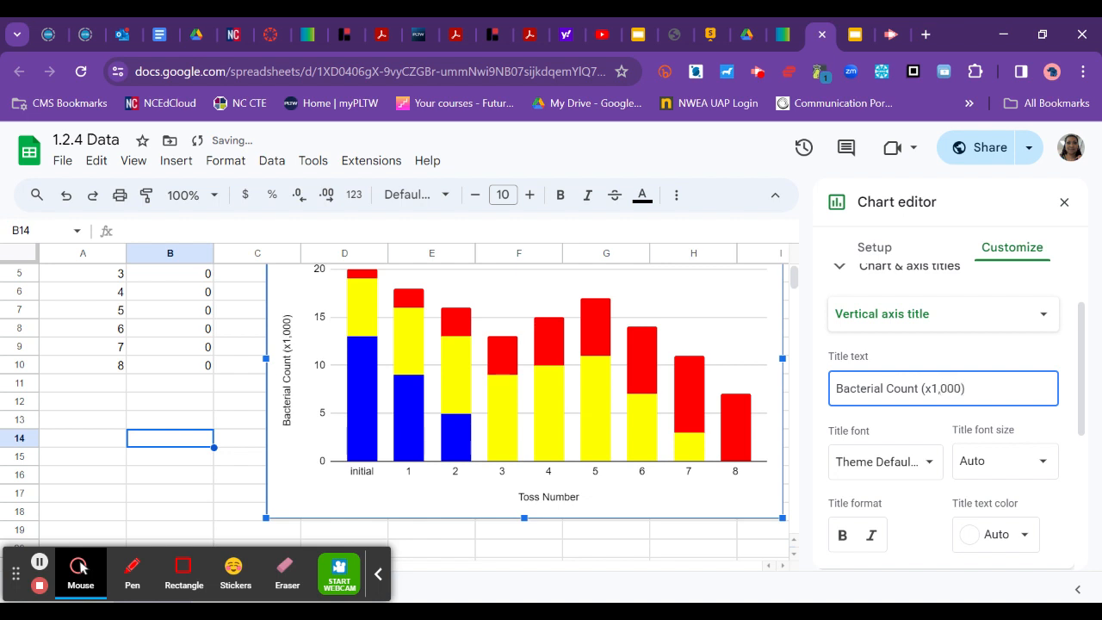
pyautogui.click(1020, 535)
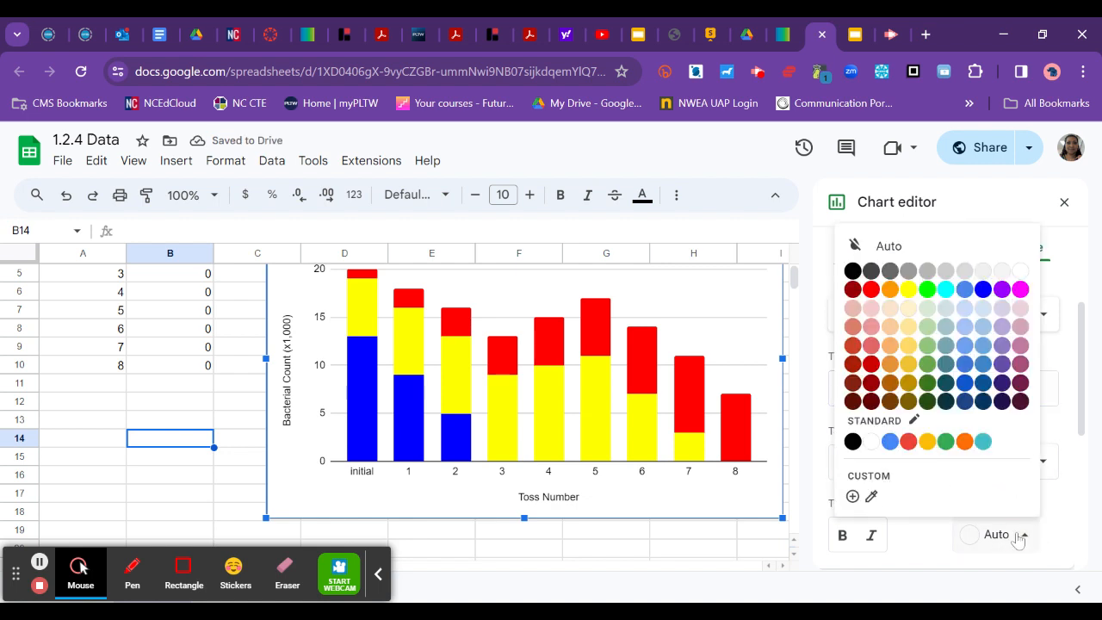
pyautogui.click(852, 272)
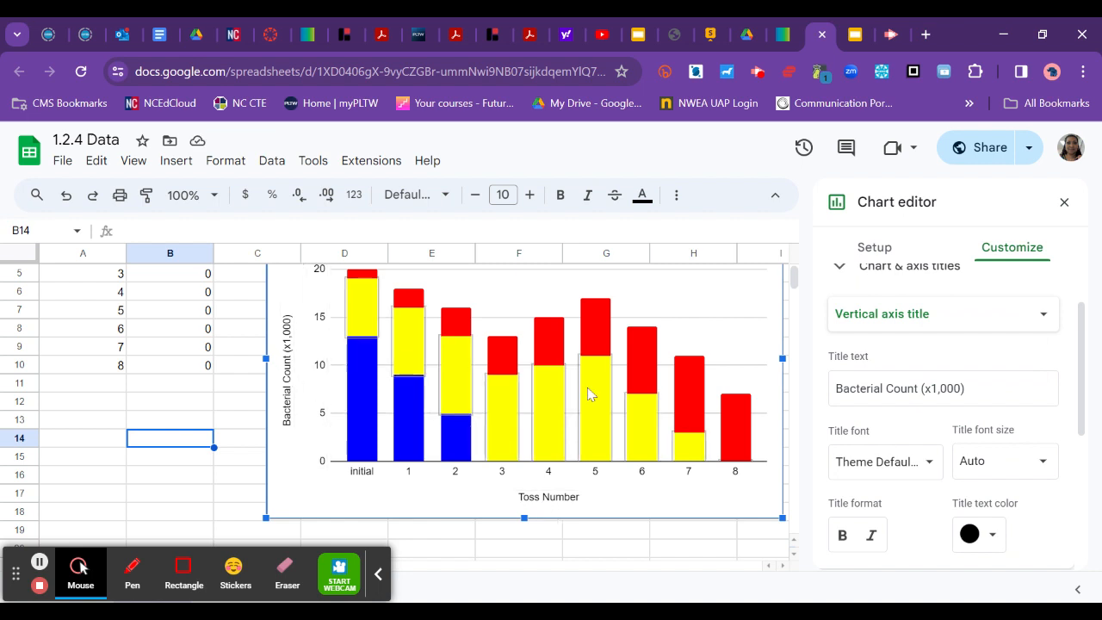
# Examine the formatting options of the three legend entries and the red column segments for a way to change the legend colors.
pyautogui.scroll(1, 588, 394)
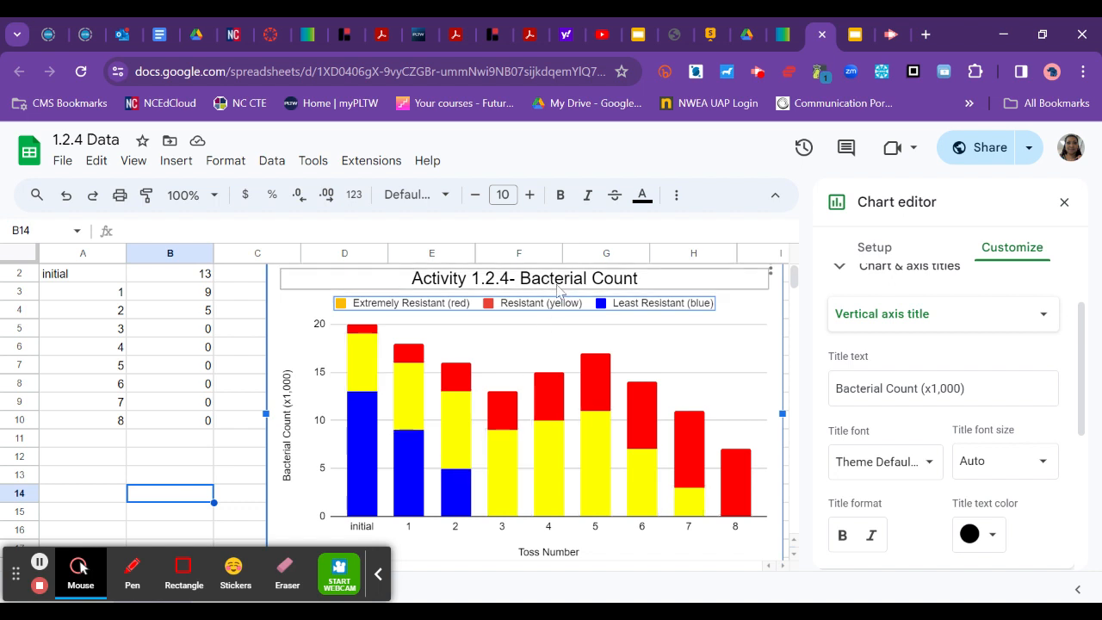
pyautogui.click(469, 305)
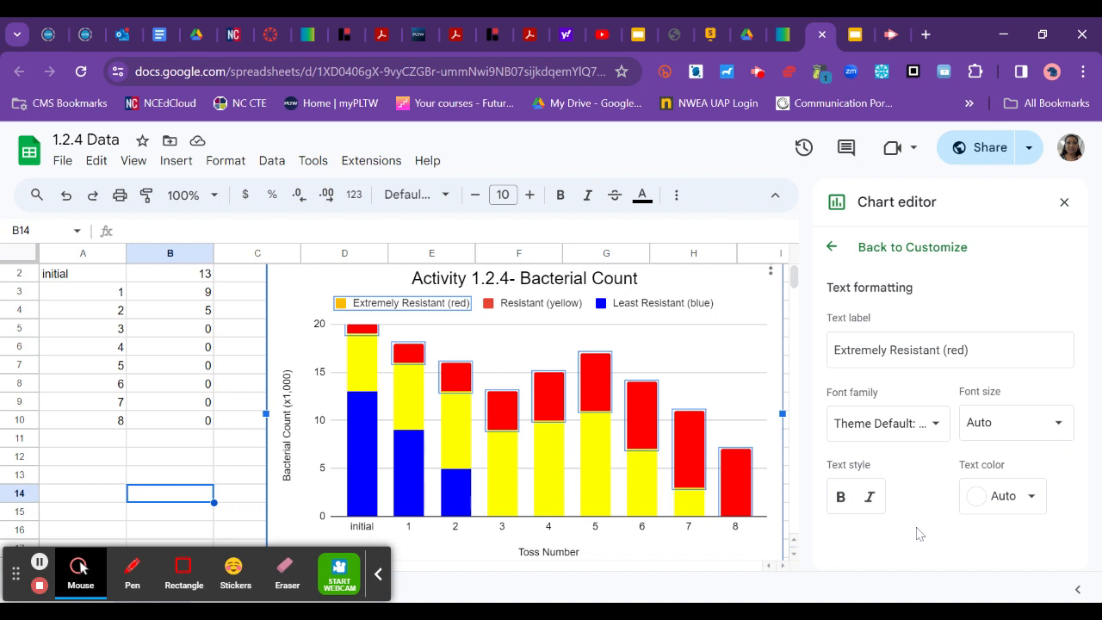
pyautogui.click(831, 247)
pyautogui.scroll(-2, 988, 353)
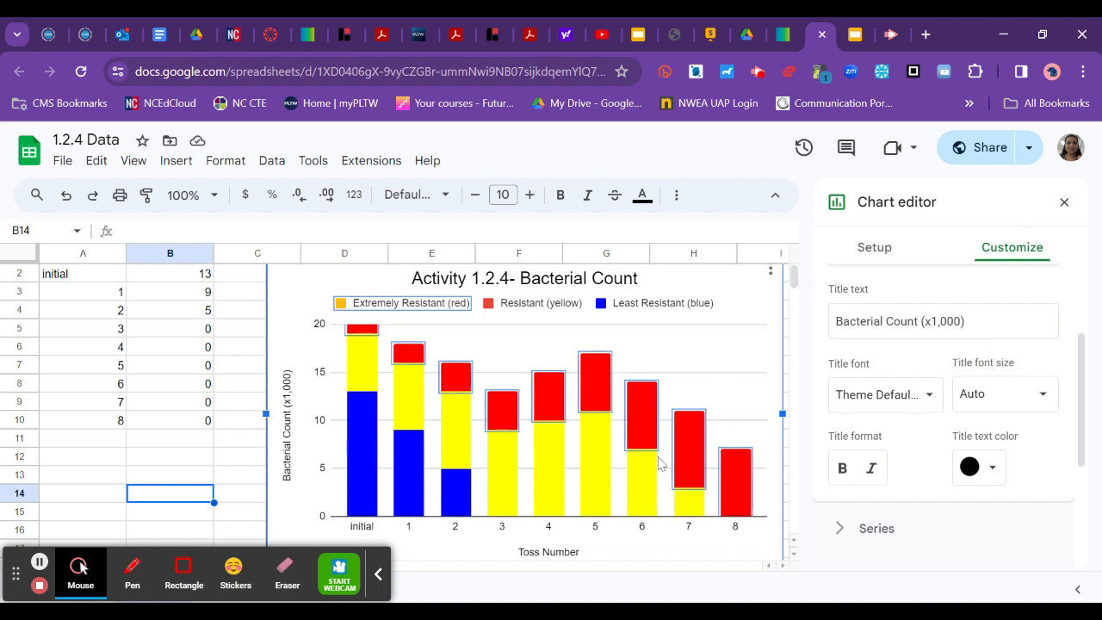
pyautogui.click(655, 408)
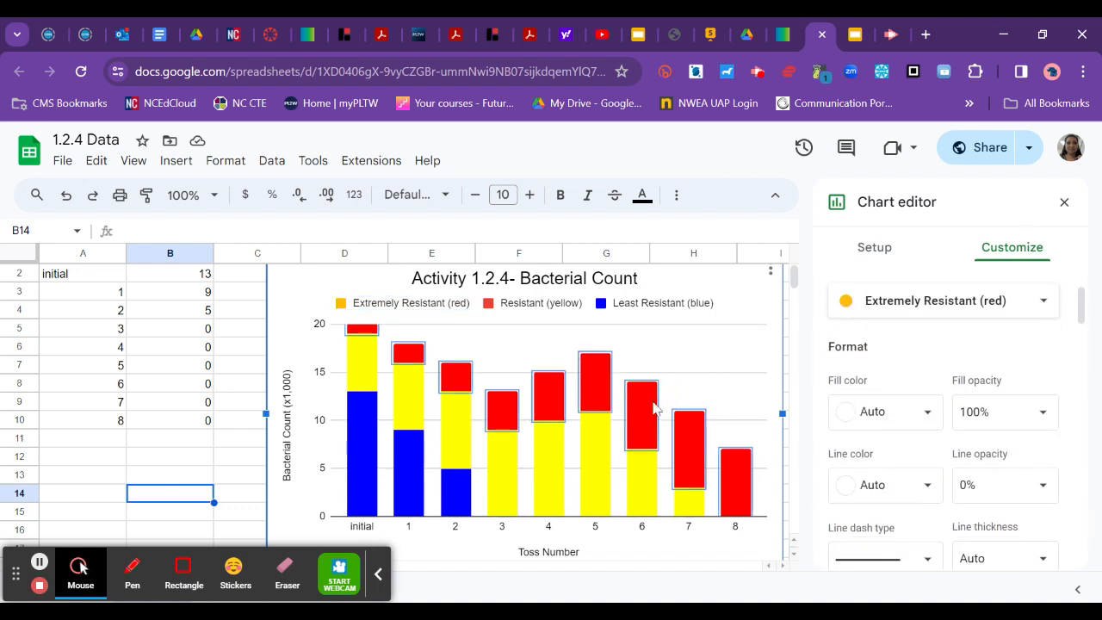
pyautogui.click(362, 333)
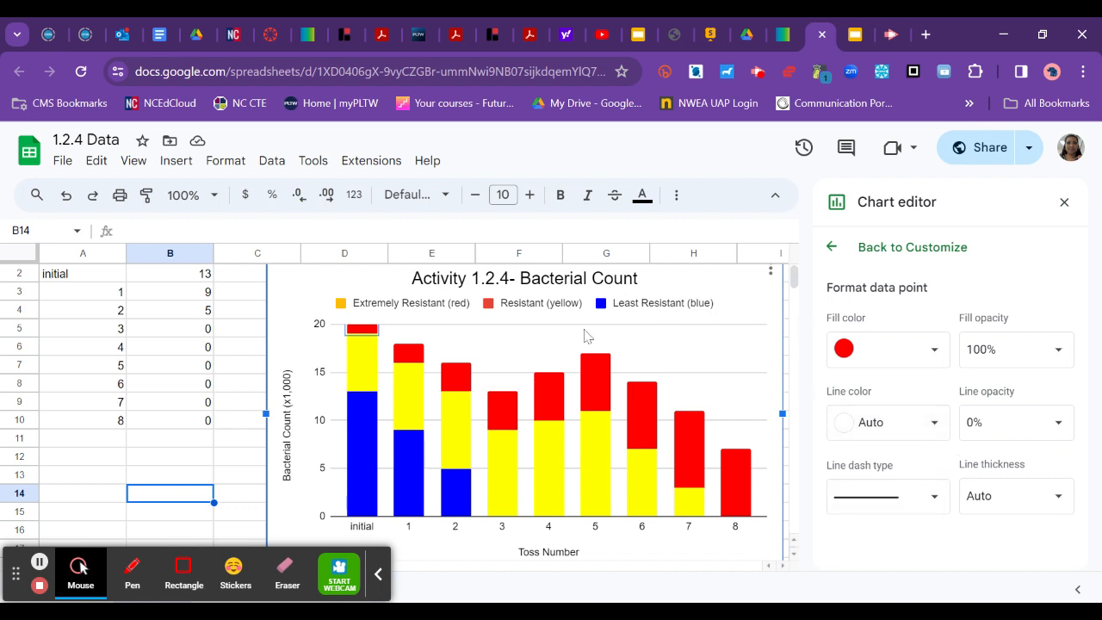
pyautogui.click(407, 391)
pyautogui.click(513, 308)
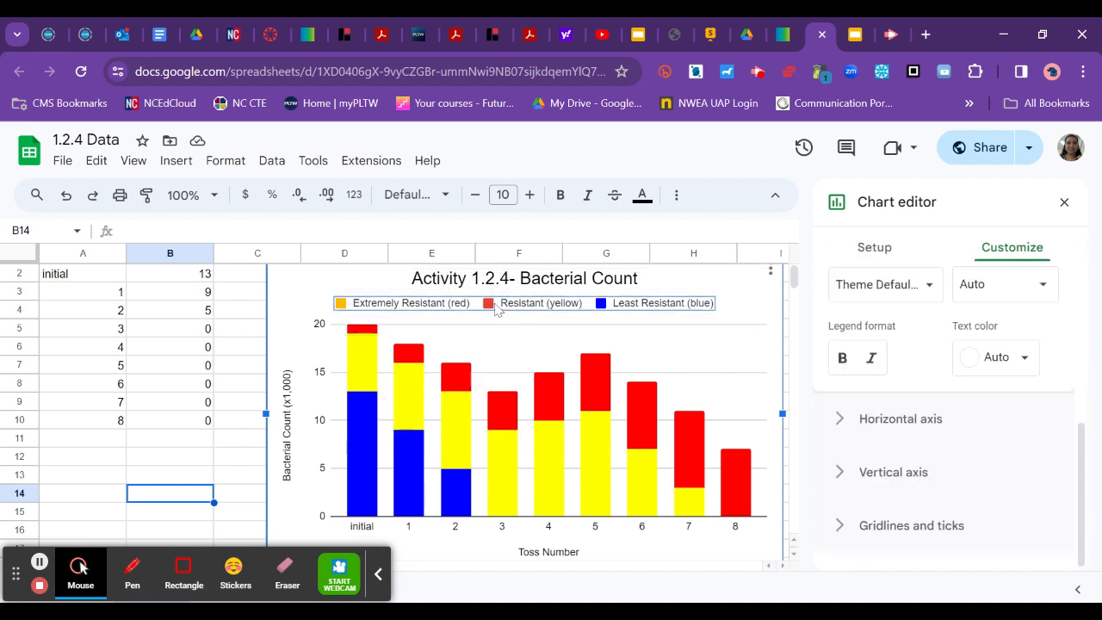
pyautogui.click(501, 309)
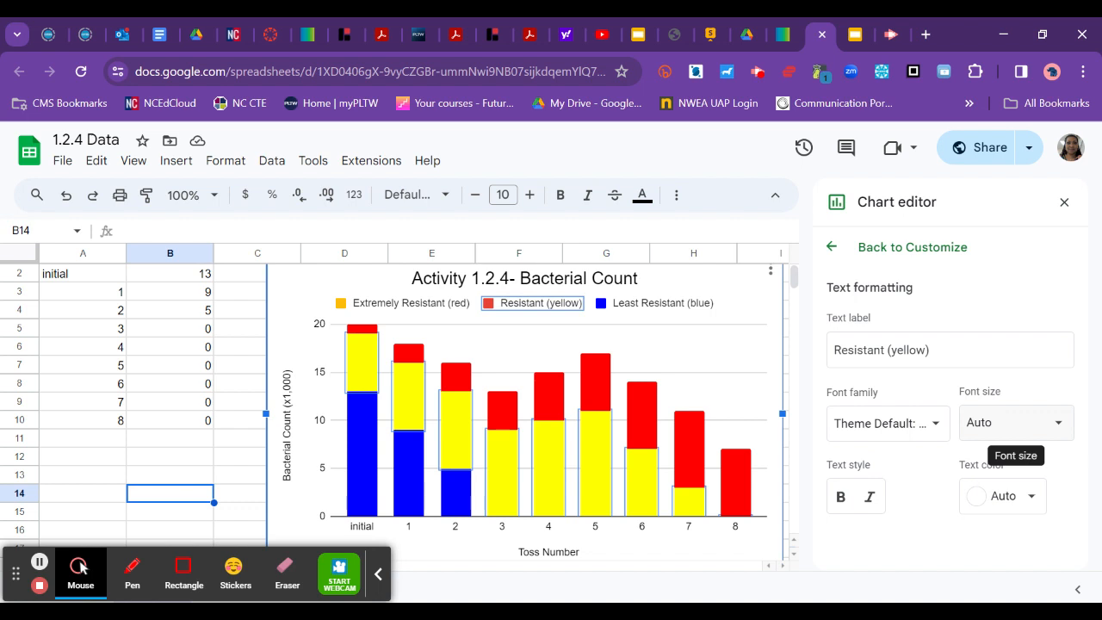
pyautogui.click(690, 307)
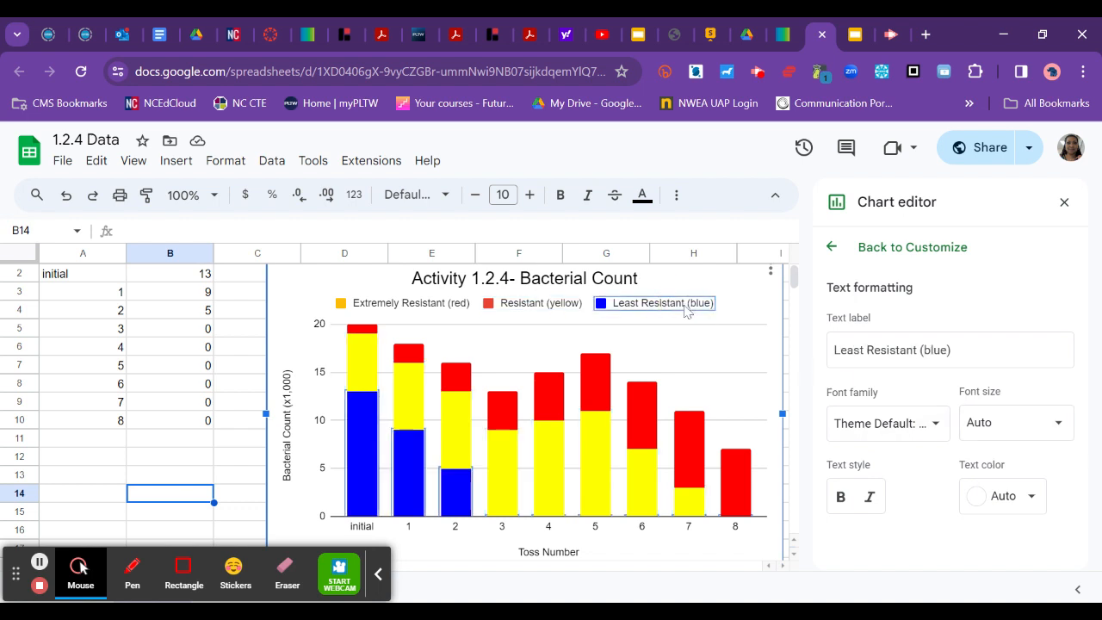
pyautogui.click(686, 306)
pyautogui.click(745, 323)
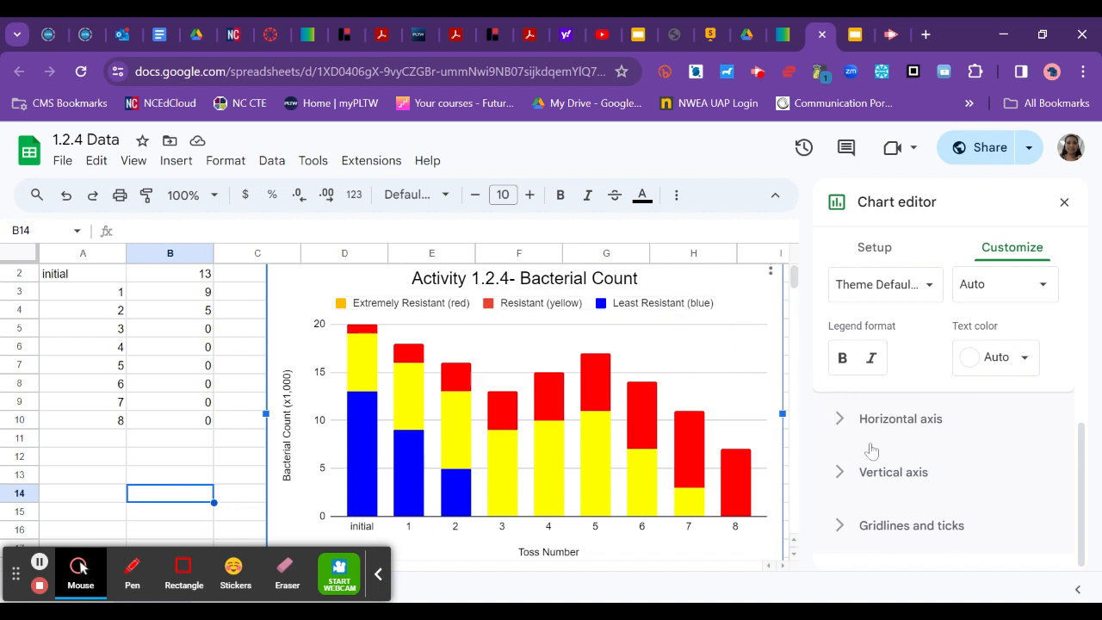
# Add minor gridlines to the chart's vertical axis with a minor count of 5.
pyautogui.scroll(2, 870, 471)
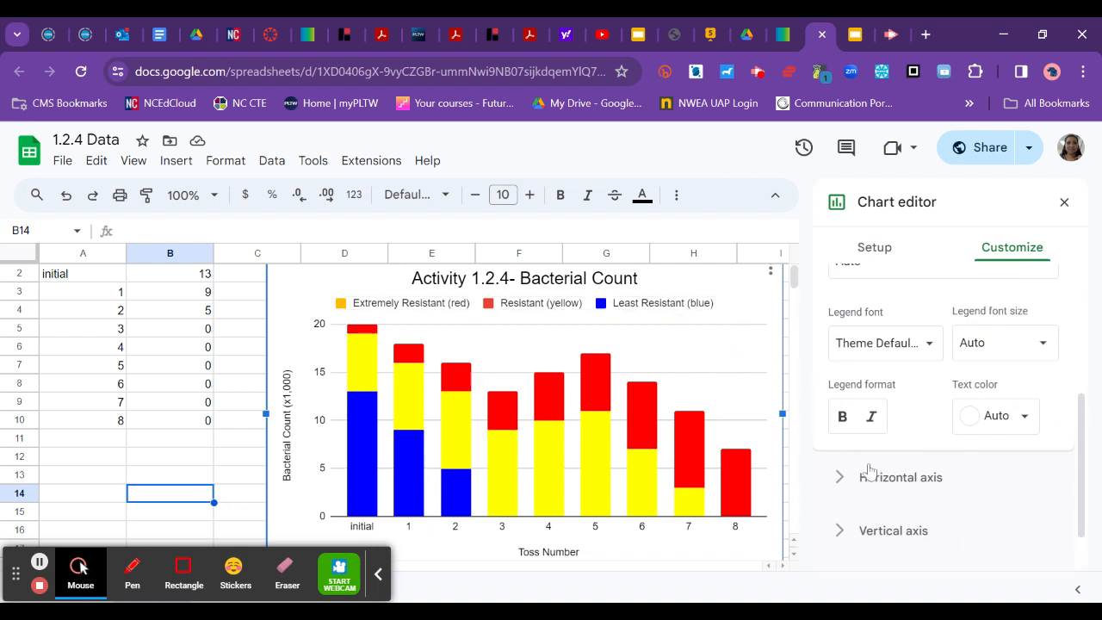
pyautogui.scroll(-2, 870, 470)
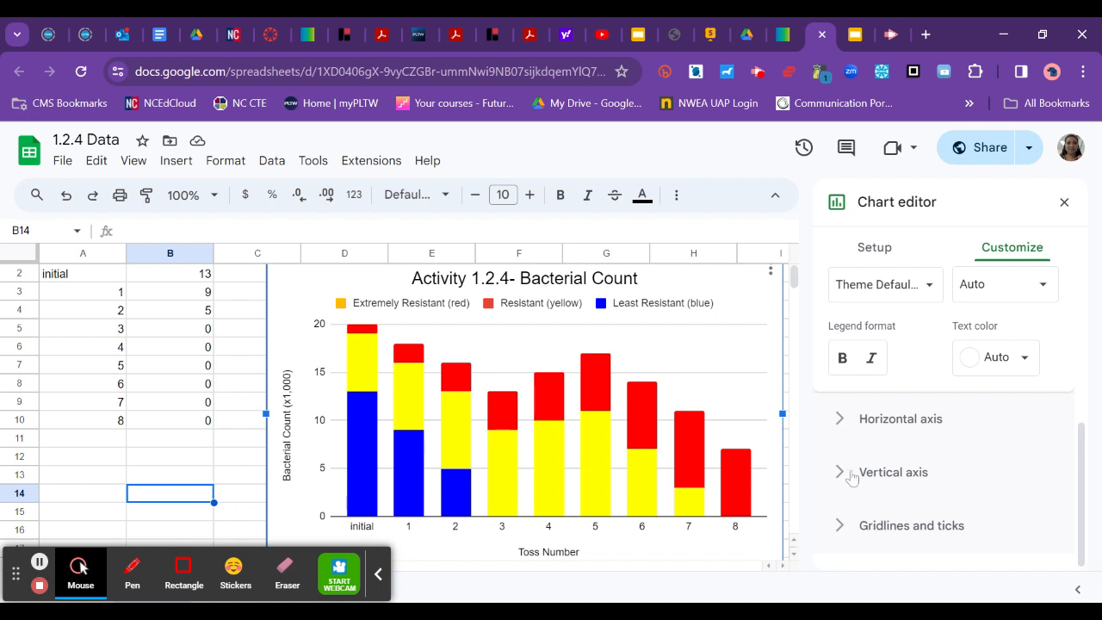
pyautogui.click(870, 533)
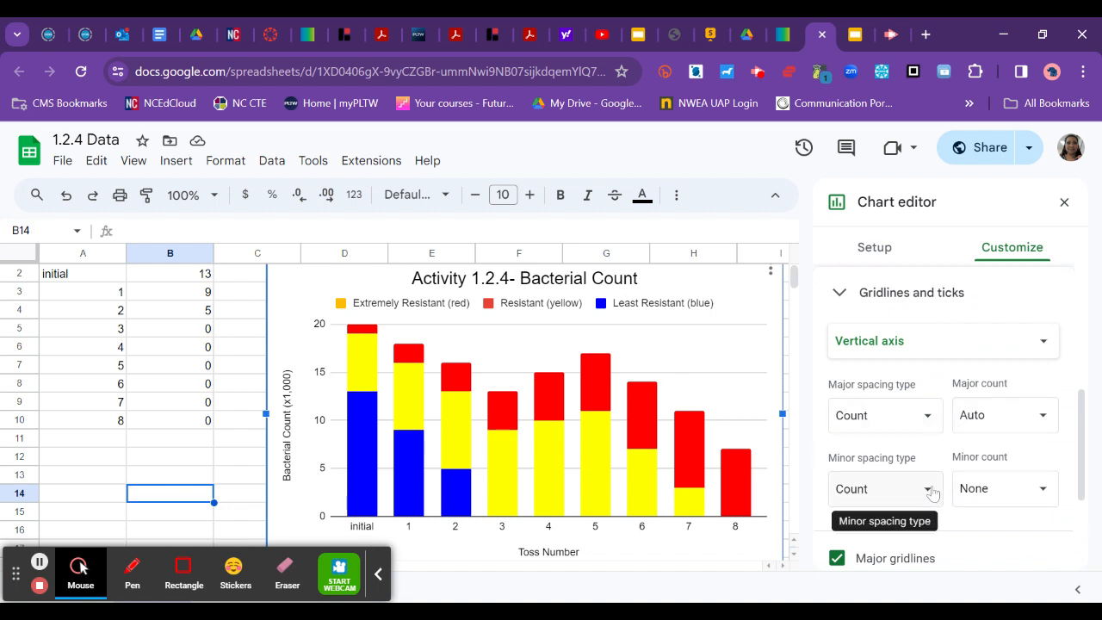
pyautogui.click(981, 488)
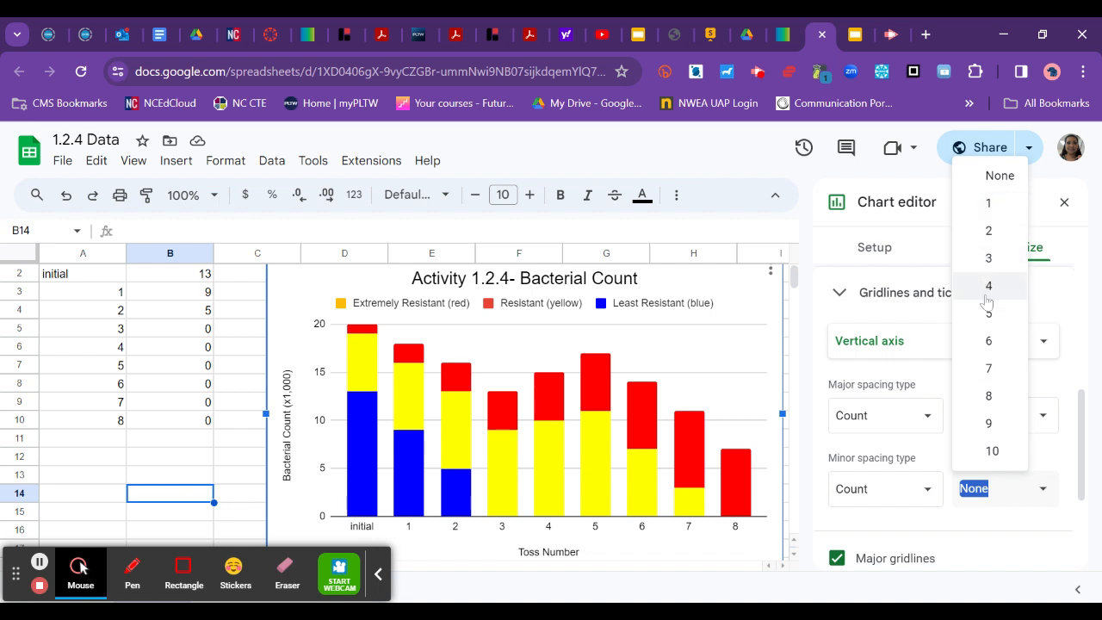
pyautogui.click(983, 320)
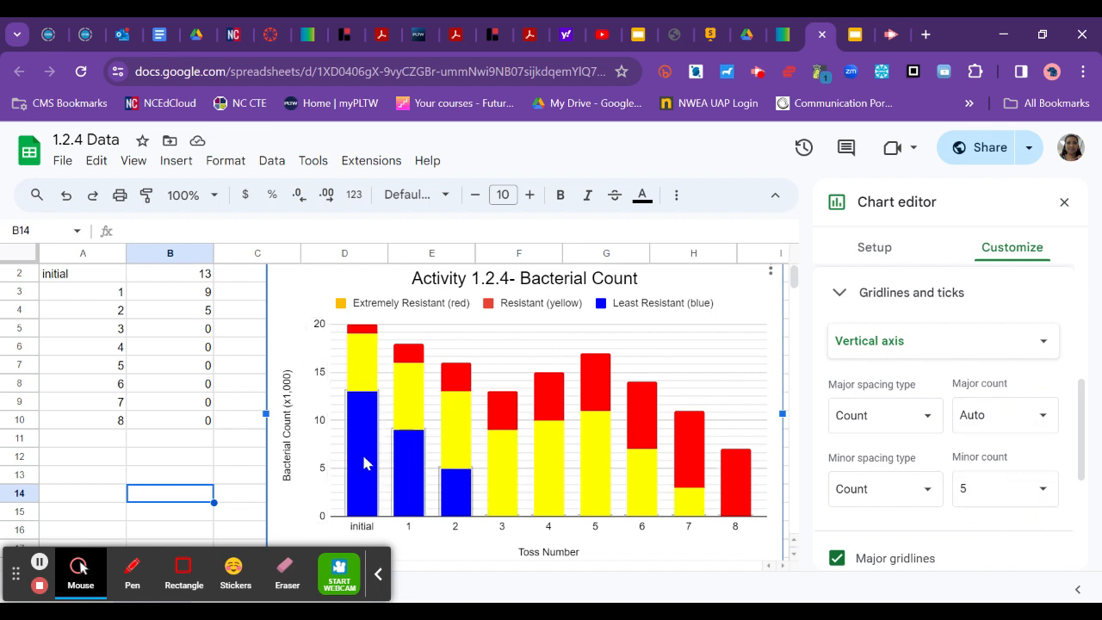
# Review the vertical axis gridline and tick options, the other customization sections and the chart's gridlines.
pyautogui.scroll(-1, 578, 487)
pyautogui.scroll(-1, 579, 488)
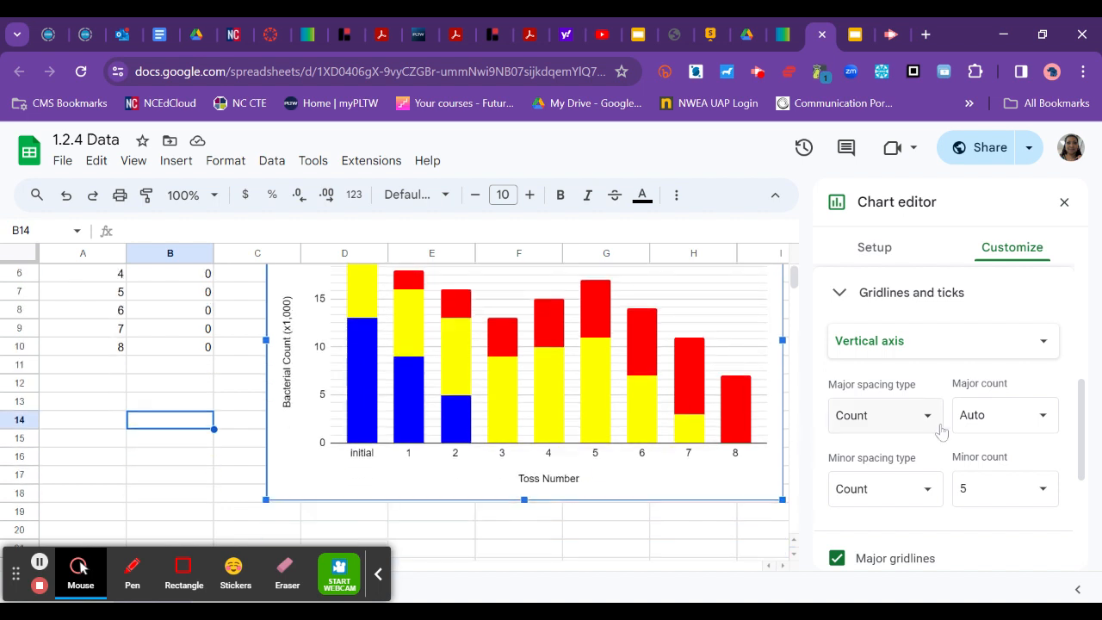
pyautogui.scroll(-3, 939, 431)
pyautogui.scroll(-2, 942, 432)
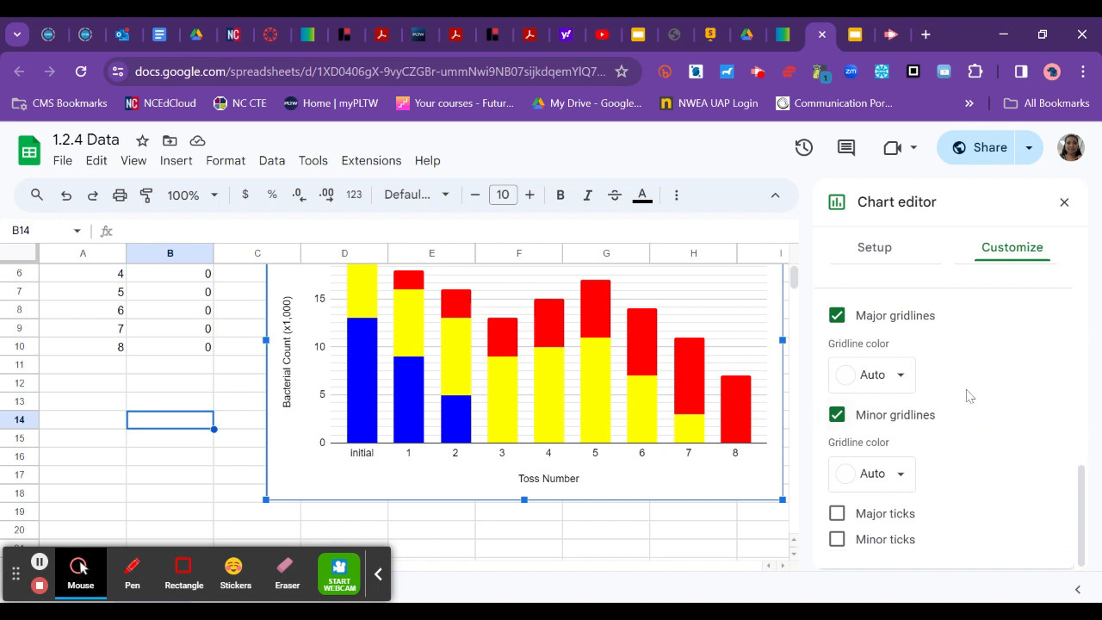
pyautogui.scroll(5, 969, 396)
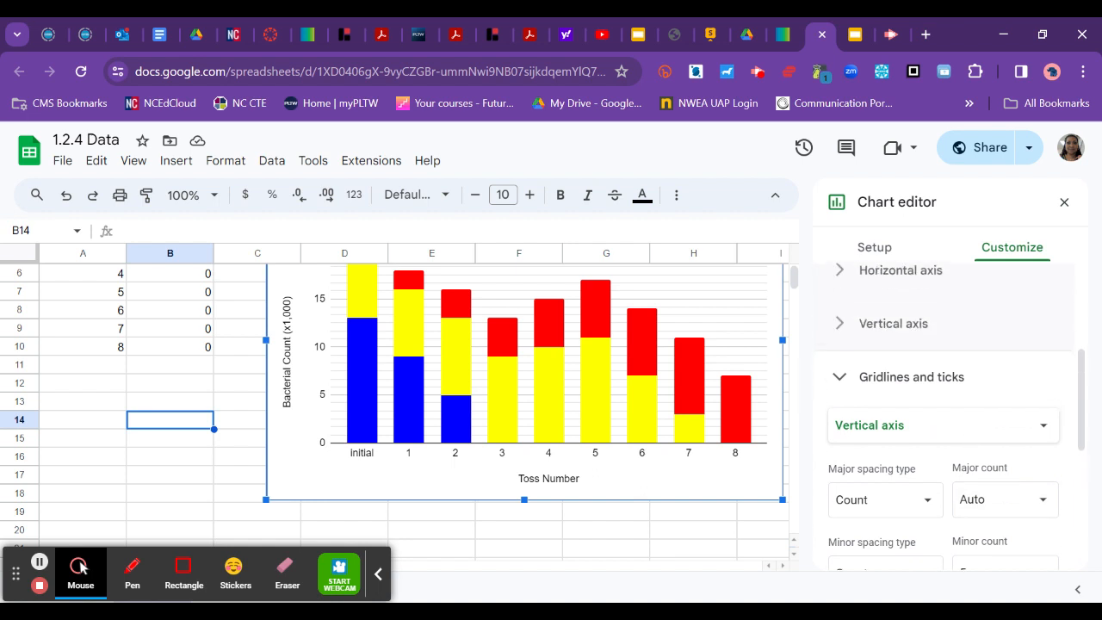
pyautogui.scroll(4, 947, 405)
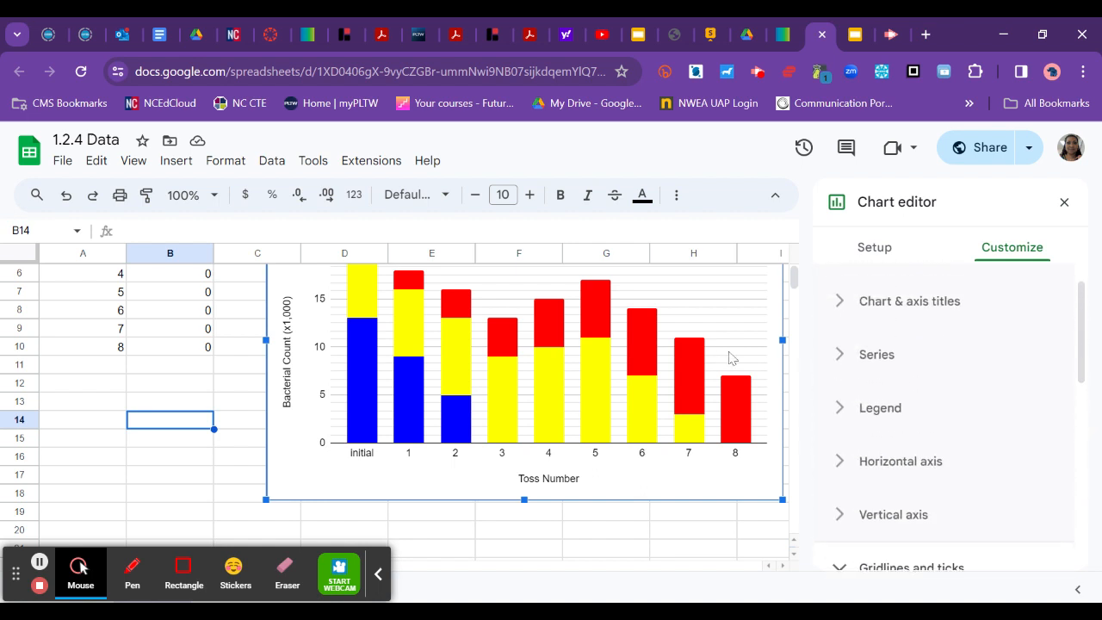
pyautogui.scroll(2, 669, 381)
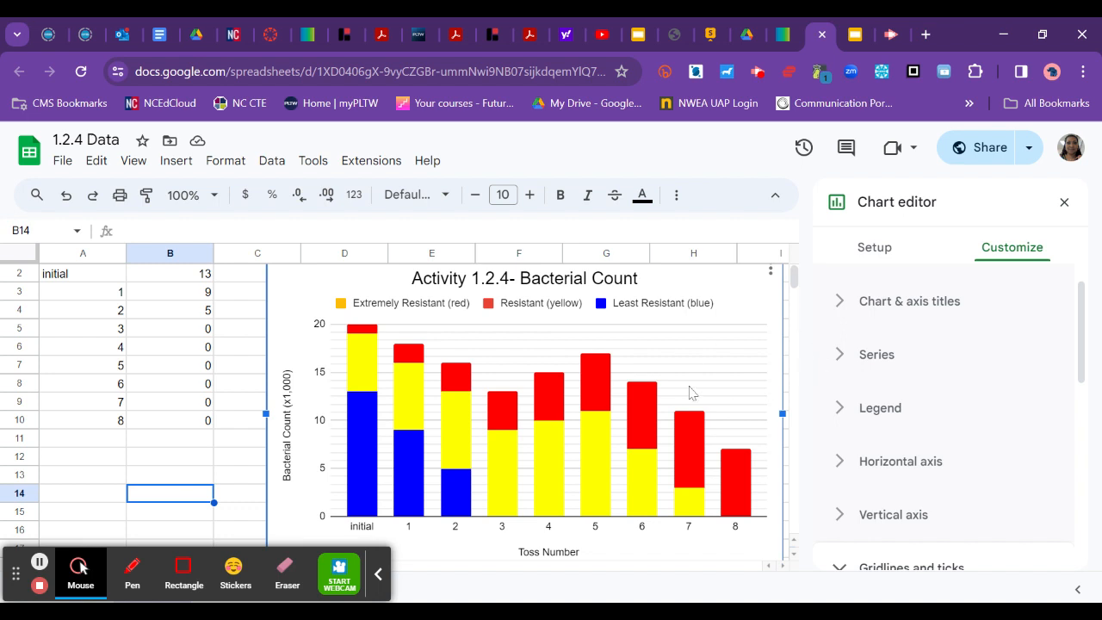
pyautogui.scroll(1, 911, 340)
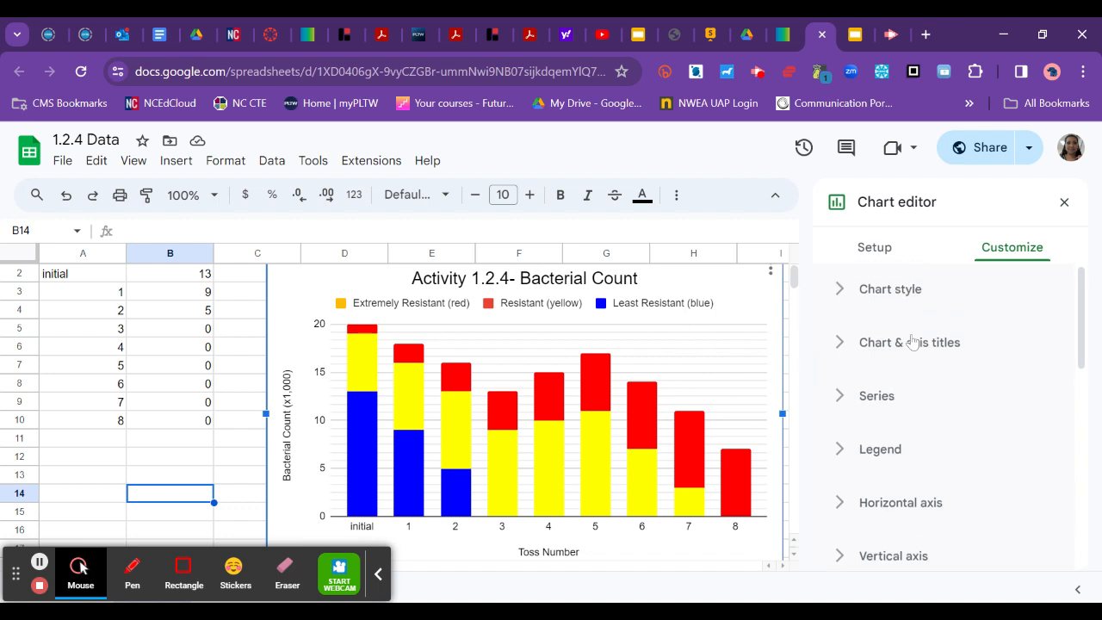
# Set the fill color of the "Extremely Resistant (red)" series to red.
pyautogui.click(866, 402)
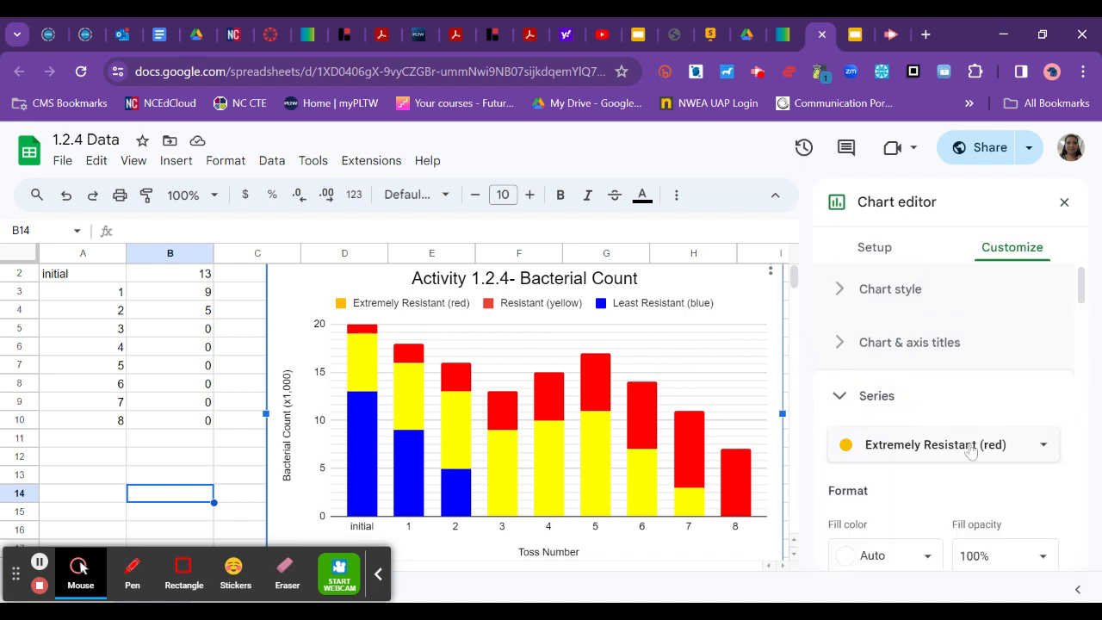
pyautogui.scroll(-3, 966, 454)
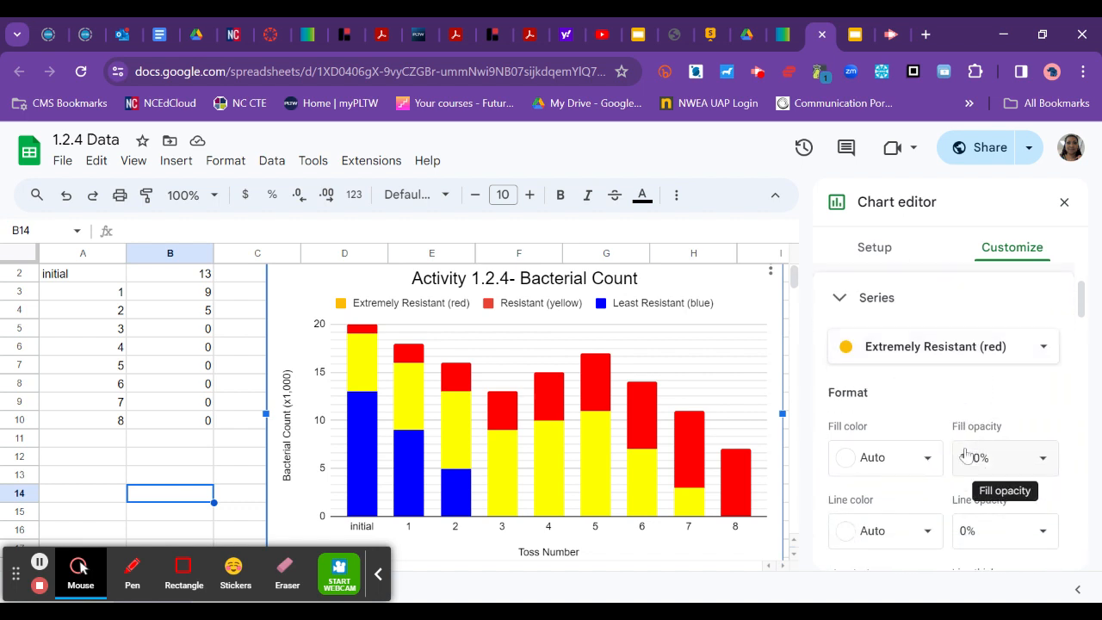
pyautogui.scroll(1, 966, 454)
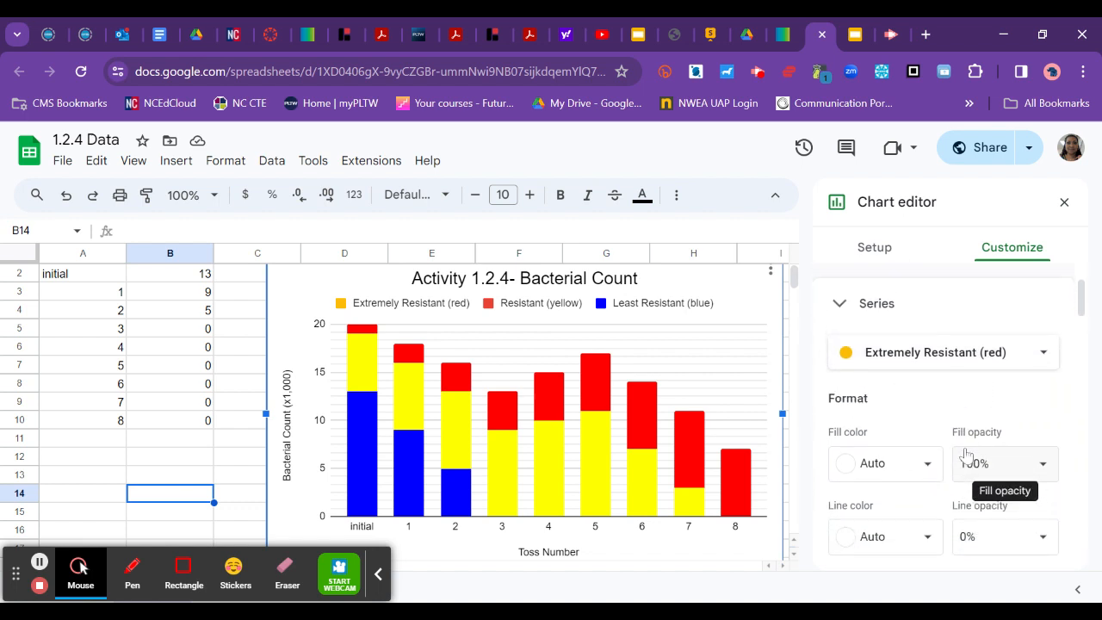
pyautogui.click(922, 463)
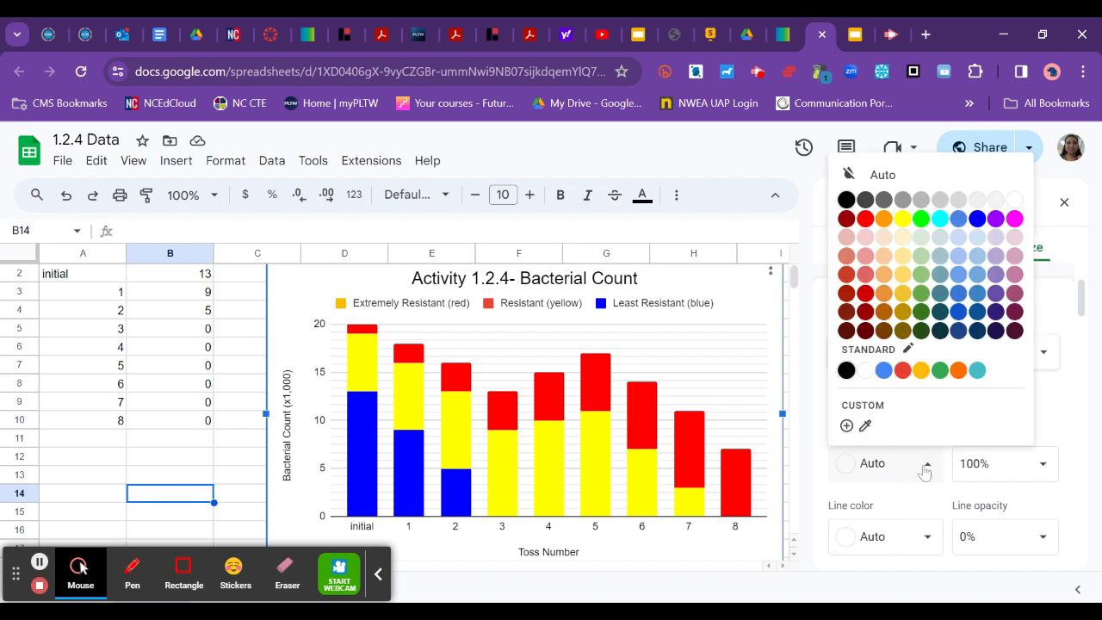
pyautogui.click(868, 221)
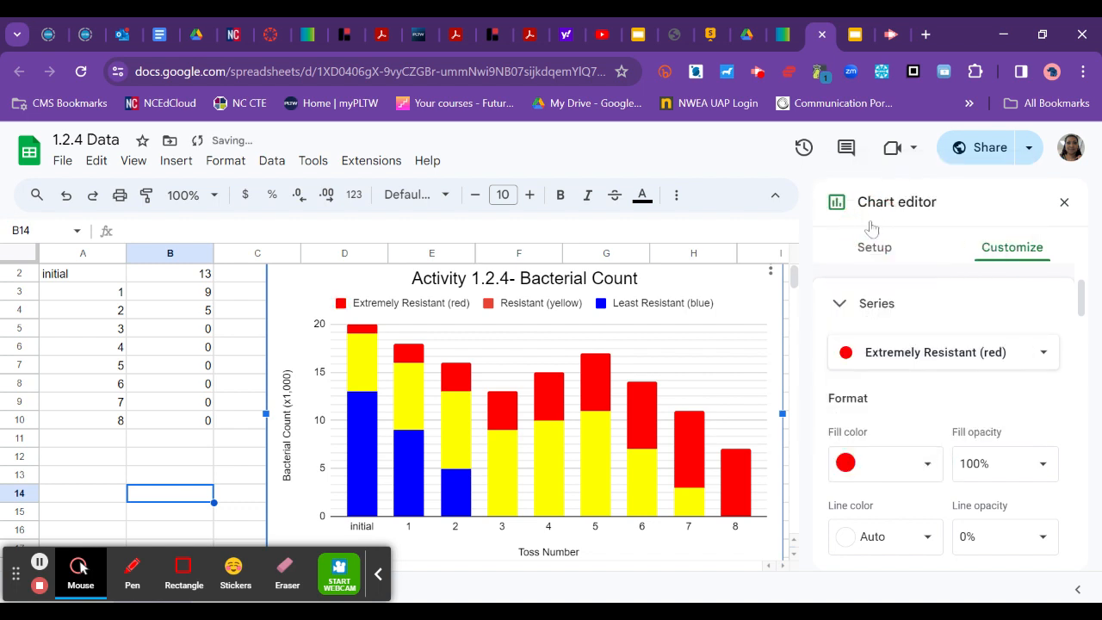
# Set the fill color of the "Resistant (yellow)" series to yellow and close the chart editor.
pyautogui.click(914, 357)
pyautogui.click(906, 325)
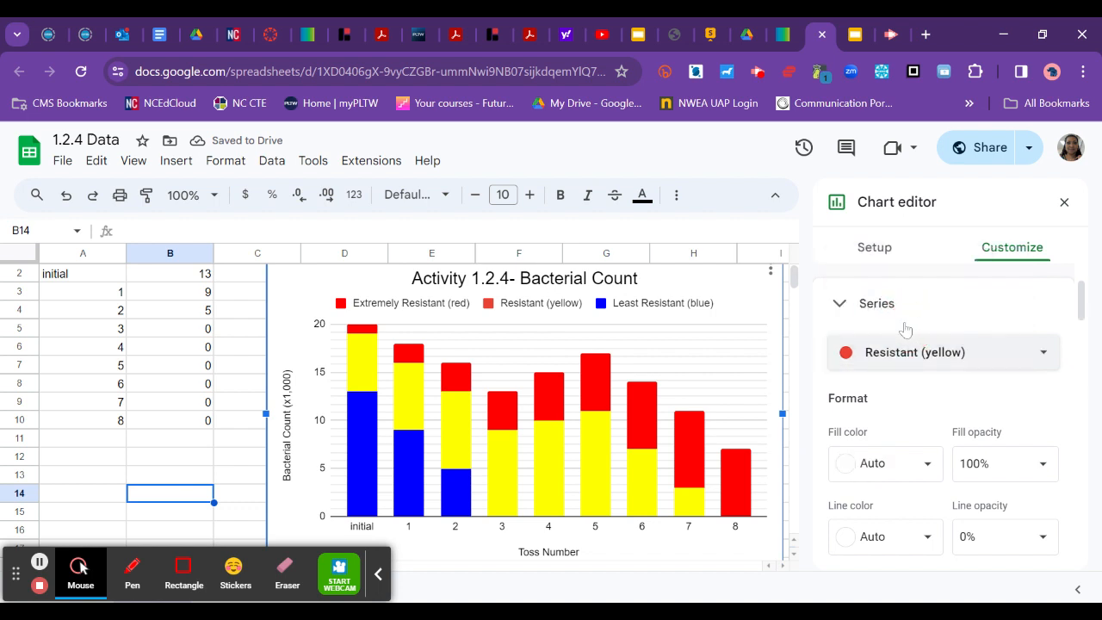
pyautogui.click(912, 469)
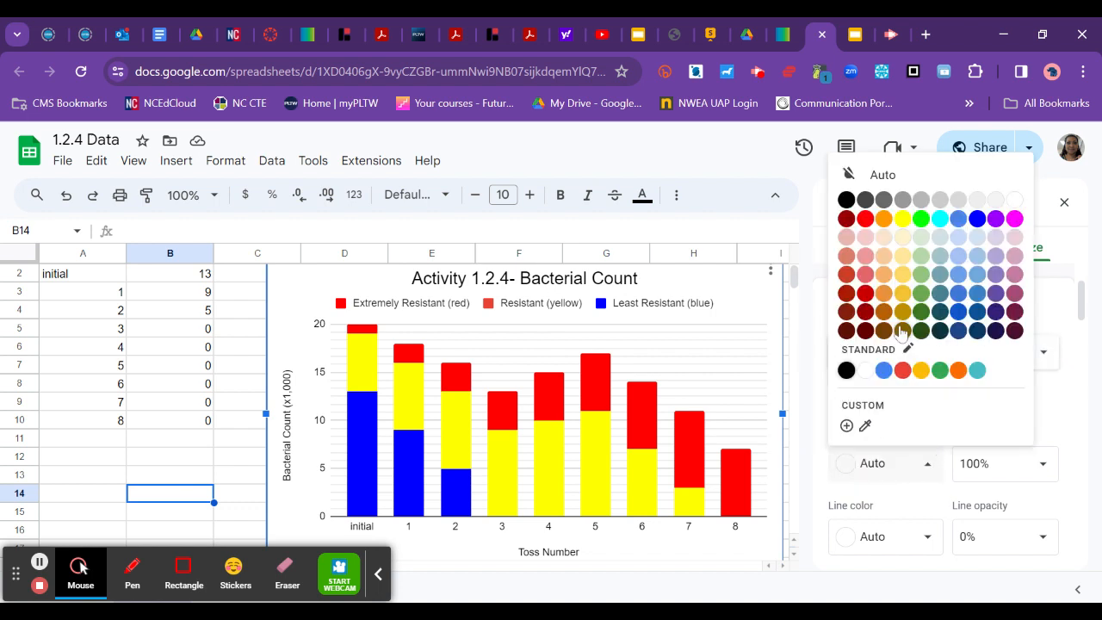
pyautogui.click(902, 219)
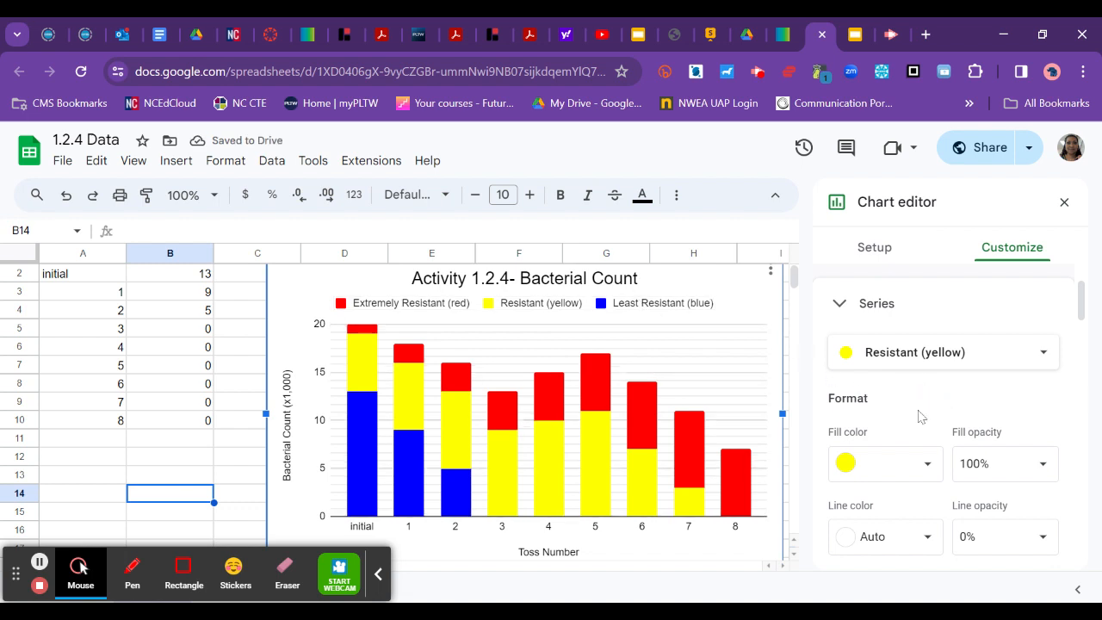
pyautogui.scroll(-6, 921, 417)
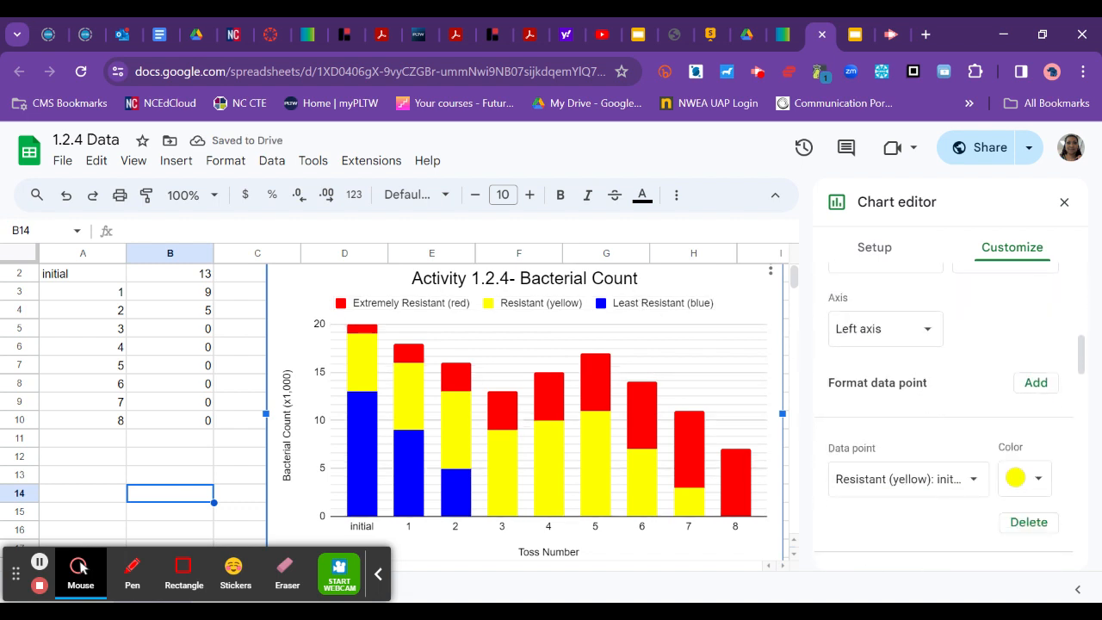
pyautogui.scroll(-2, 913, 422)
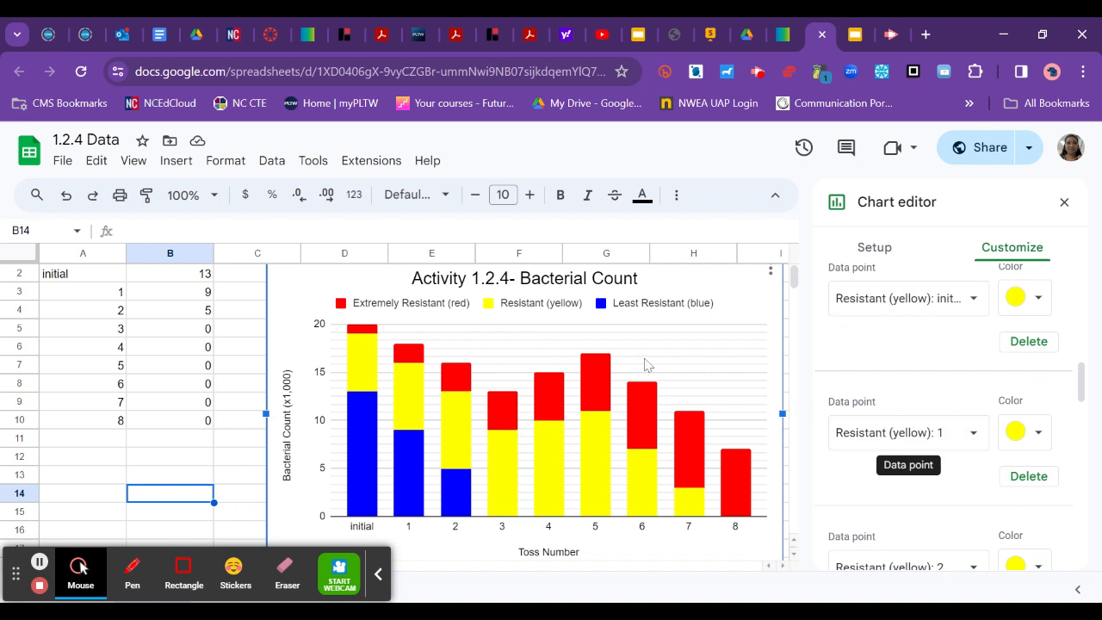
pyautogui.scroll(1, 492, 449)
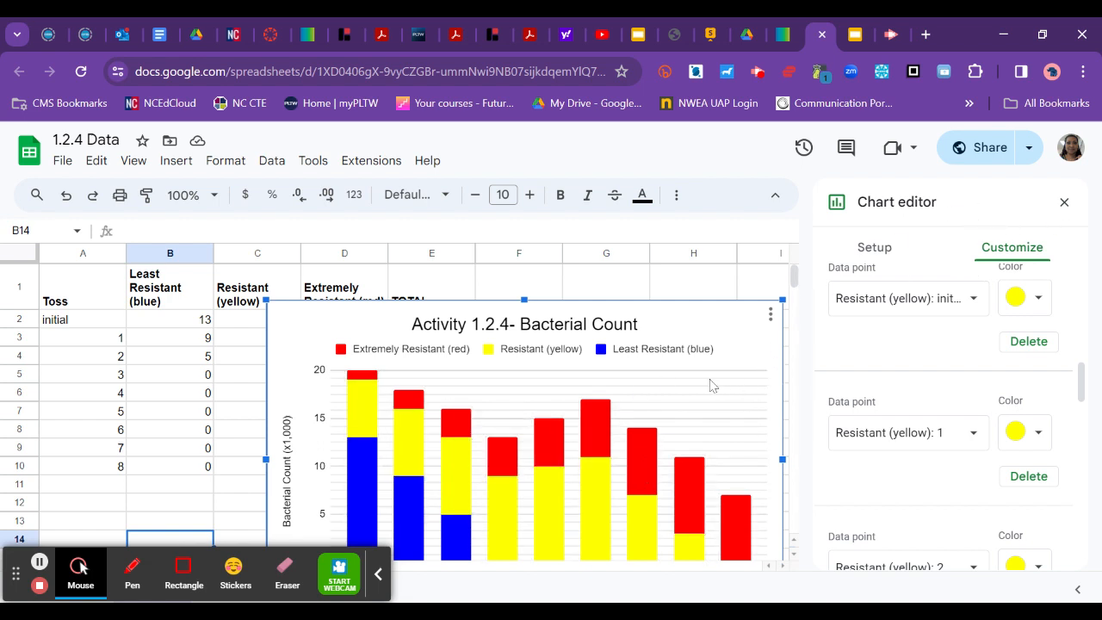
pyautogui.click(1064, 202)
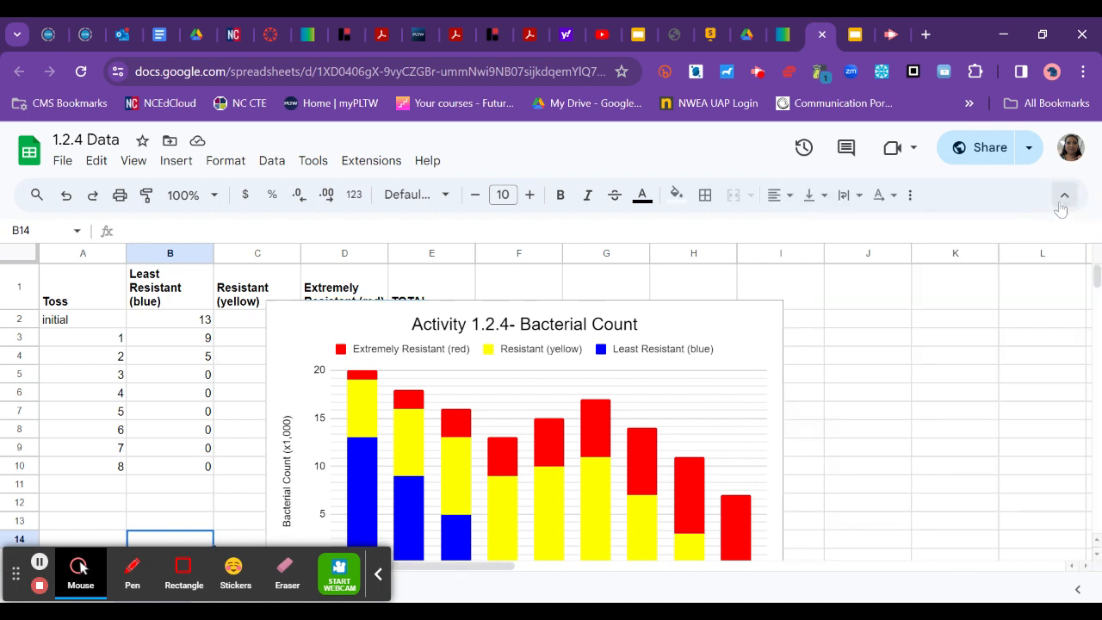
# Move the chart beside the data table, starting at column F, so it clears the TOTAL column.
pyautogui.scroll(-1, 822, 383)
pyautogui.scroll(1, 822, 383)
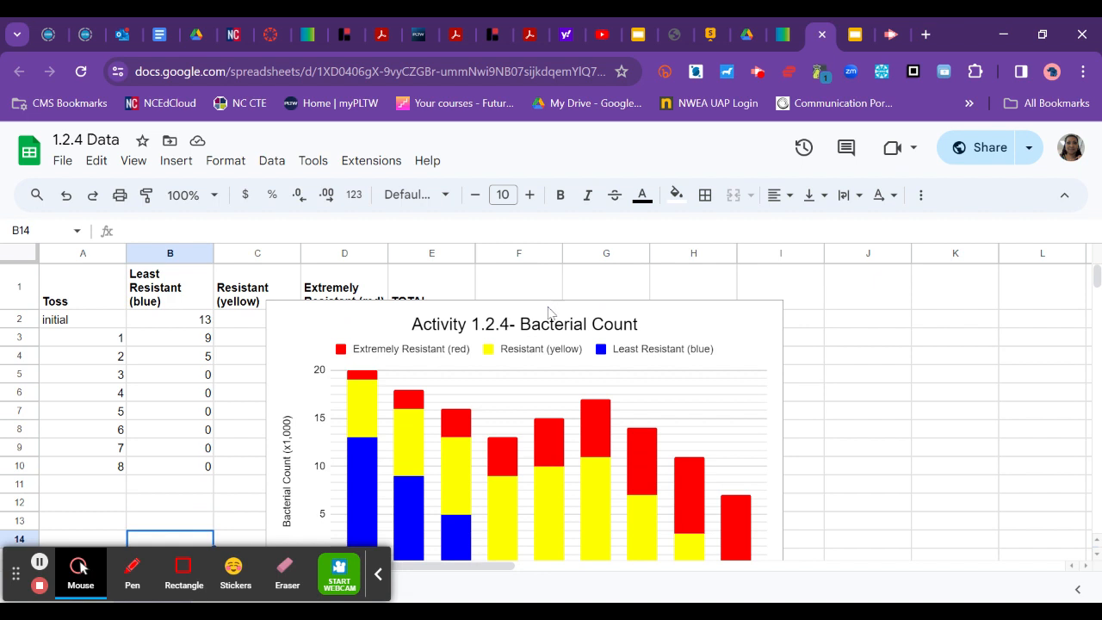
pyautogui.moveTo(549, 311); pyautogui.dragTo(766, 275)
pyautogui.scroll(-3, 1041, 421)
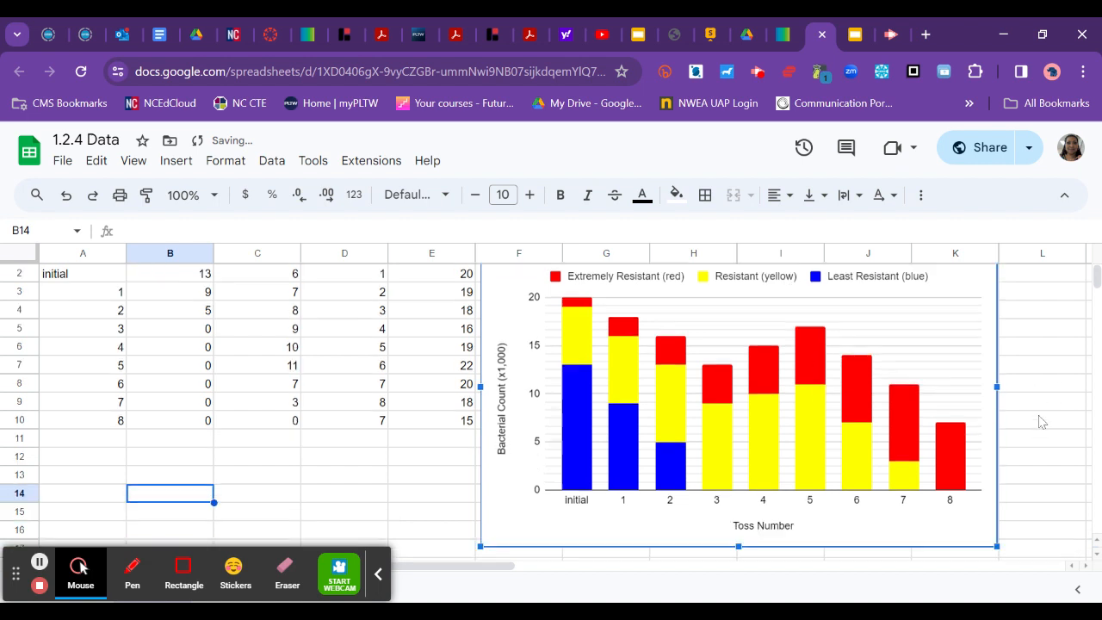
# Move the chart below the data table, with its upper-left corner in column B at row 11, and deselect it.
pyautogui.moveTo(951, 461); pyautogui.dragTo(525, 616)
pyautogui.scroll(-2, 760, 518)
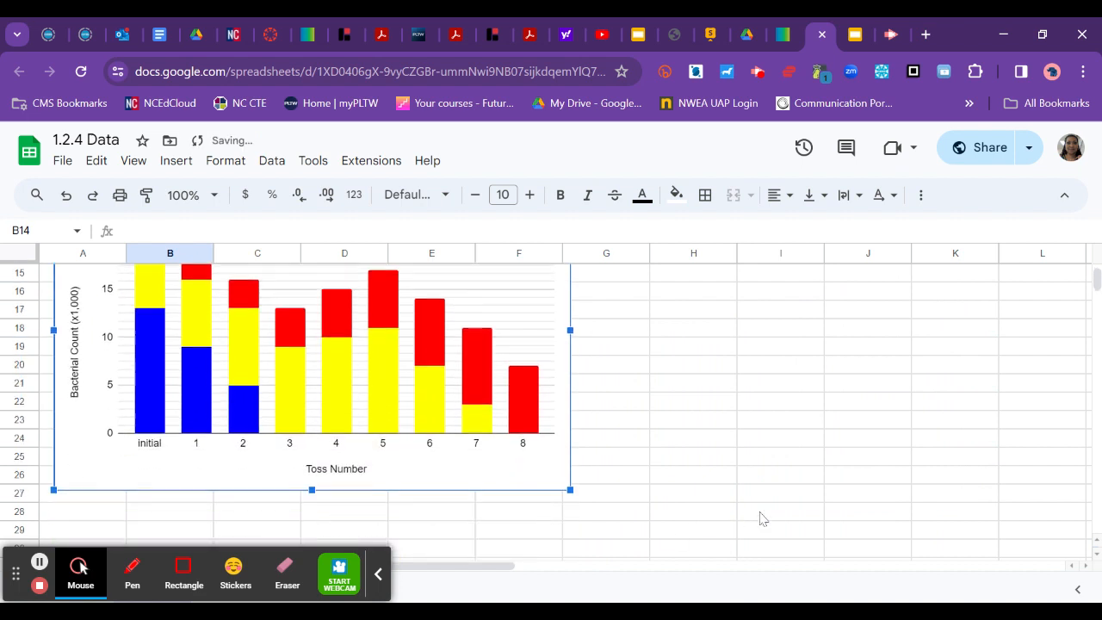
pyautogui.moveTo(435, 488); pyautogui.dragTo(413, 581)
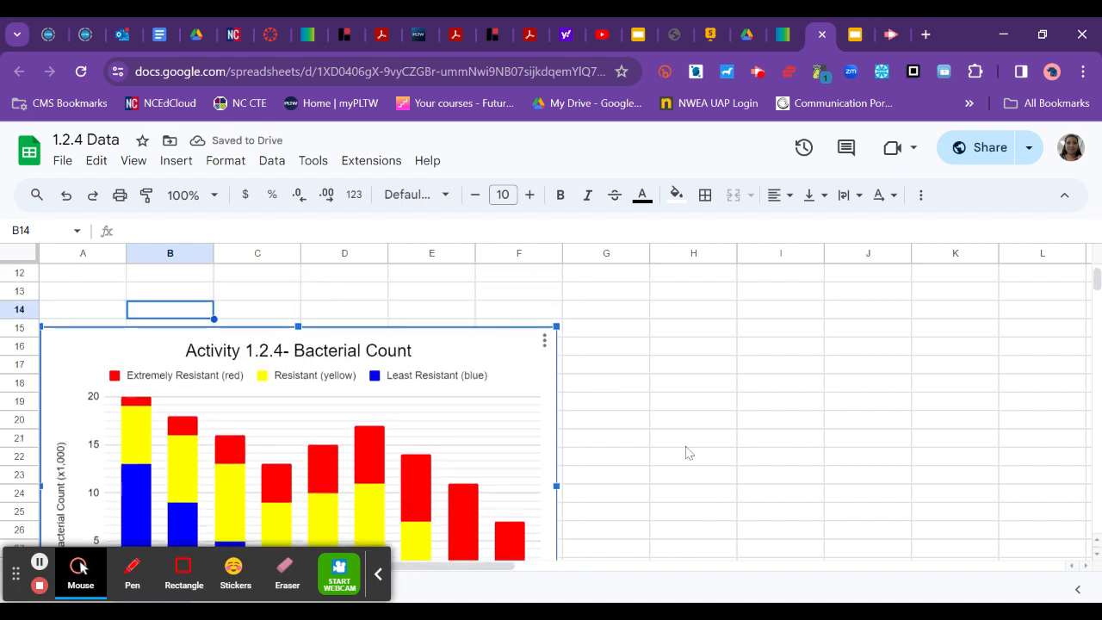
pyautogui.moveTo(364, 380); pyautogui.dragTo(455, 291)
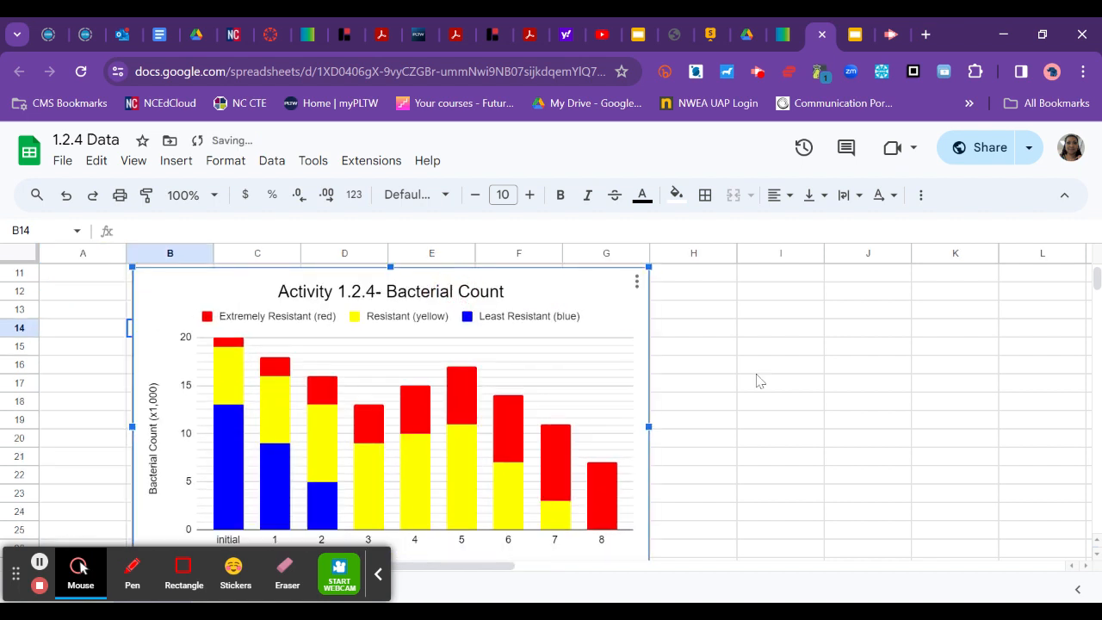
pyautogui.click(757, 376)
pyautogui.scroll(-1, 758, 377)
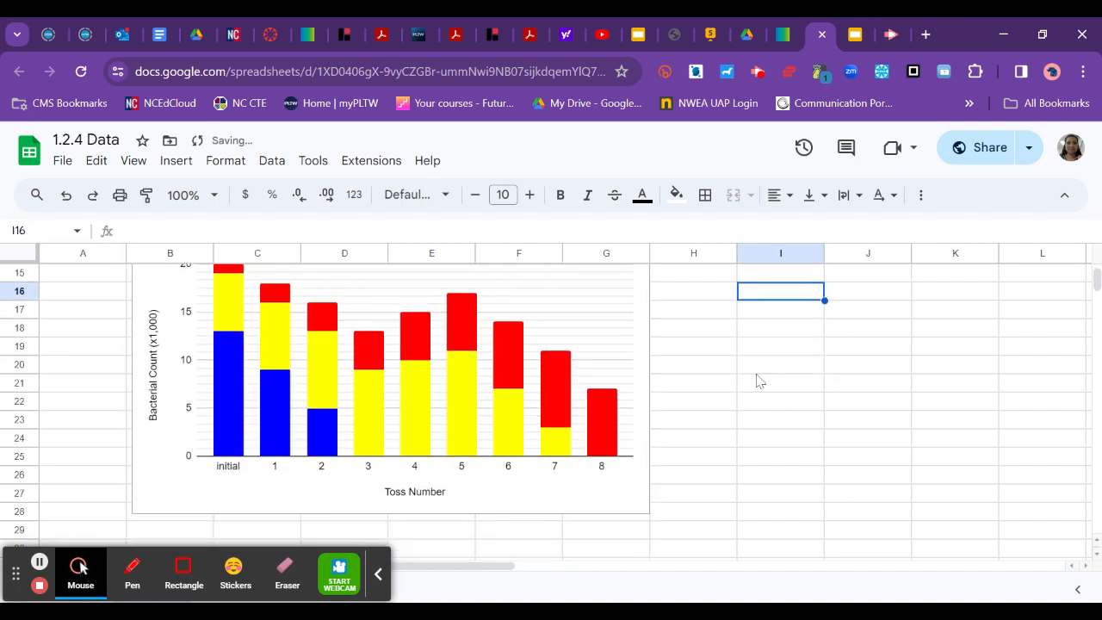
pyautogui.click(561, 499)
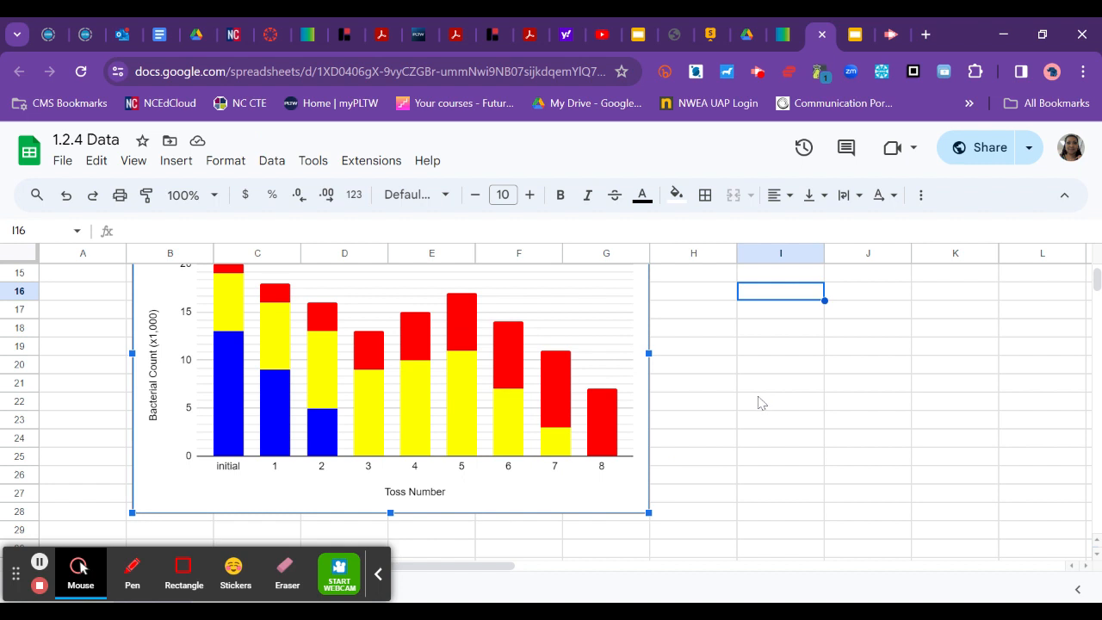
pyautogui.scroll(1, 758, 403)
pyautogui.hscroll(1, 758, 403)
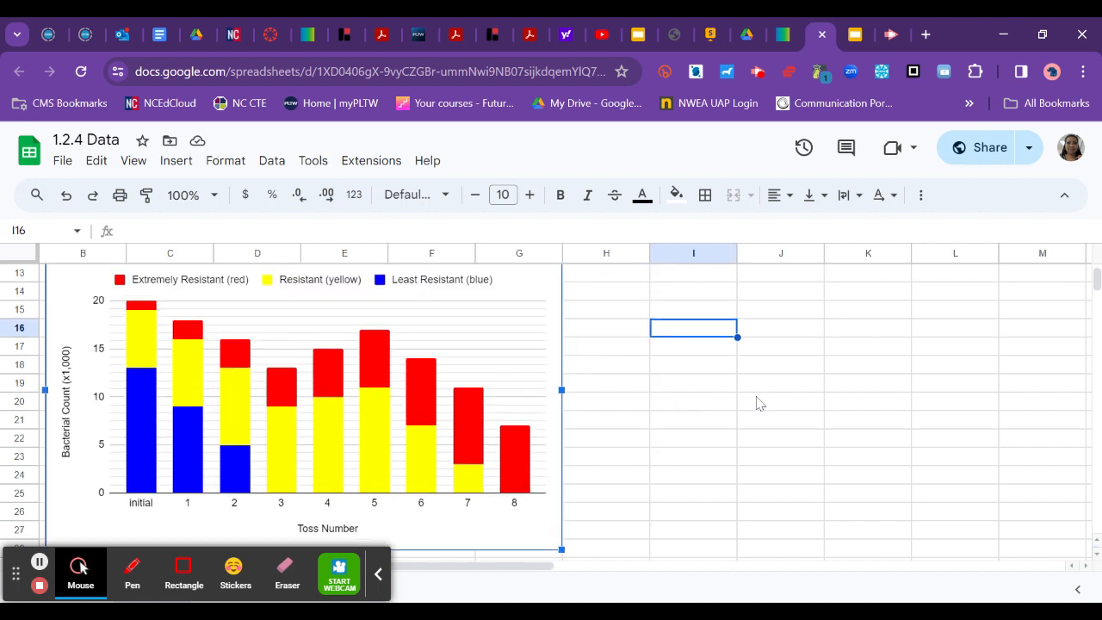
pyautogui.hscroll(-1, 757, 403)
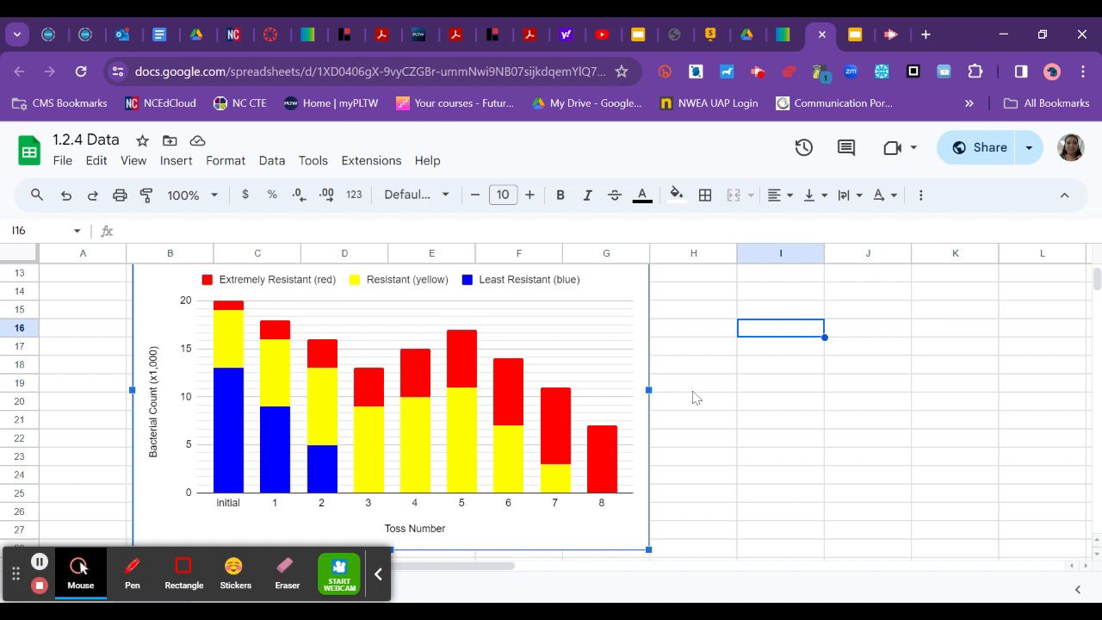
pyautogui.scroll(6, 697, 398)
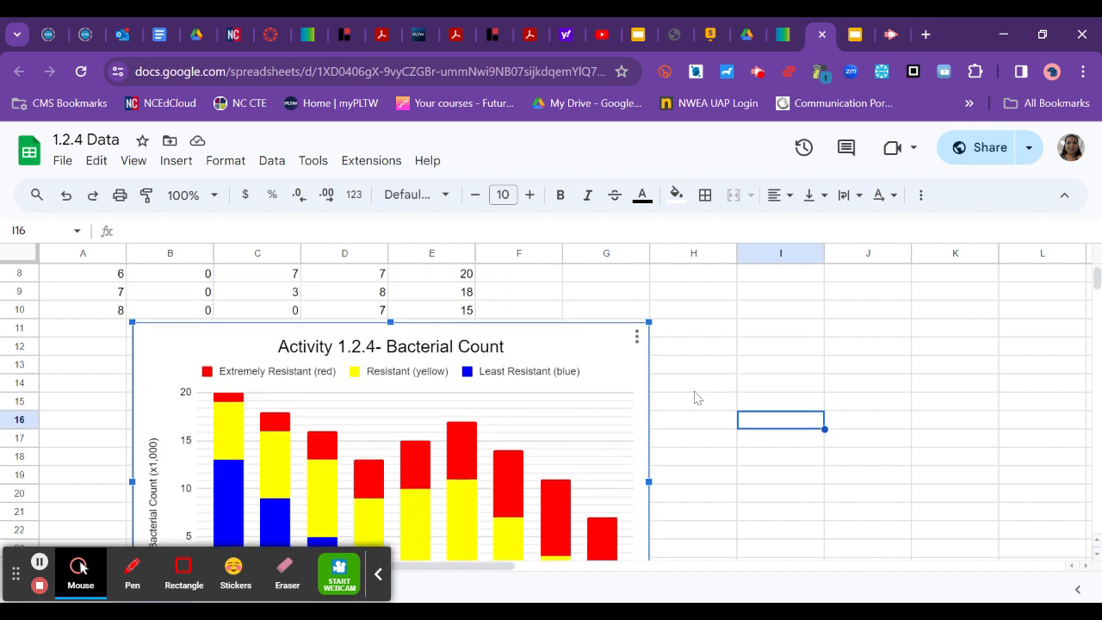